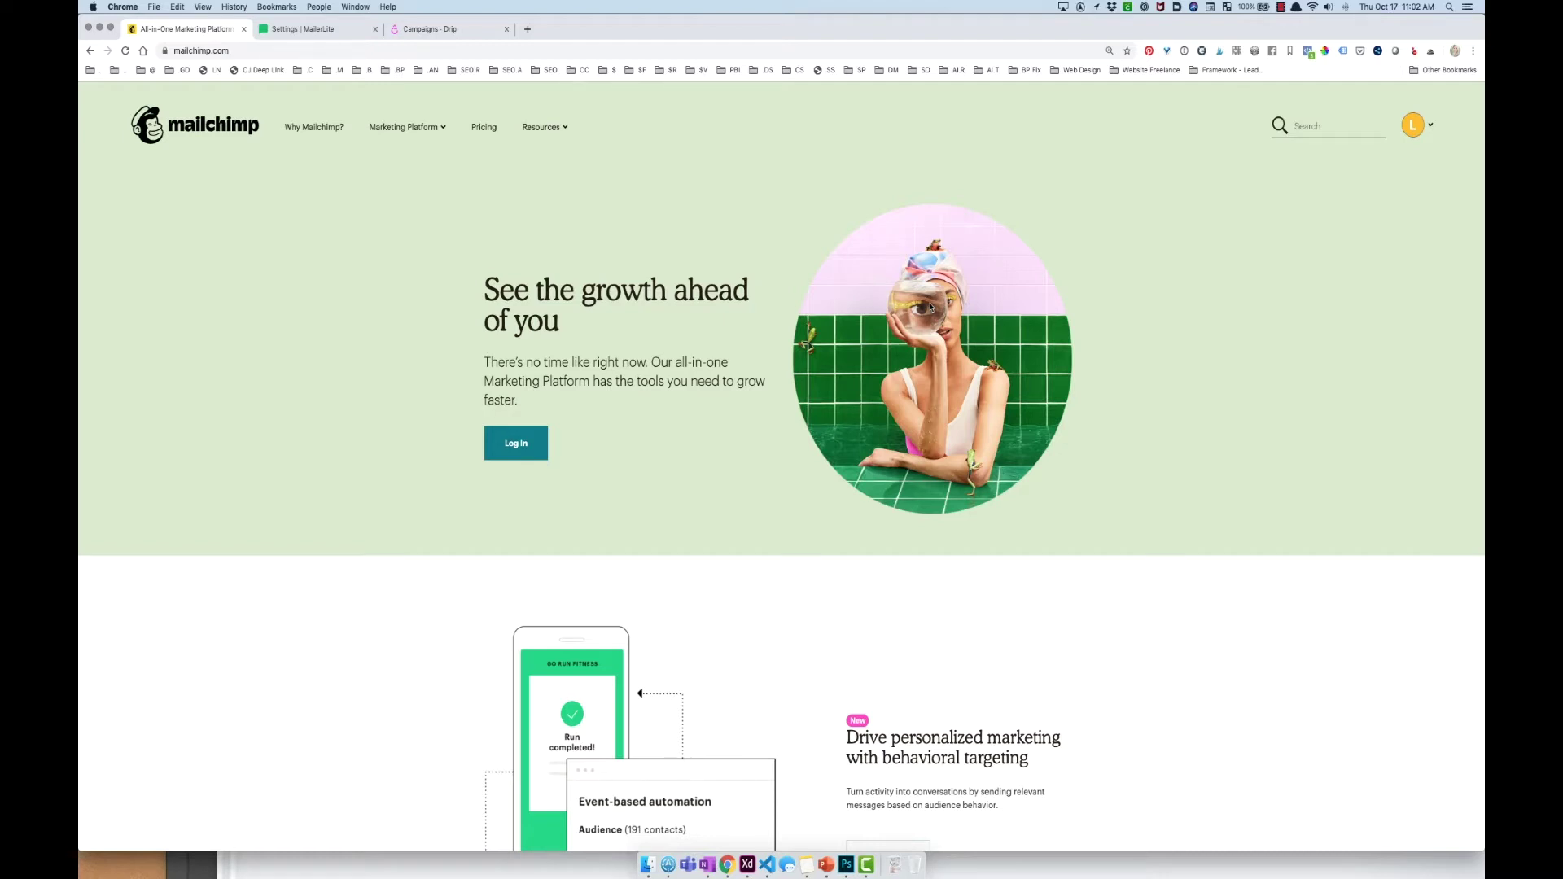
- Switch to MailerLite and create a new automation workflow named "New Member"
key("ctrl+Tab")
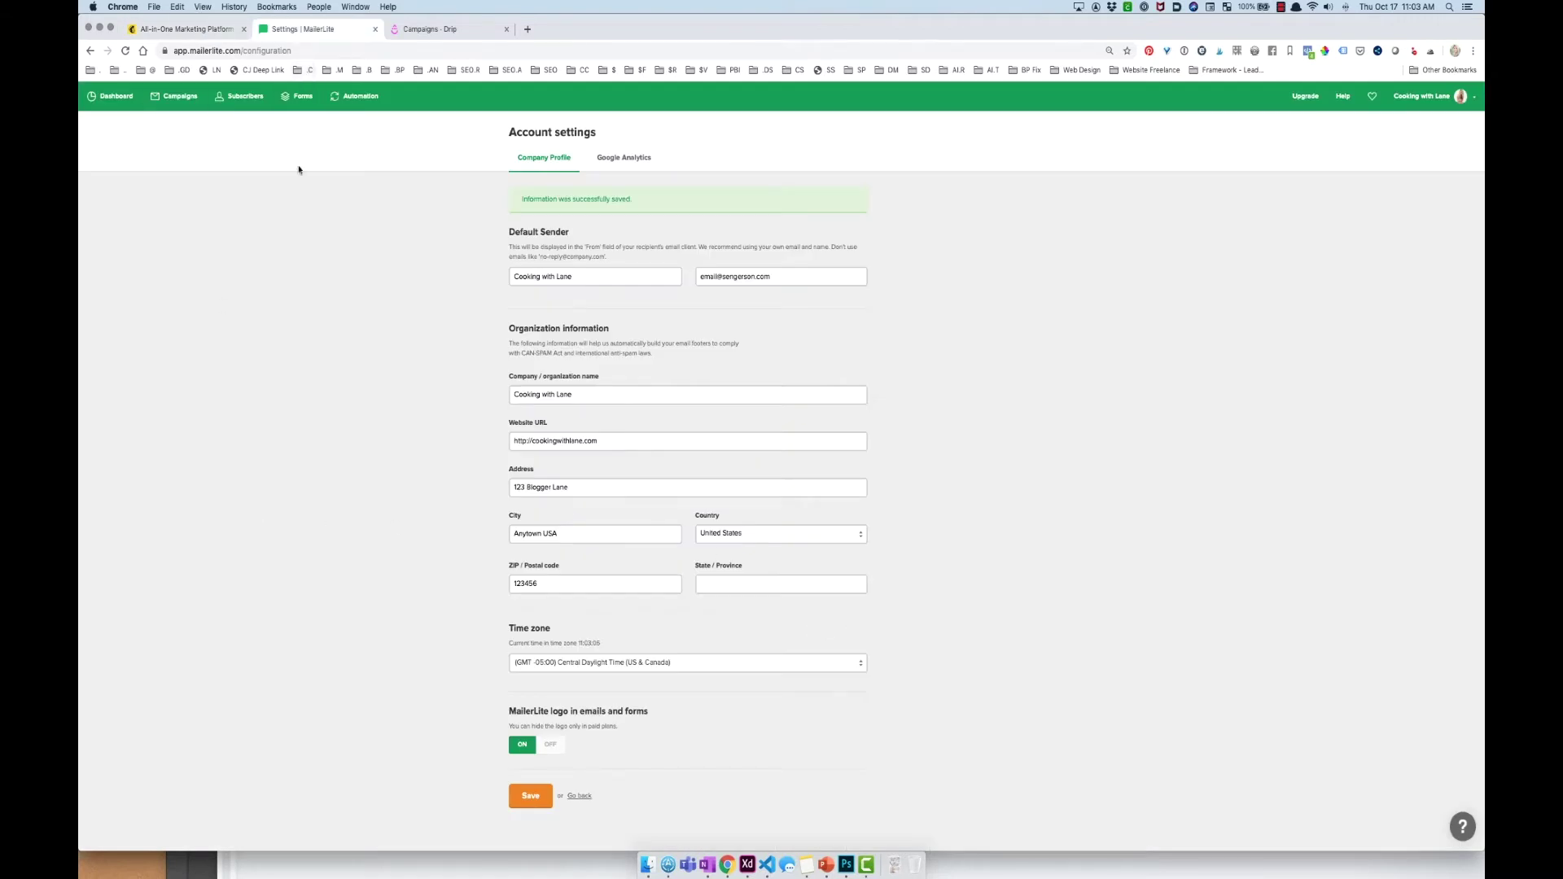
left_click(348, 99)
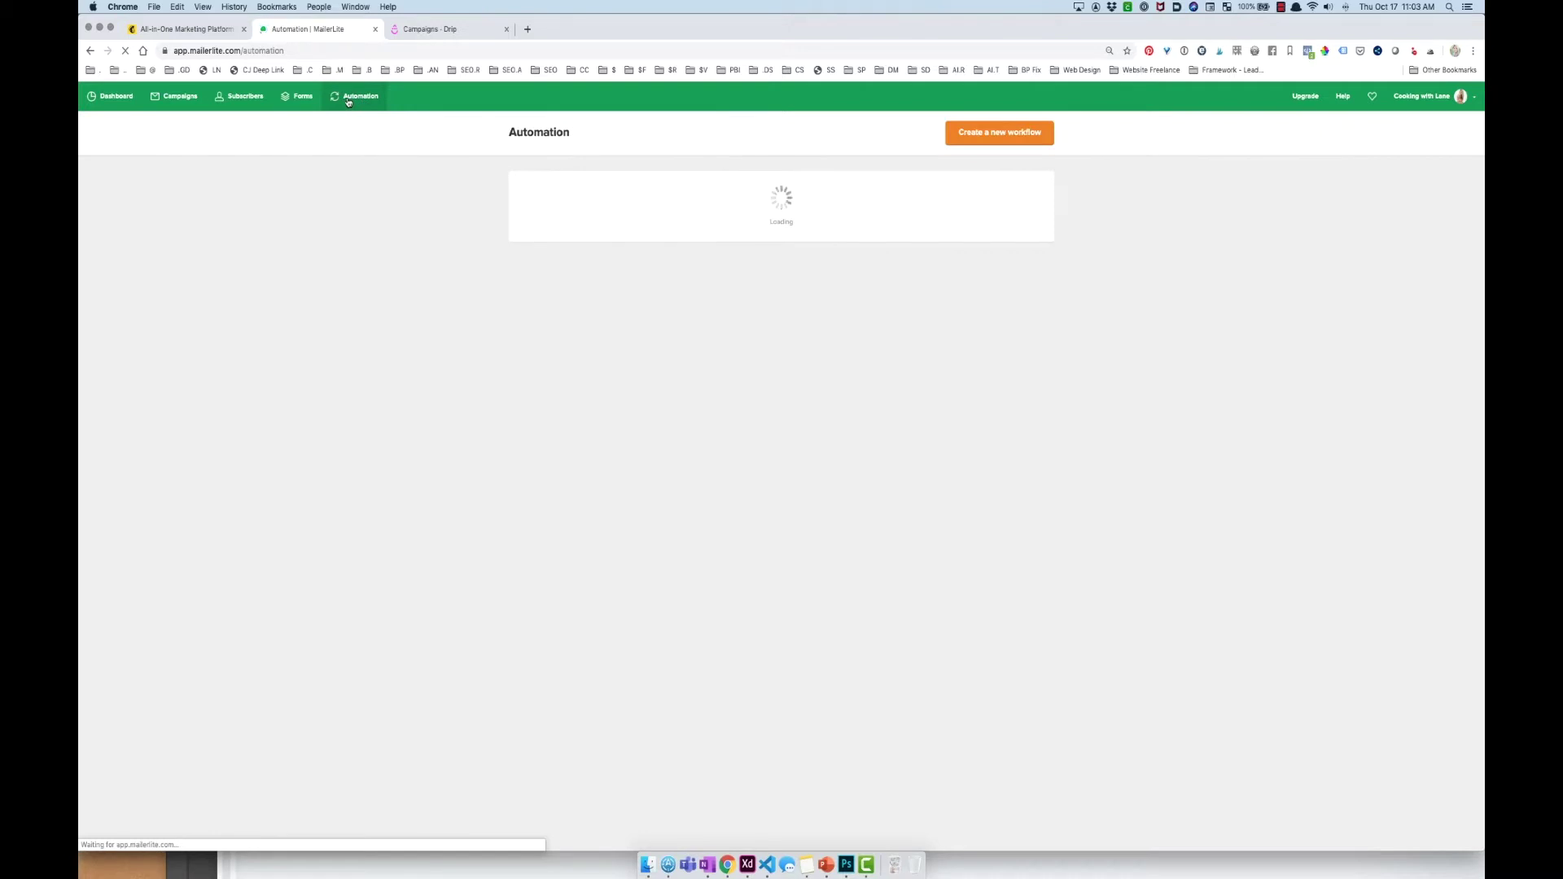
left_click(1035, 133)
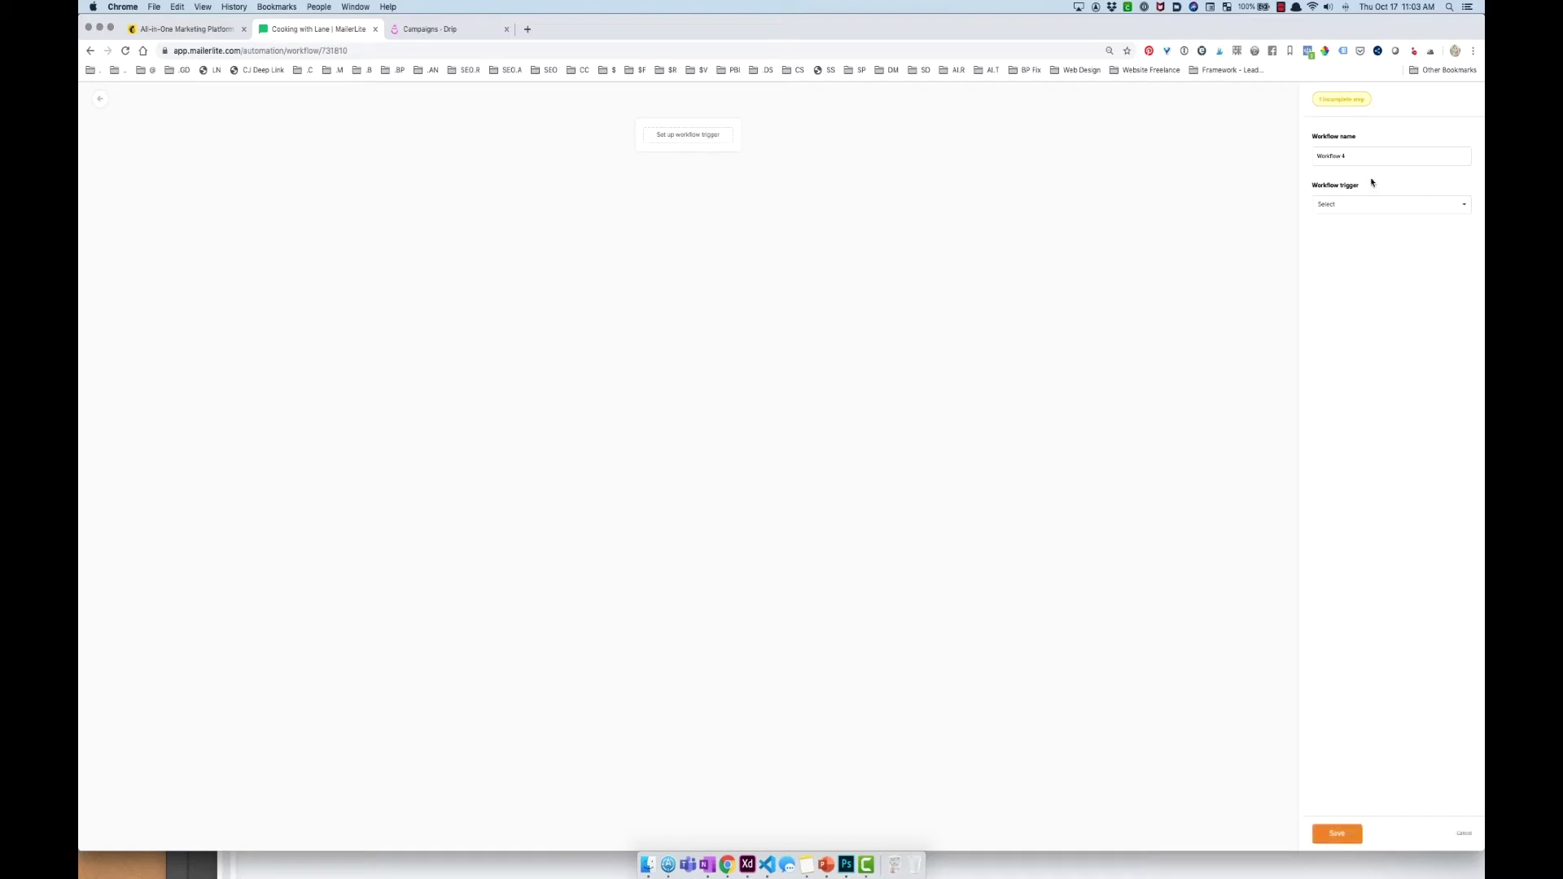
left_click(1378, 157)
type("New Member")
- Set the workflow to trigger when a subscriber joins the group "Landing Page - Recipes" and save the trigger
left_click(1347, 205)
left_click(1368, 236)
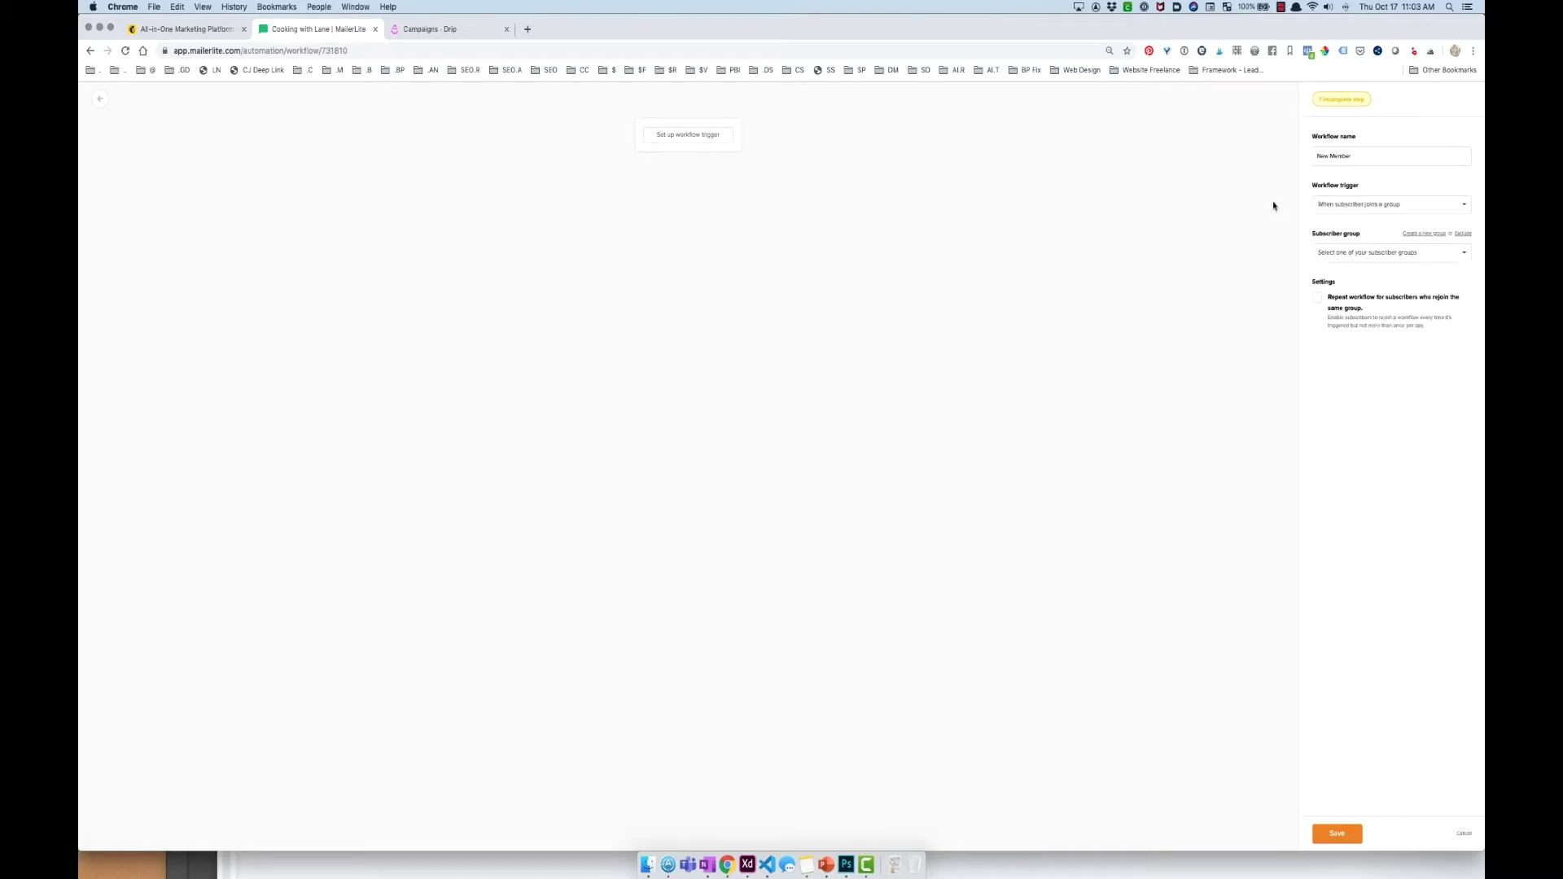
left_click(1412, 254)
left_click(1378, 304)
left_click(1351, 838)
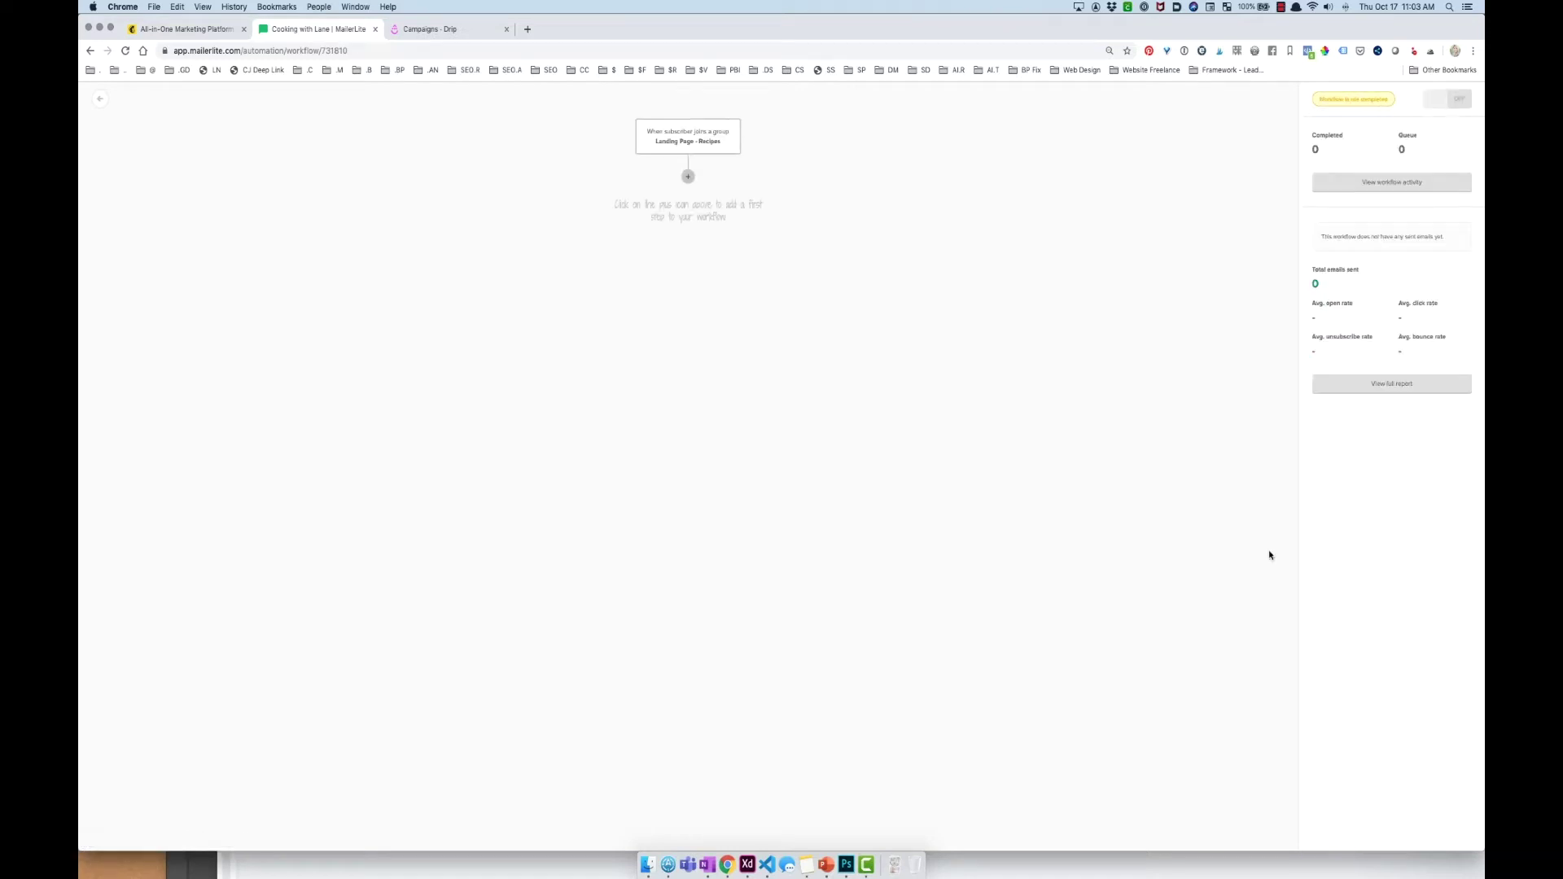
left_click(688, 176)
left_click(656, 250)
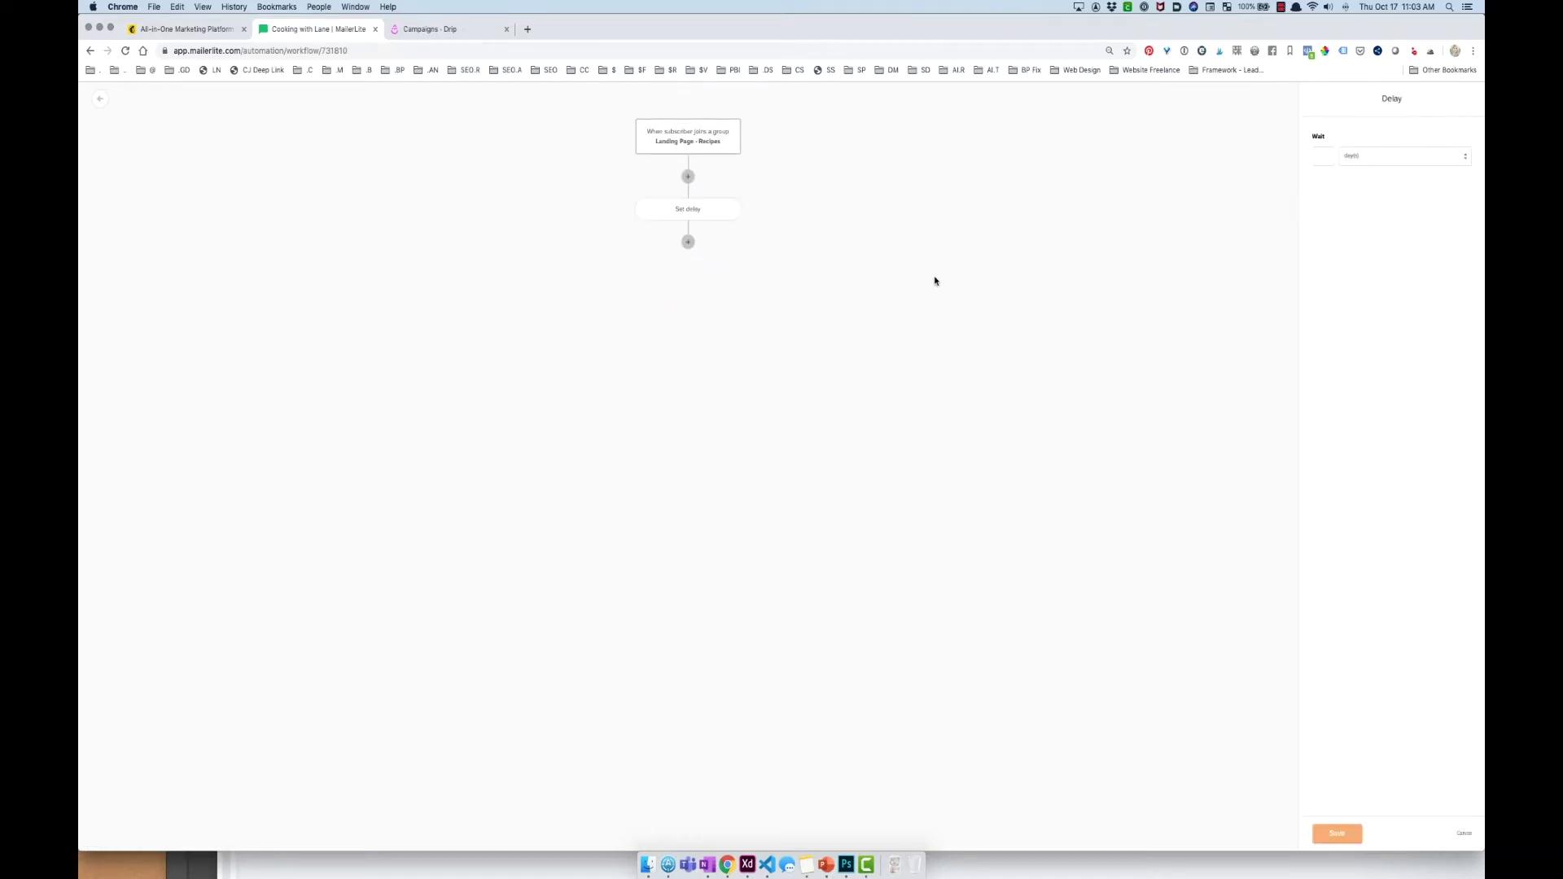
left_click(1332, 156)
type("1")
left_click(730, 211)
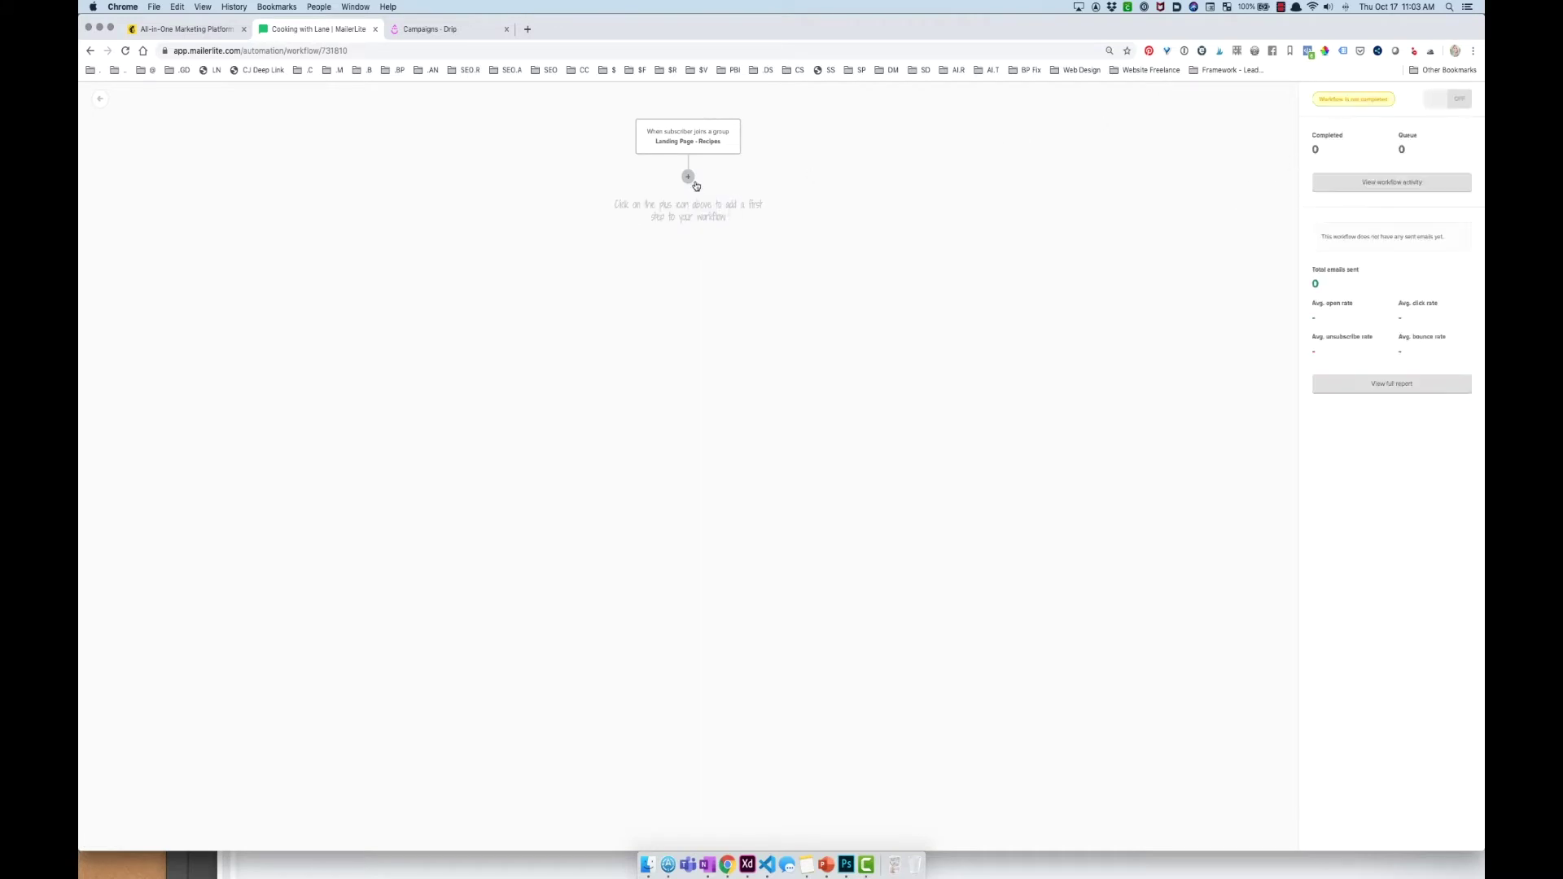
- Add an email step with the subject "Here's recipe book" and start its content in the rich text editor
left_click(688, 177)
left_click(620, 248)
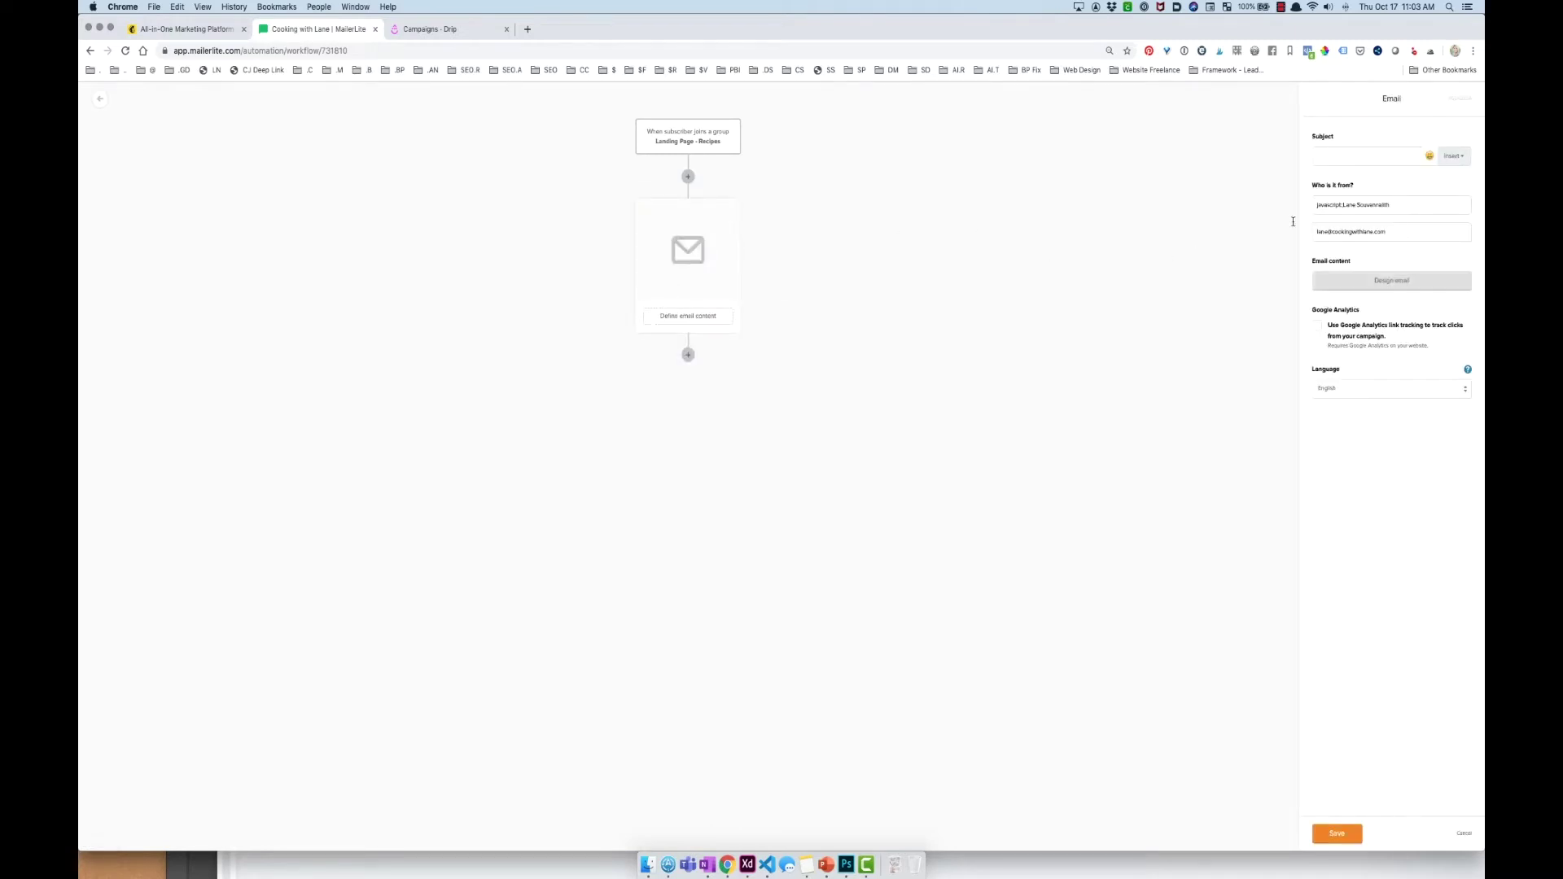
type("Here's recipe book")
left_click(1406, 285)
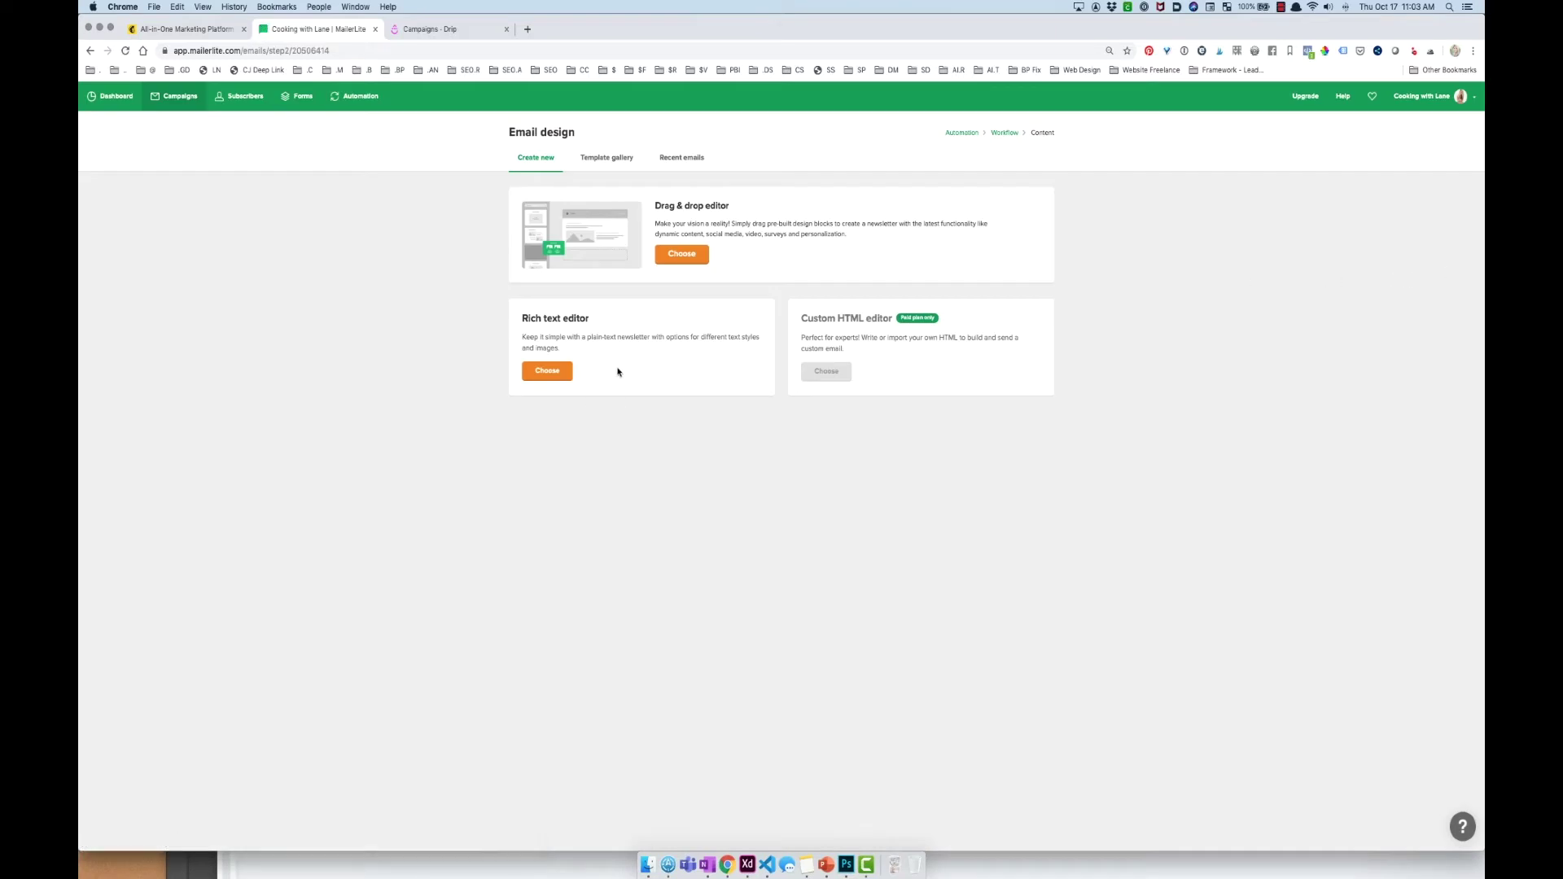
left_click(569, 373)
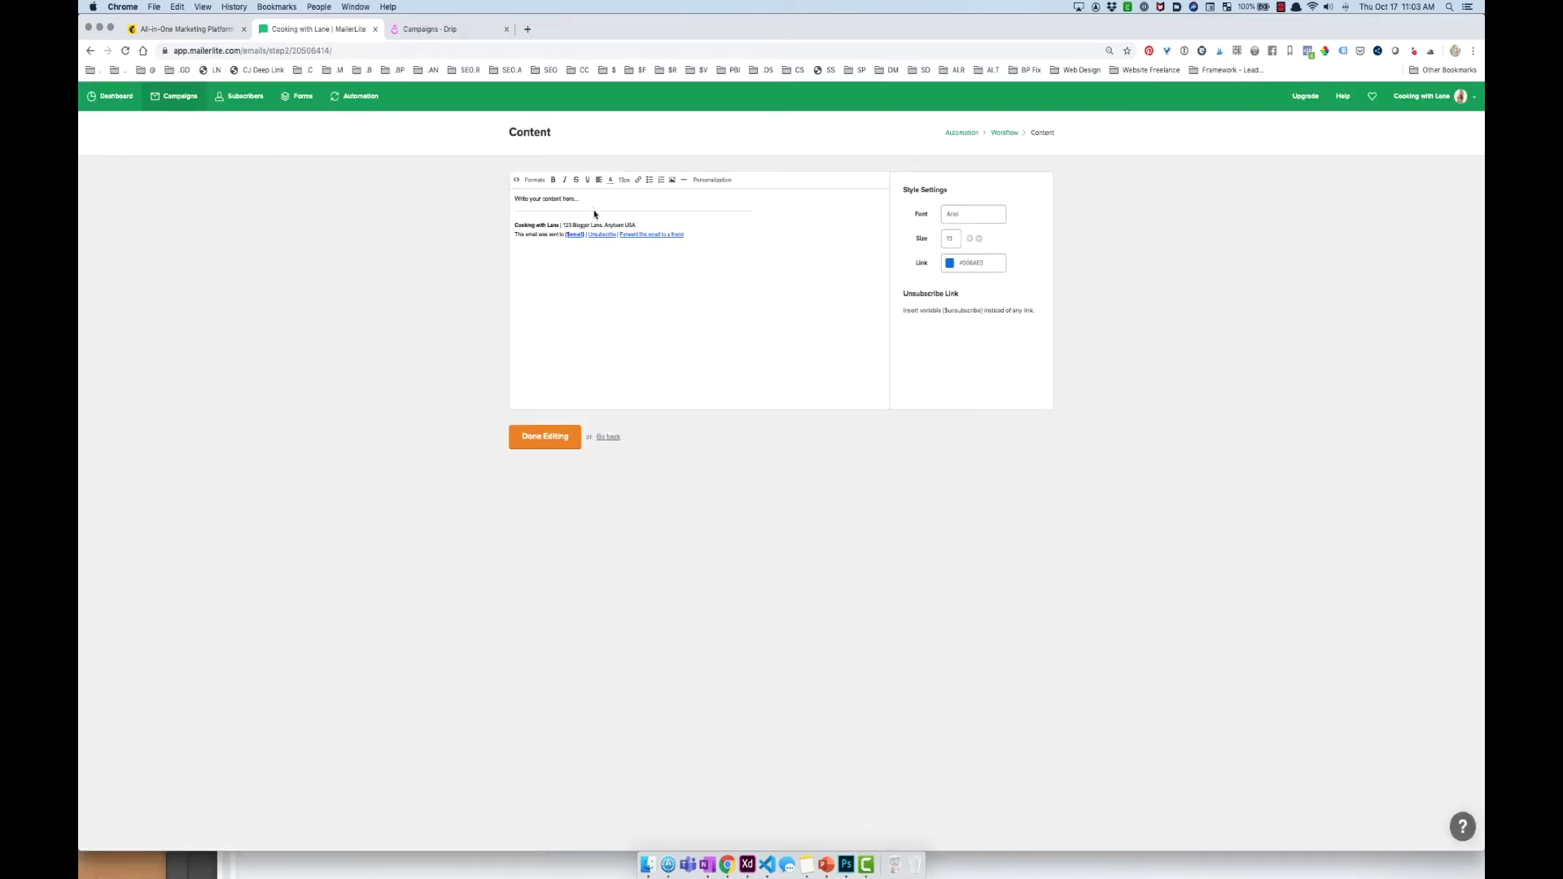
- Write "Hey here's your free recipe" as the email body, delete the default footer, and try to finish editing
left_click(592, 201)
type("Hey here's your free recipe")
left_click_drag(715, 244, 453, 210)
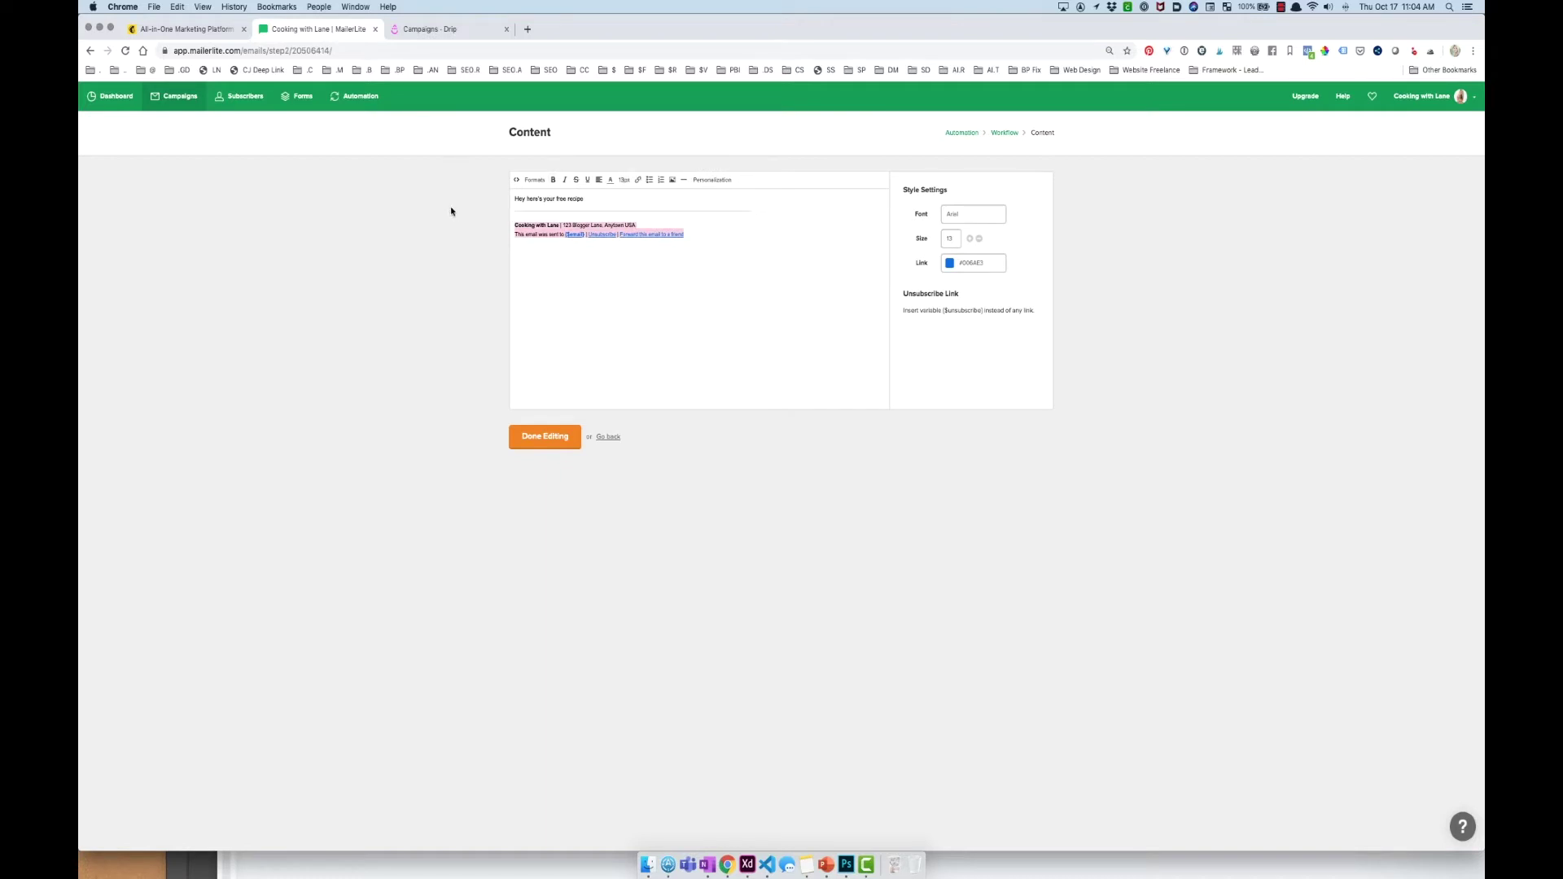
key("BackSpace")
left_click(545, 437)
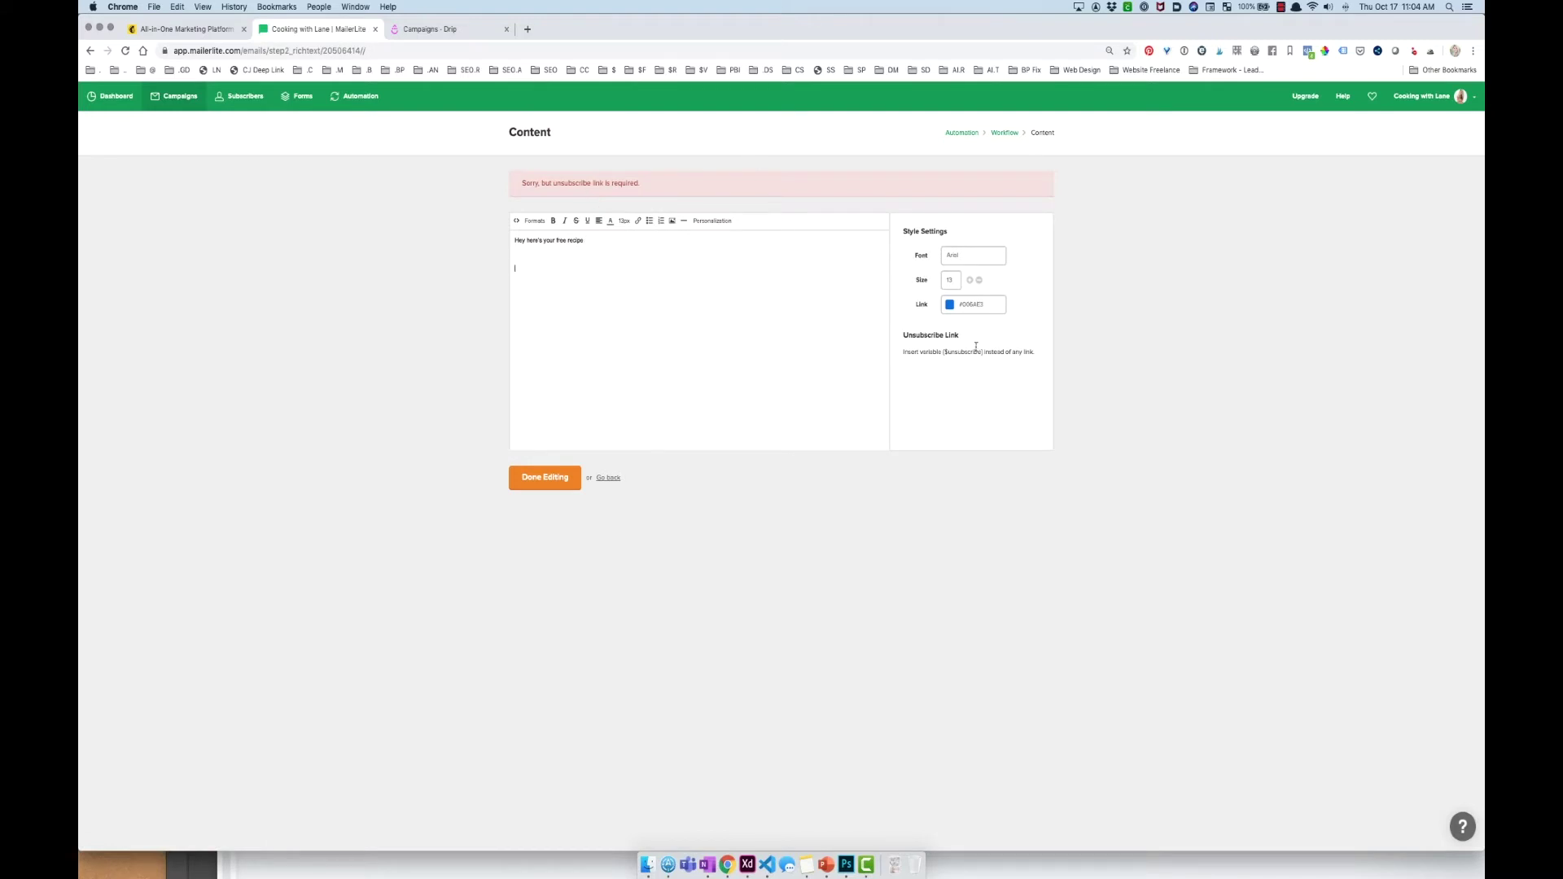
- Insert the variable {$unsubscribe} below the message and try to finish editing the email
left_click_drag(985, 351, 945, 351)
type("{$unsubscribe}")
left_click(553, 477)
left_click(544, 477)
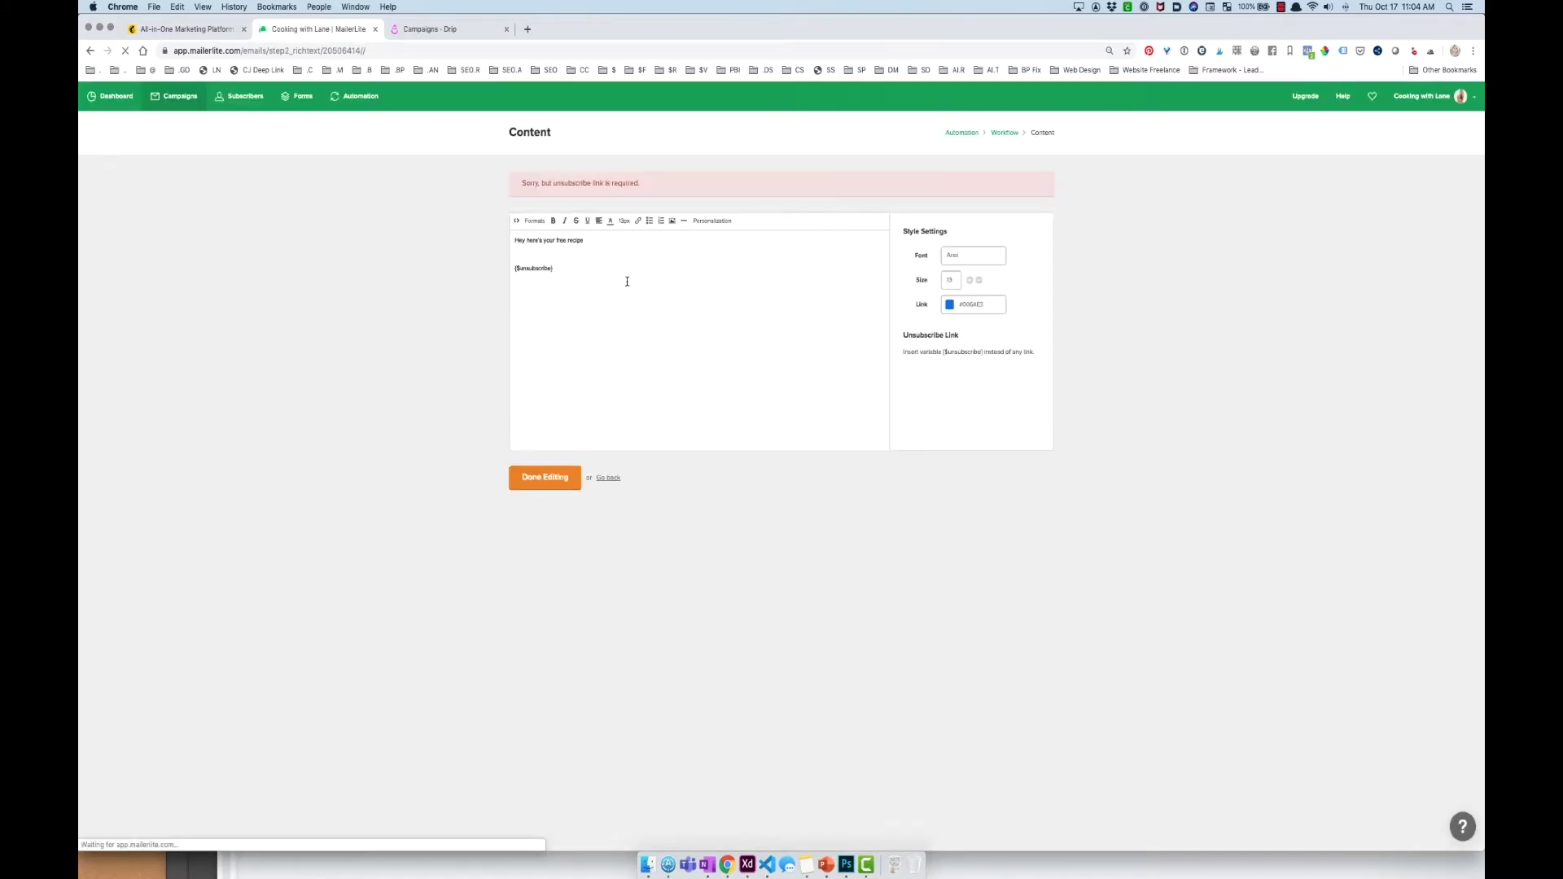
- Copy the {$unsubscribe} variable from the email body and replace it there with the word "Unsubscribe"
left_click(627, 281)
left_click_drag(569, 269, 444, 267)
key("super+c")
key("BackSpace")
type("Un")
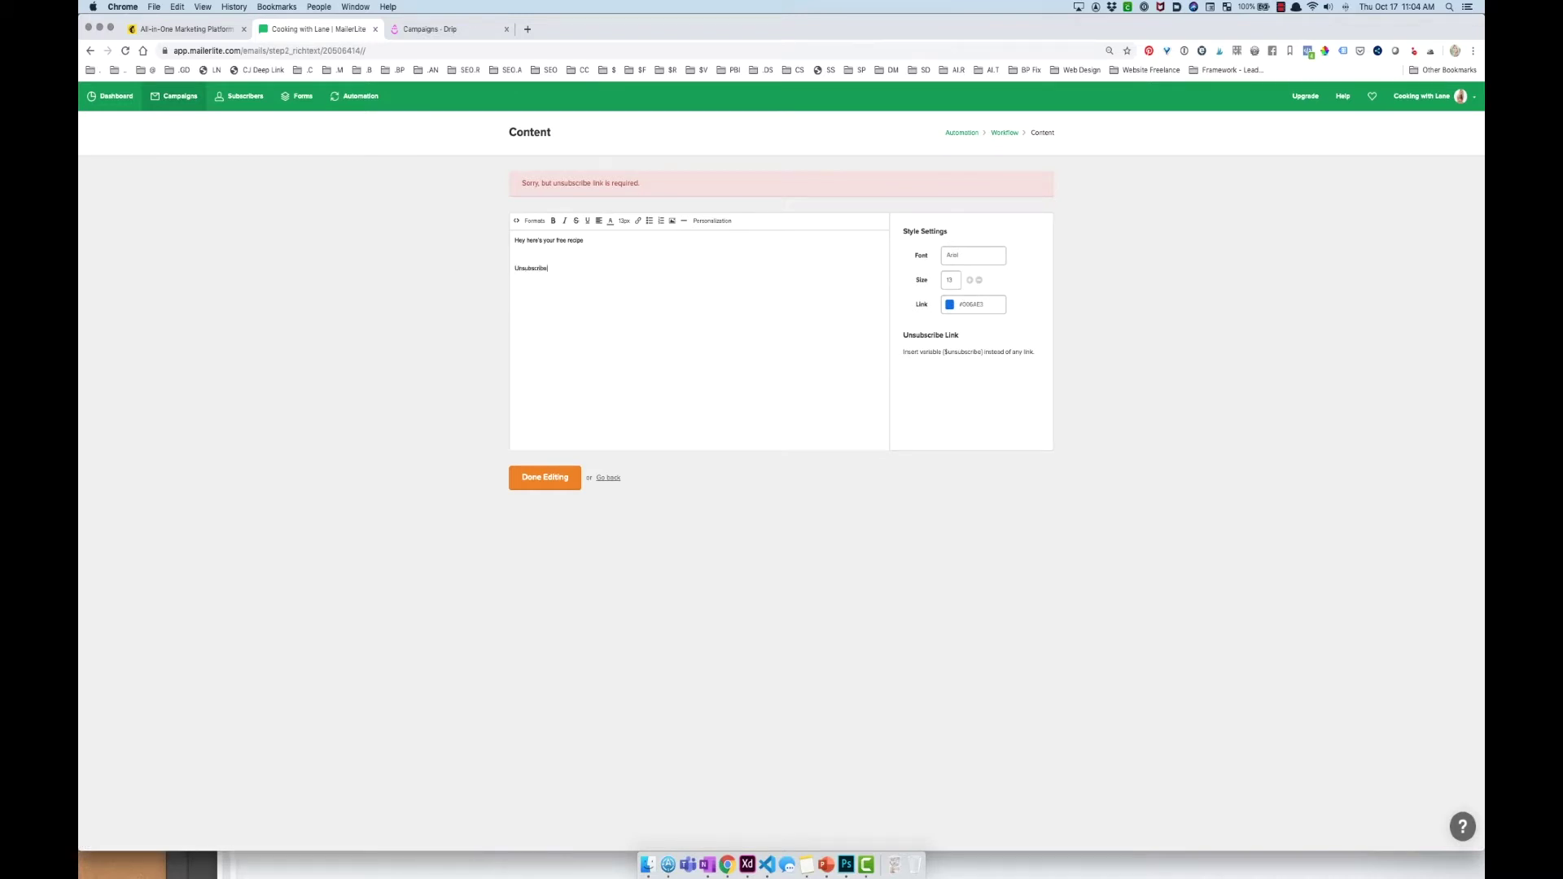
left_click_drag(558, 284, 443, 261)
left_click_drag(569, 269, 517, 269)
left_click(636, 222)
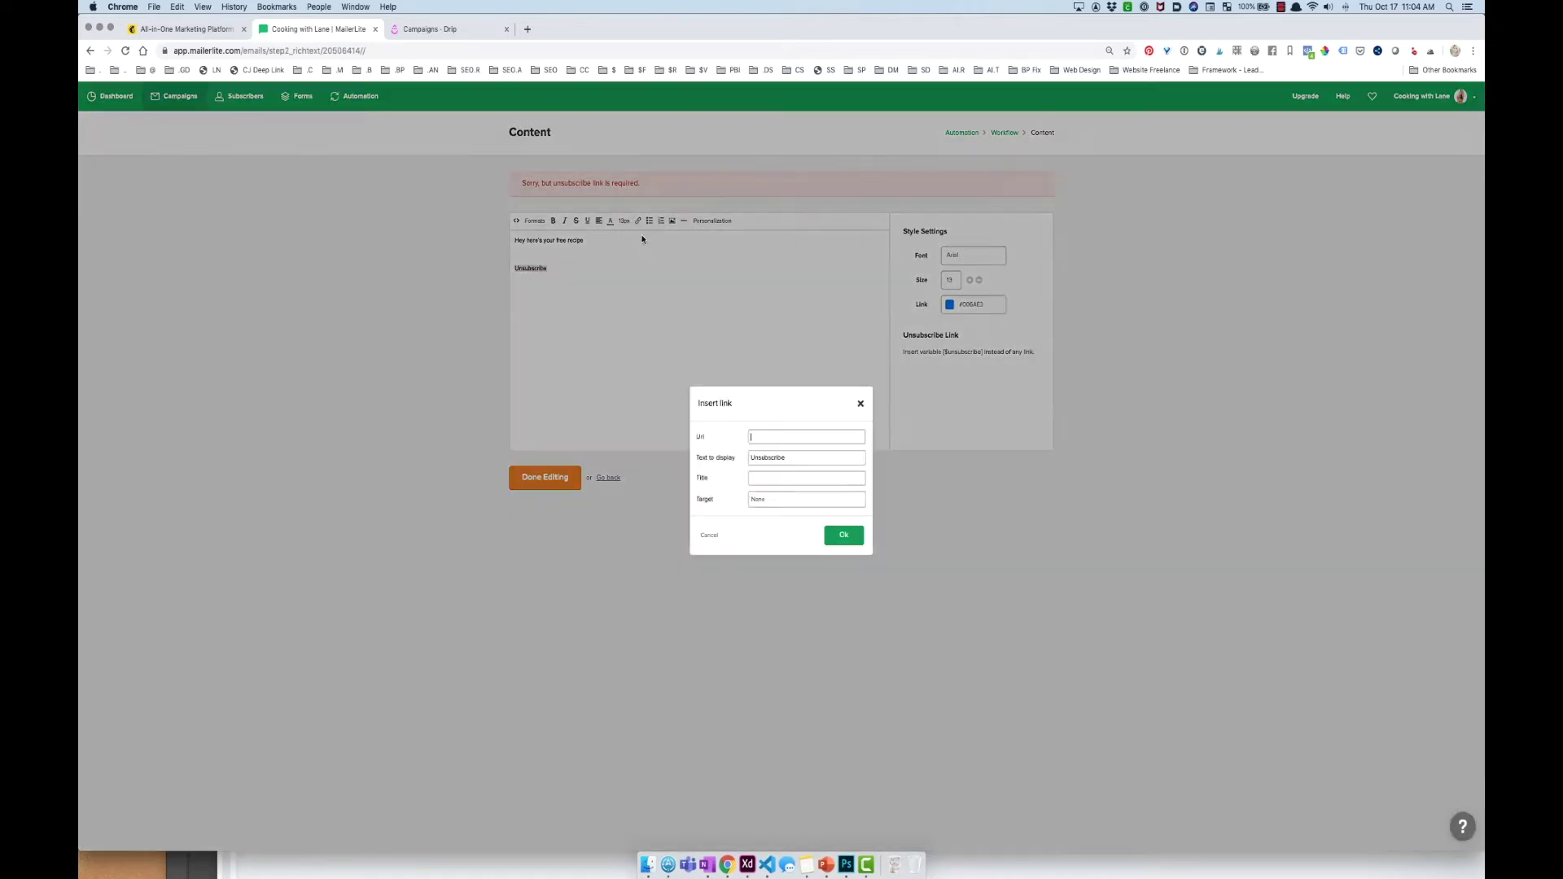
left_click(791, 437)
key("super+v")
left_click(850, 536)
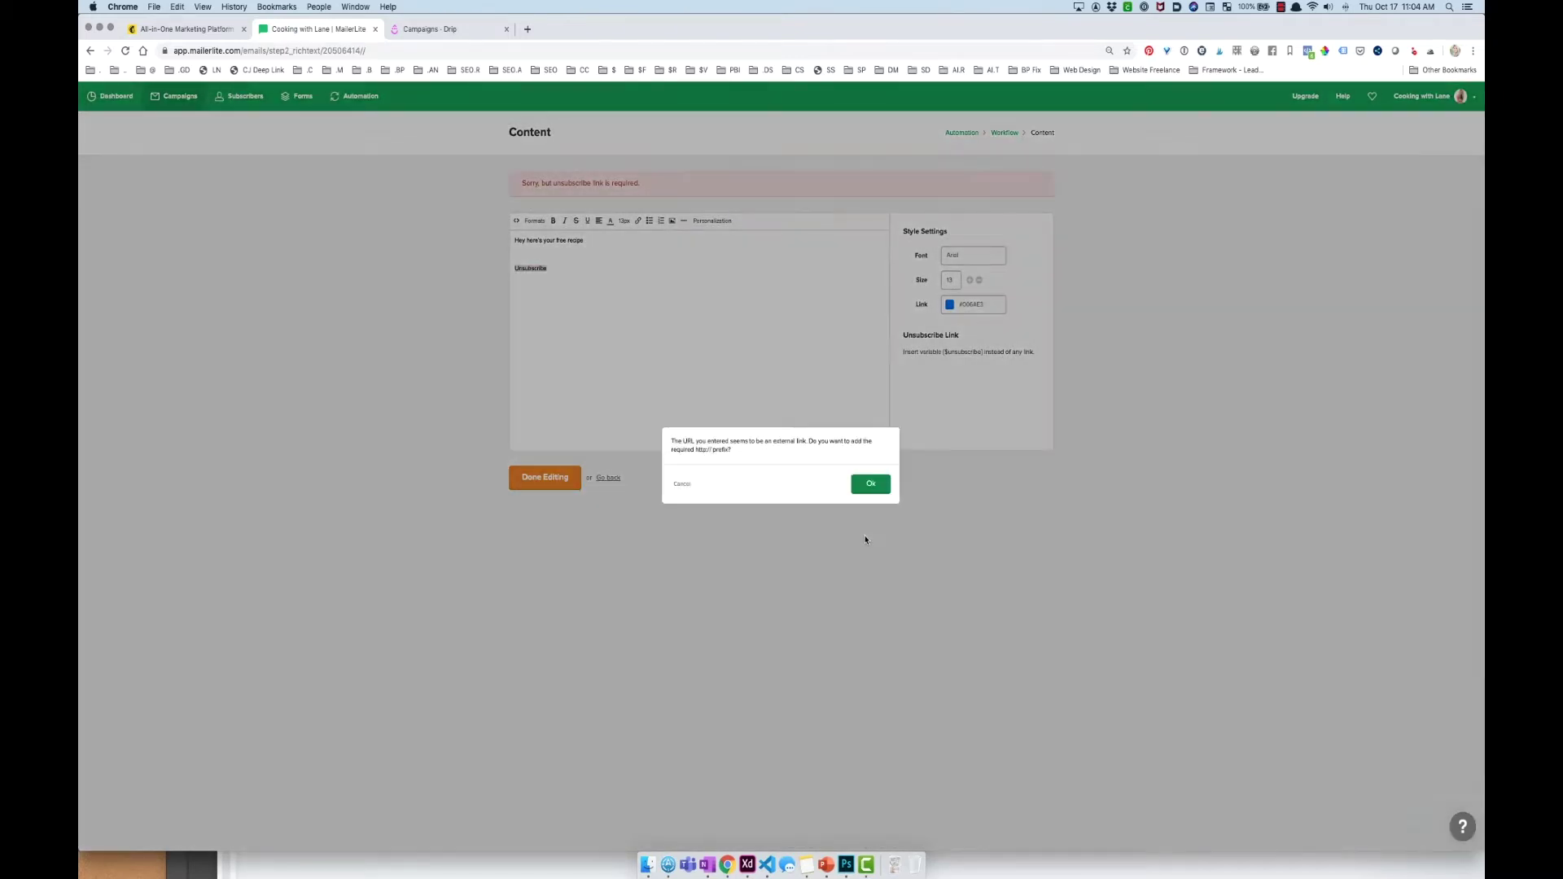
left_click(868, 491)
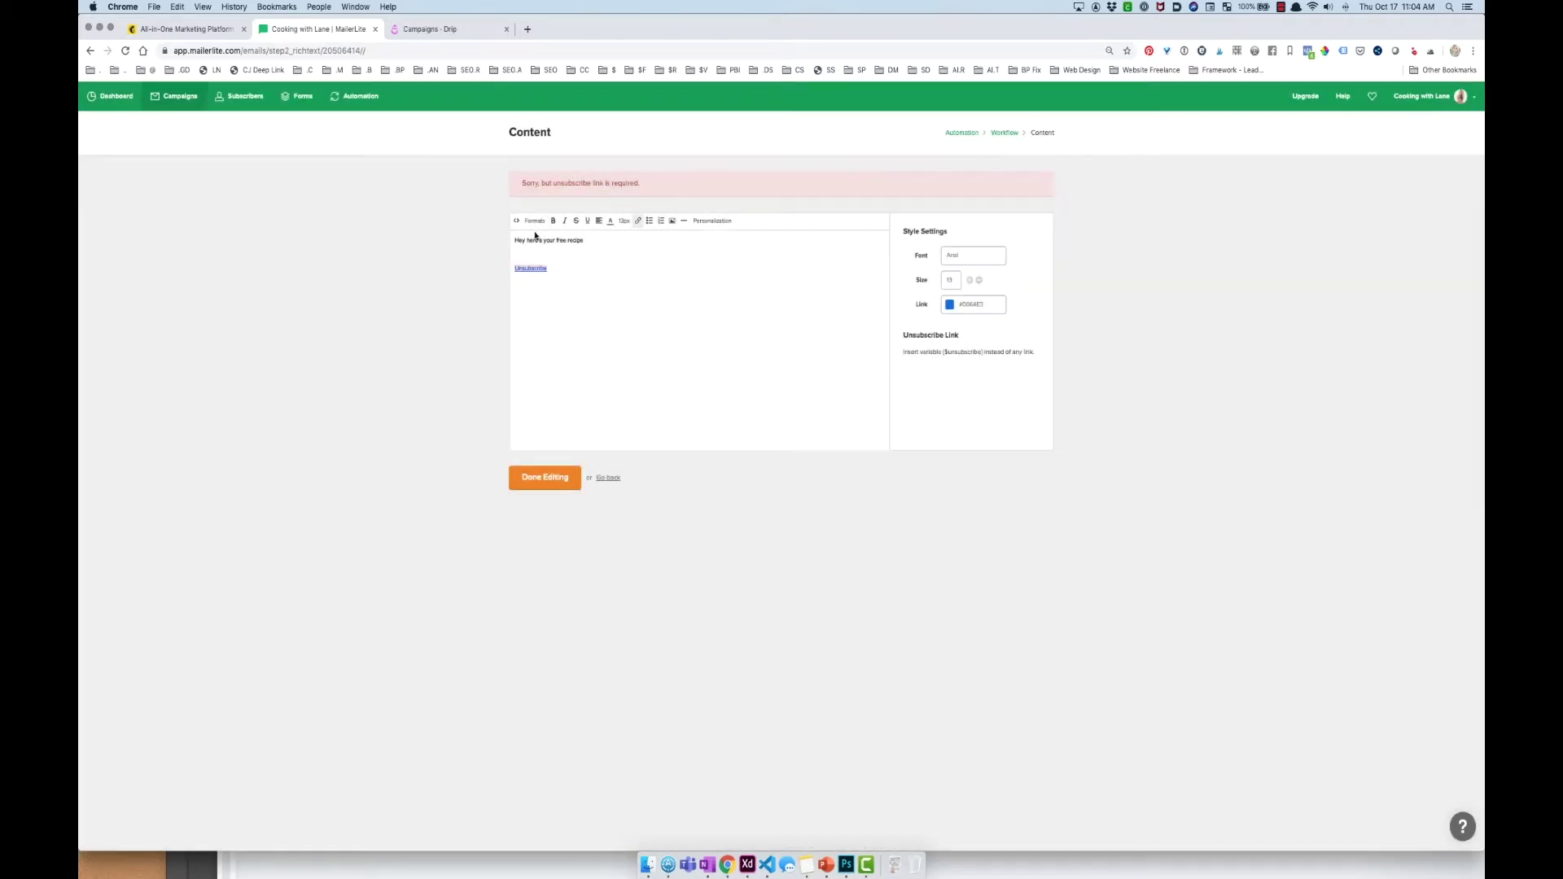
left_click(545, 477)
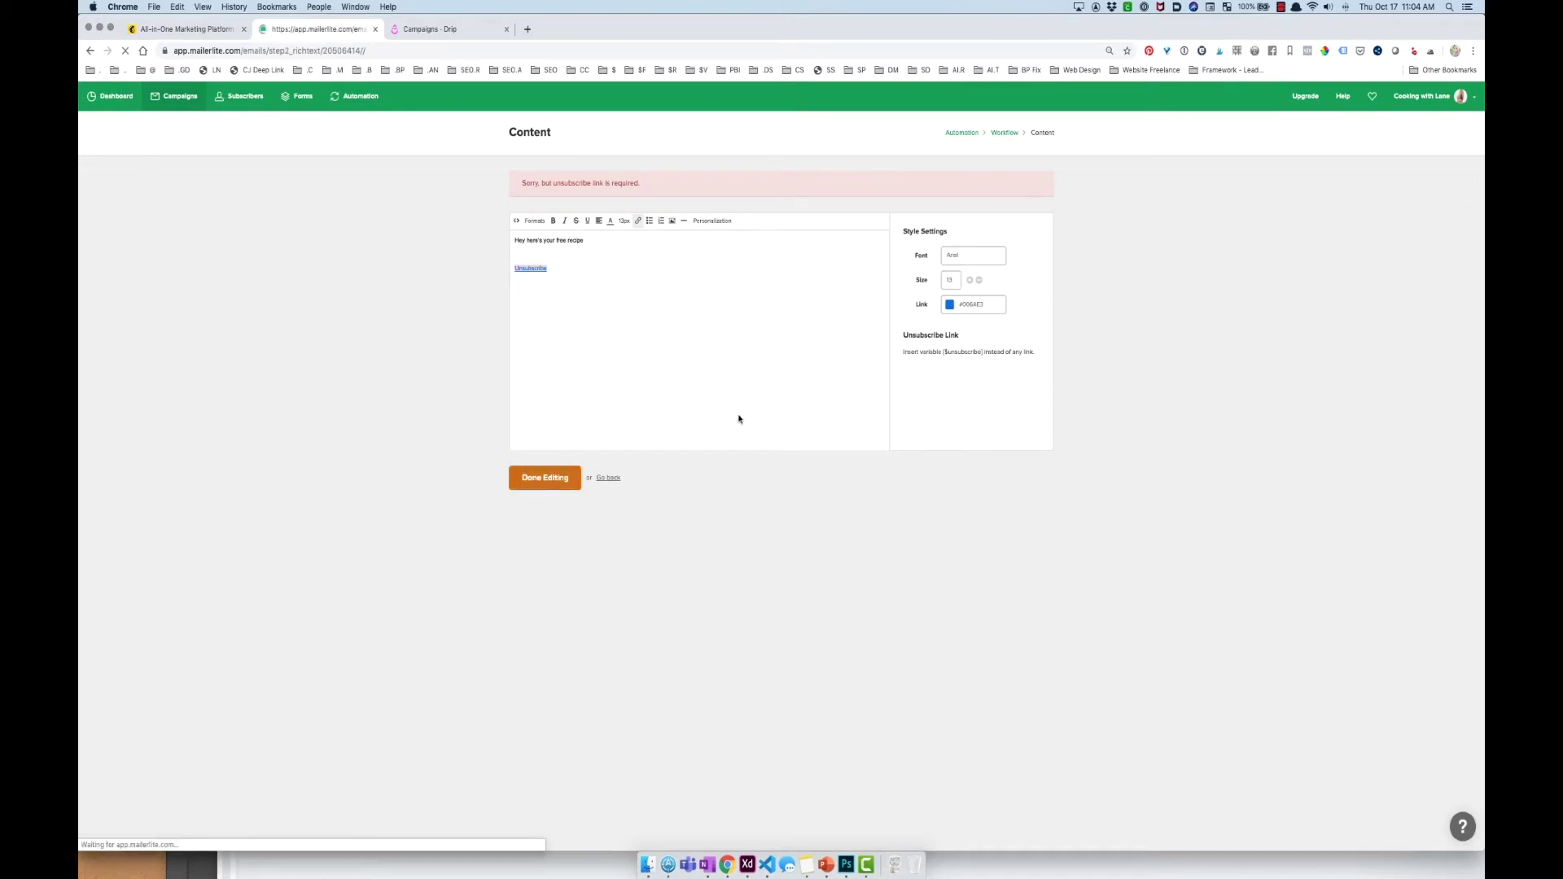
- Replace the linked word in the email body with plain "Unsubscribe" text
left_click(537, 267)
double_click(526, 270)
key("BackSpace")
type("Uns")
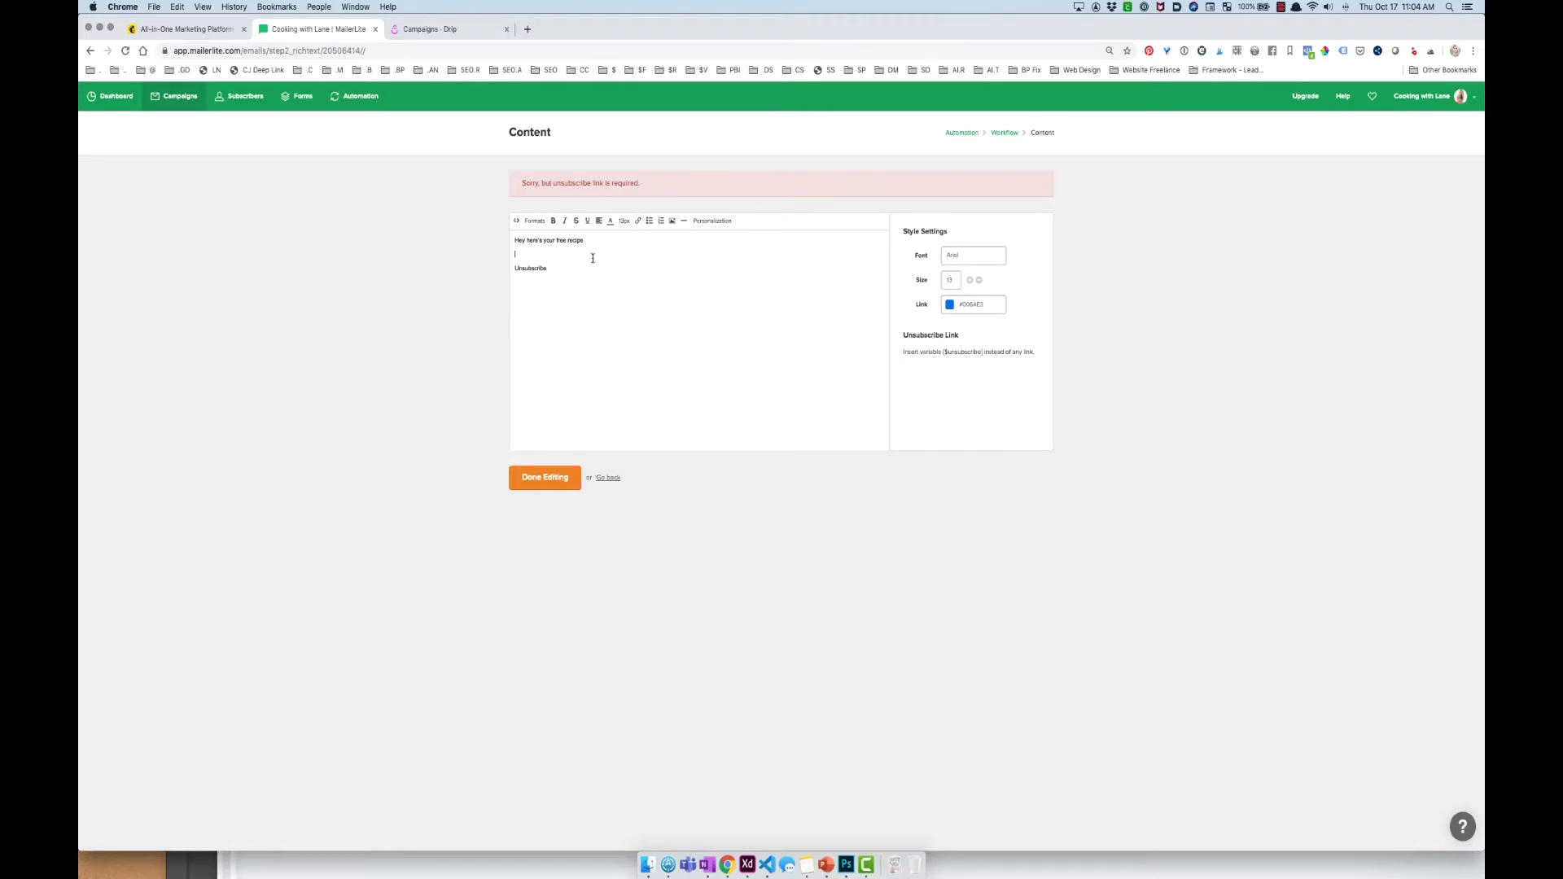
left_click_drag(515, 268, 547, 267)
left_click(638, 220)
key("super+v")
left_click(843, 535)
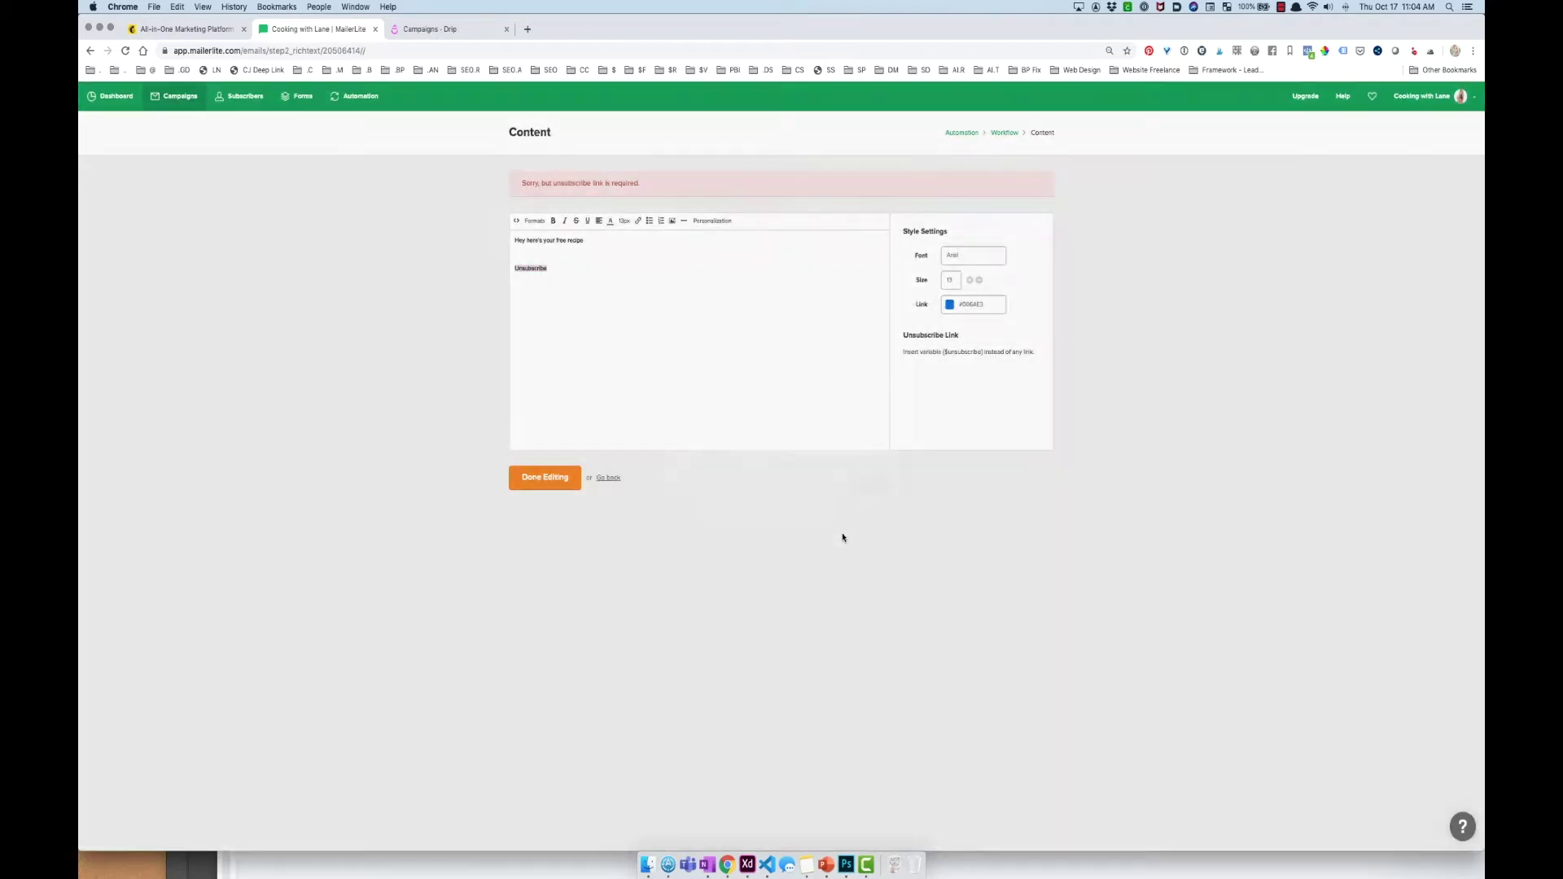
left_click(682, 485)
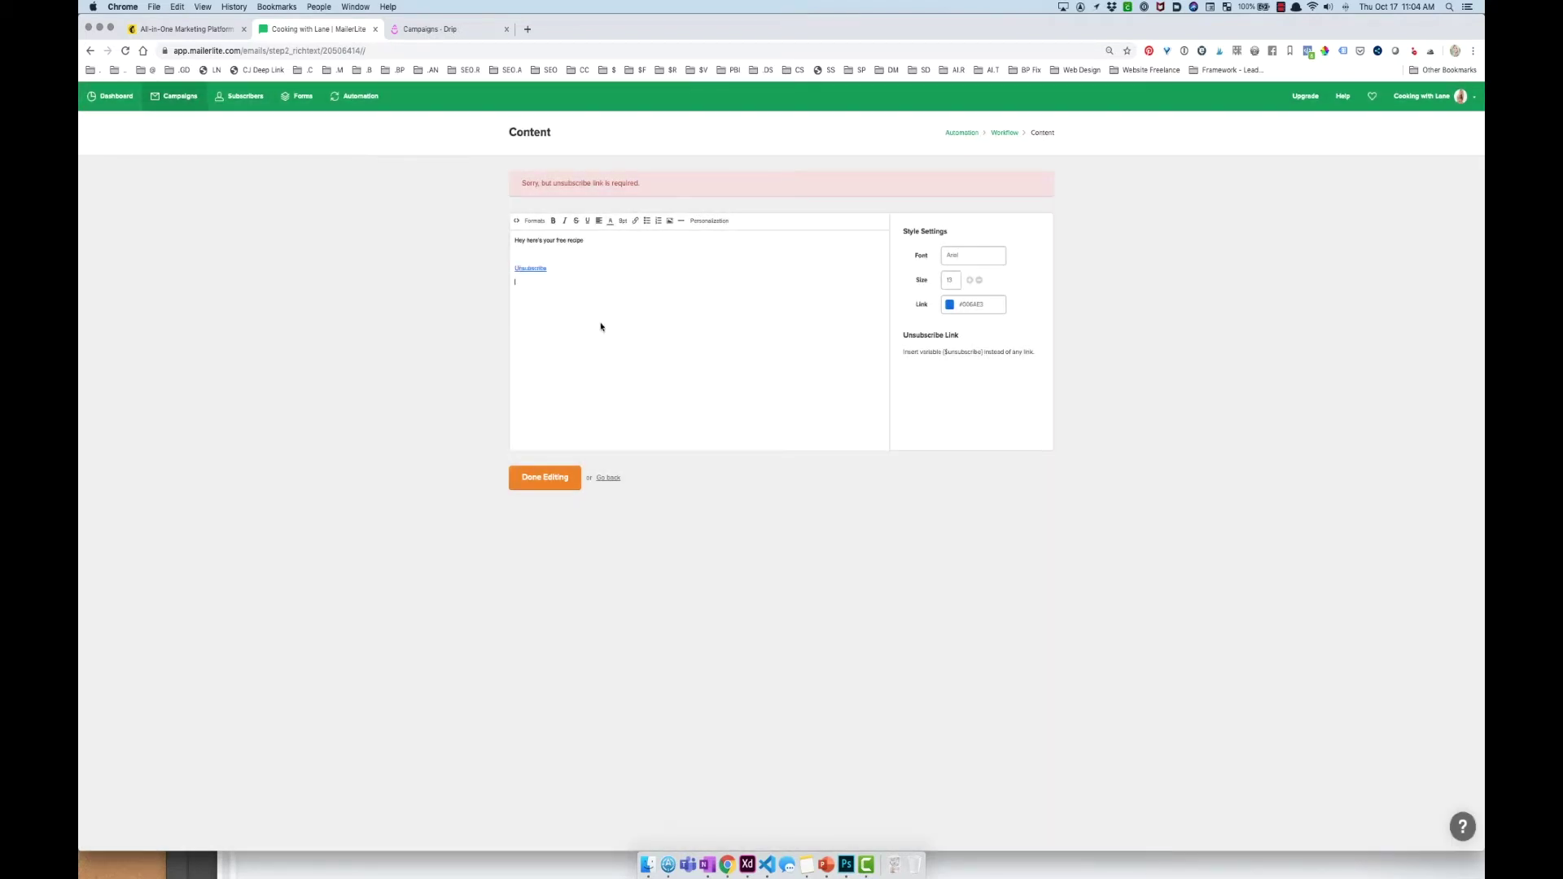
left_click(545, 478)
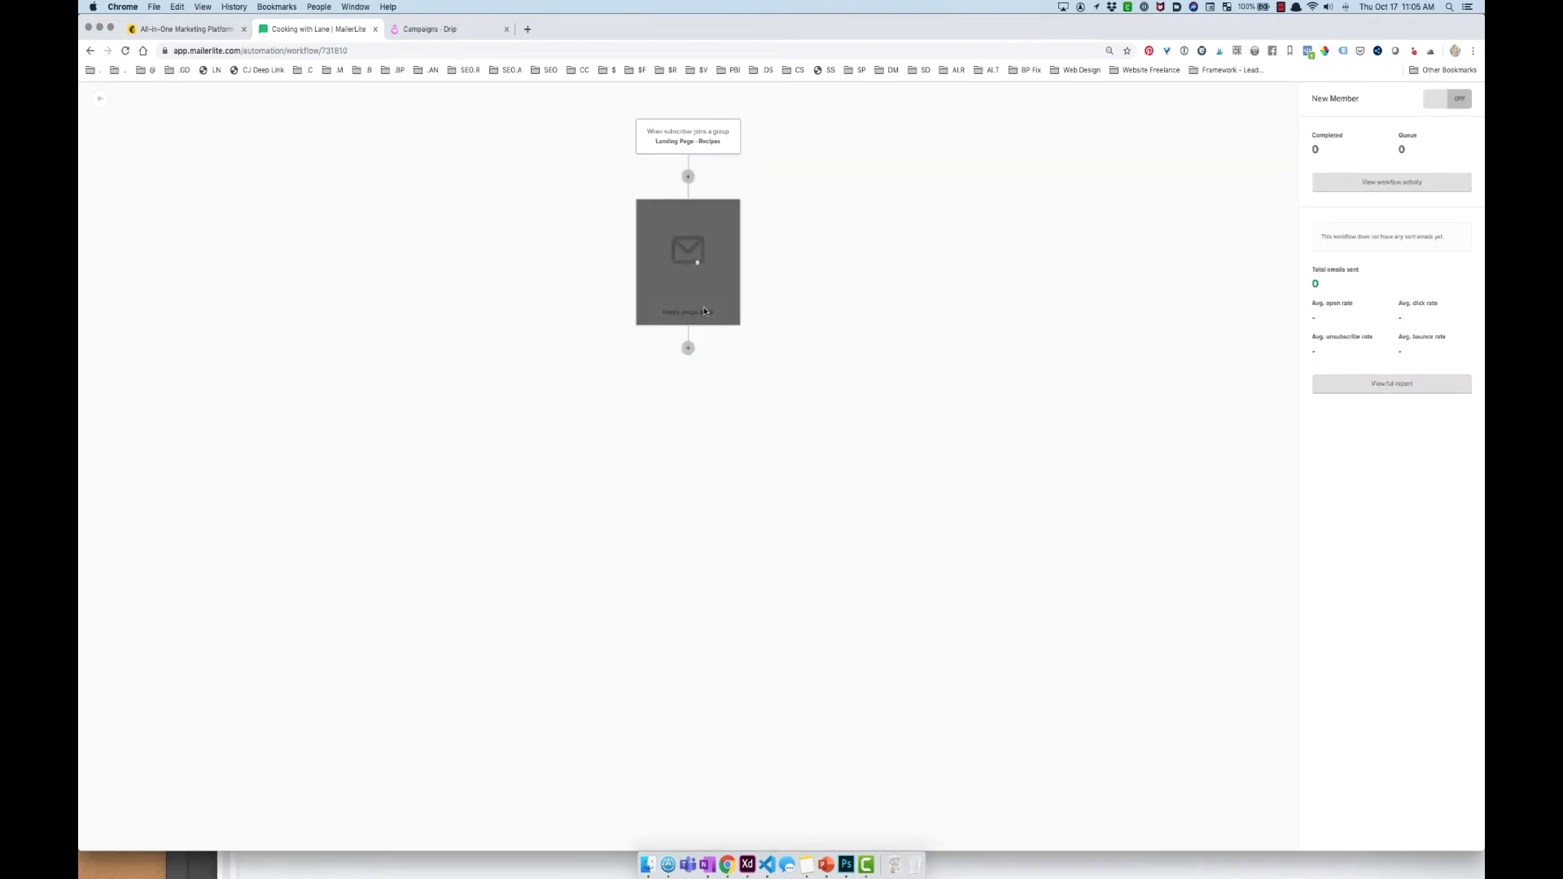
- Add a delay of 1 day after the "Here's recipe book" email and save it
left_click(688, 347)
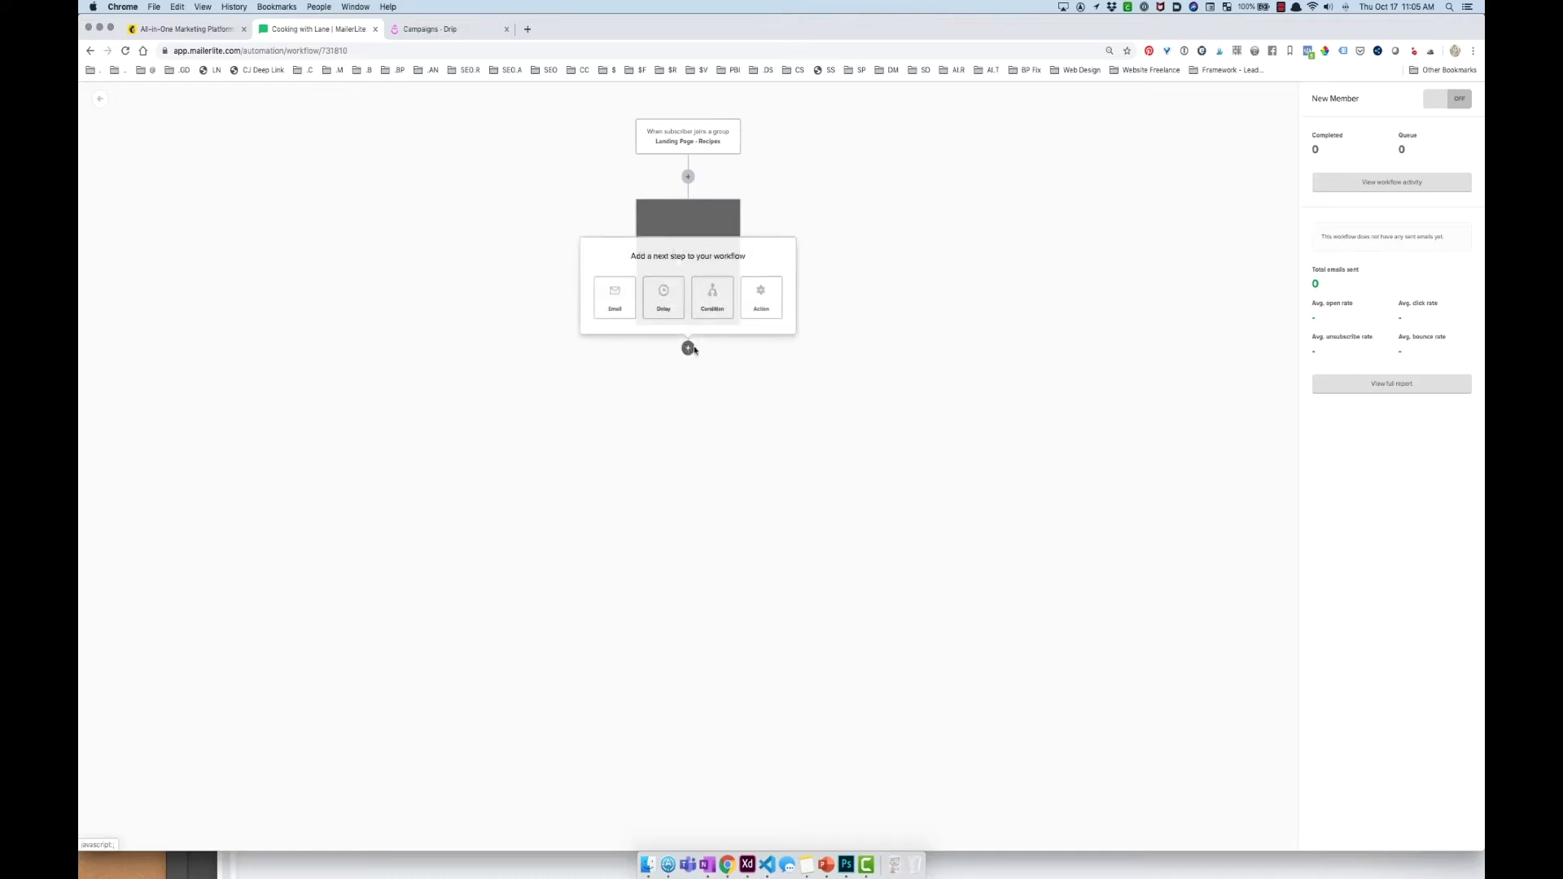
left_click(647, 302)
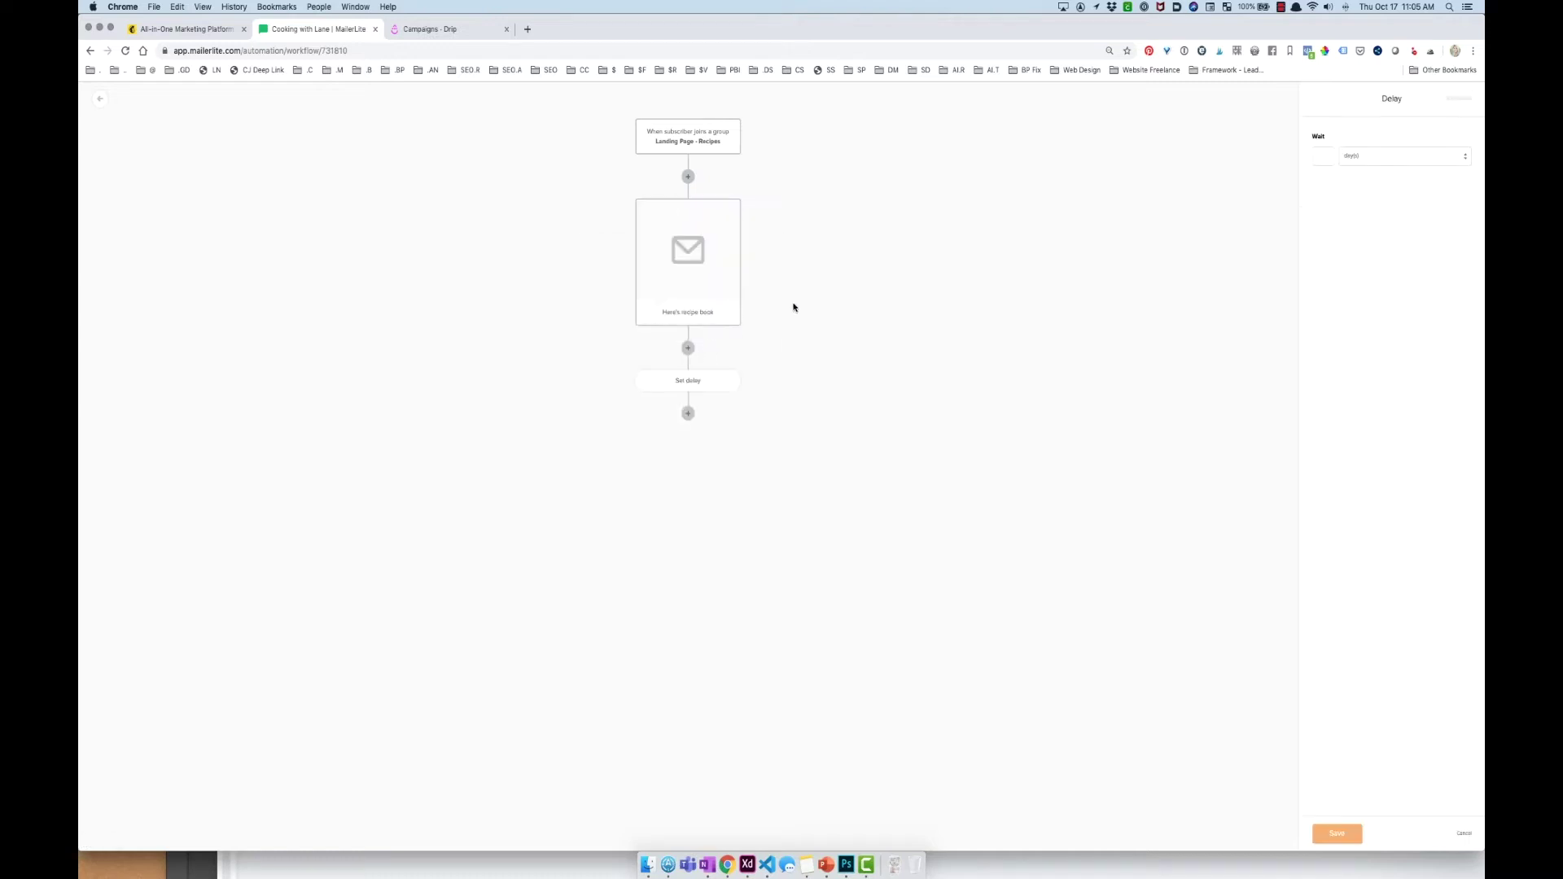
key("Return")
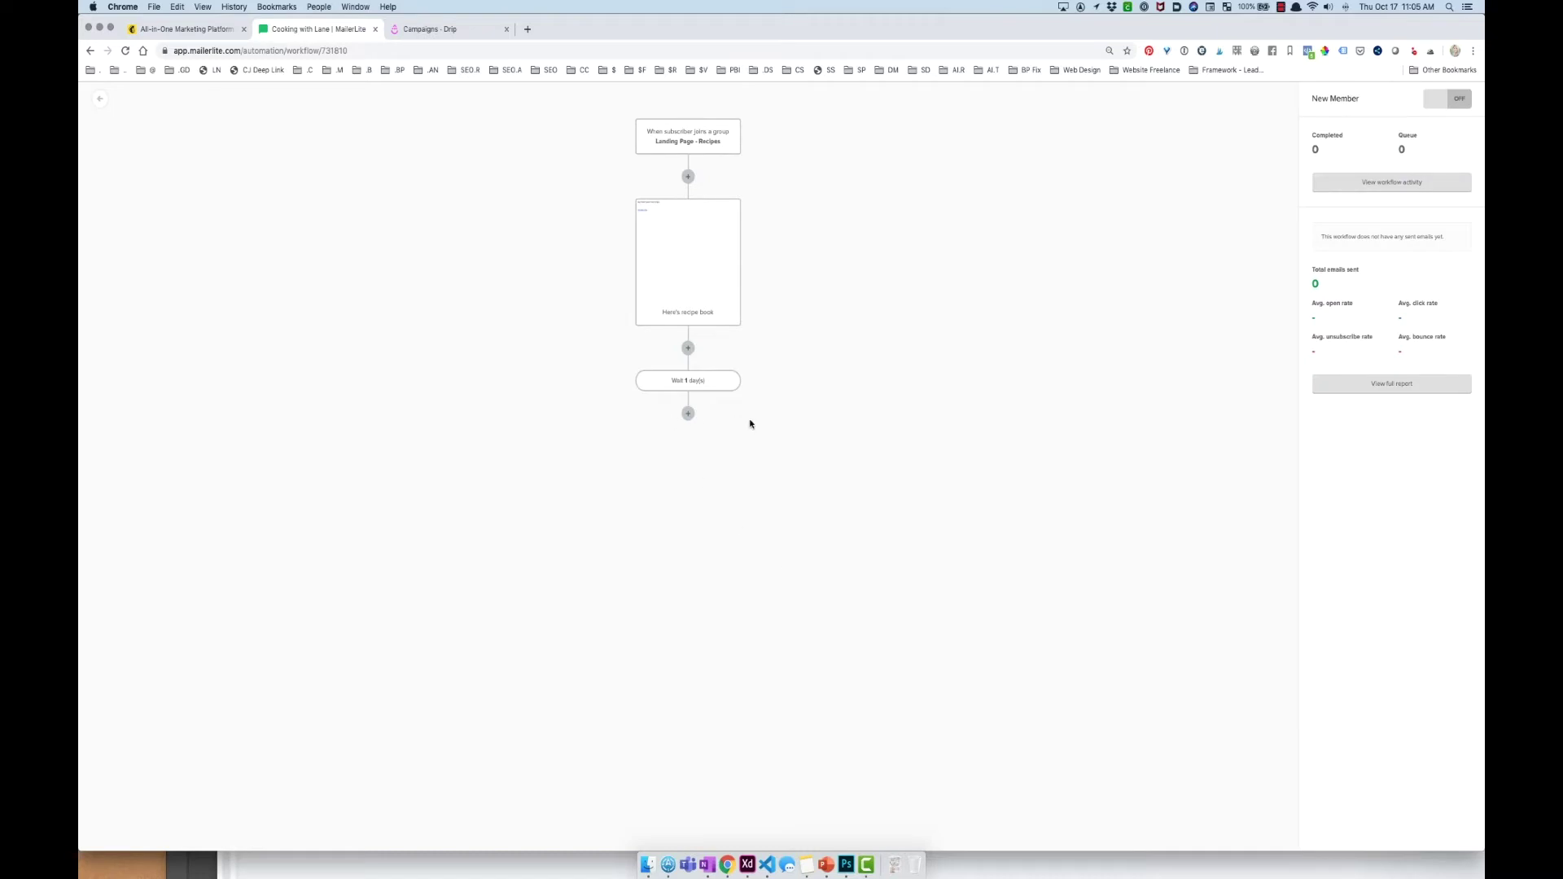
- Add a second email after the delay with the subject "Recipe 2" and write its body in the rich text editor
left_click(688, 413)
left_click(622, 368)
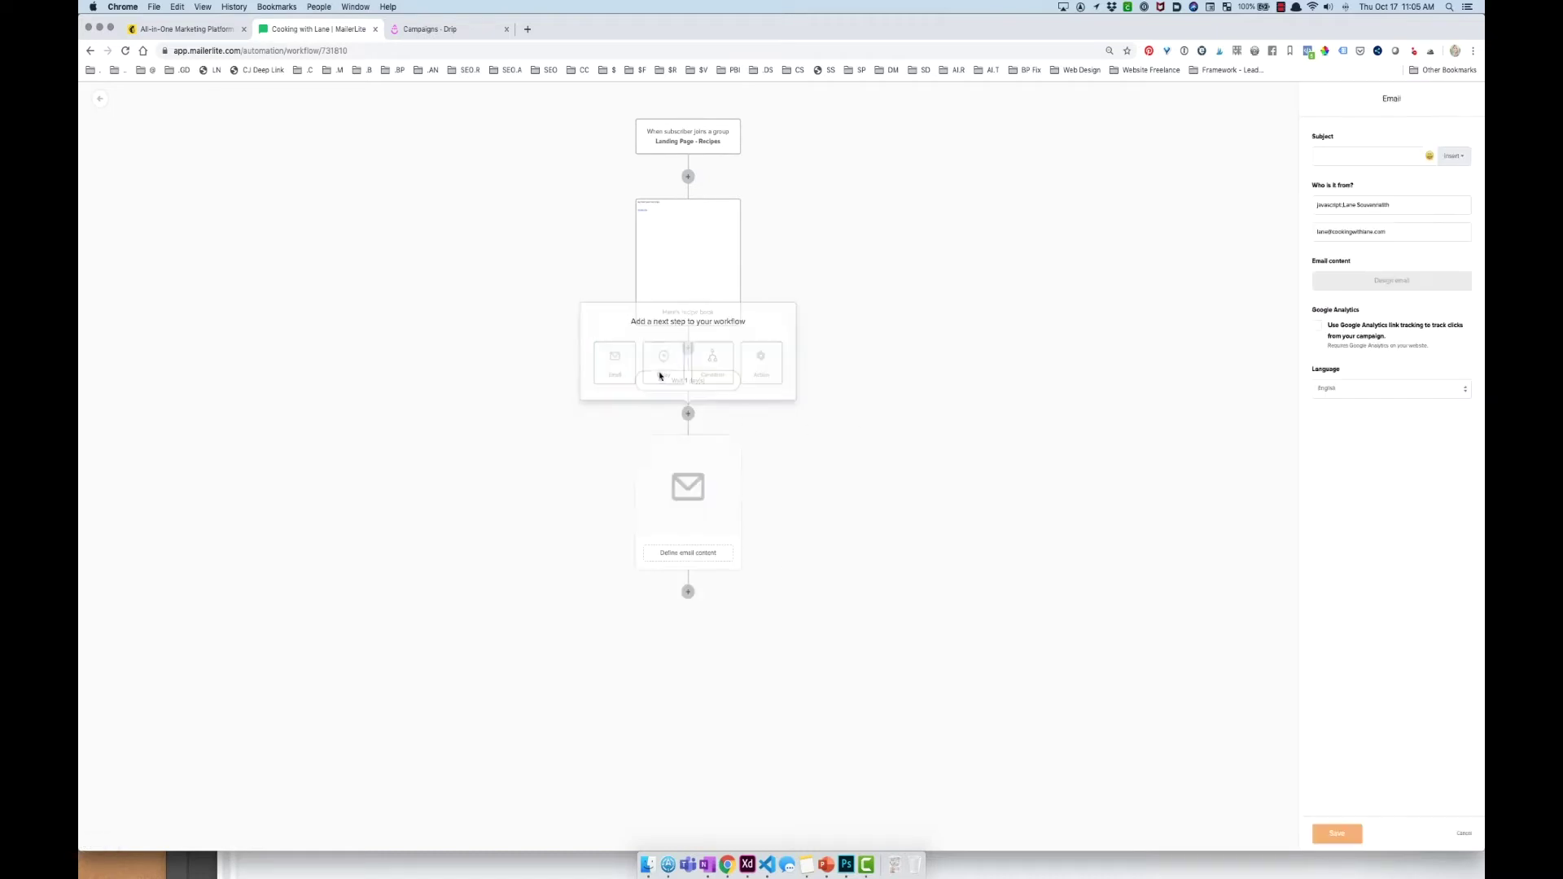
type("Recipe 2")
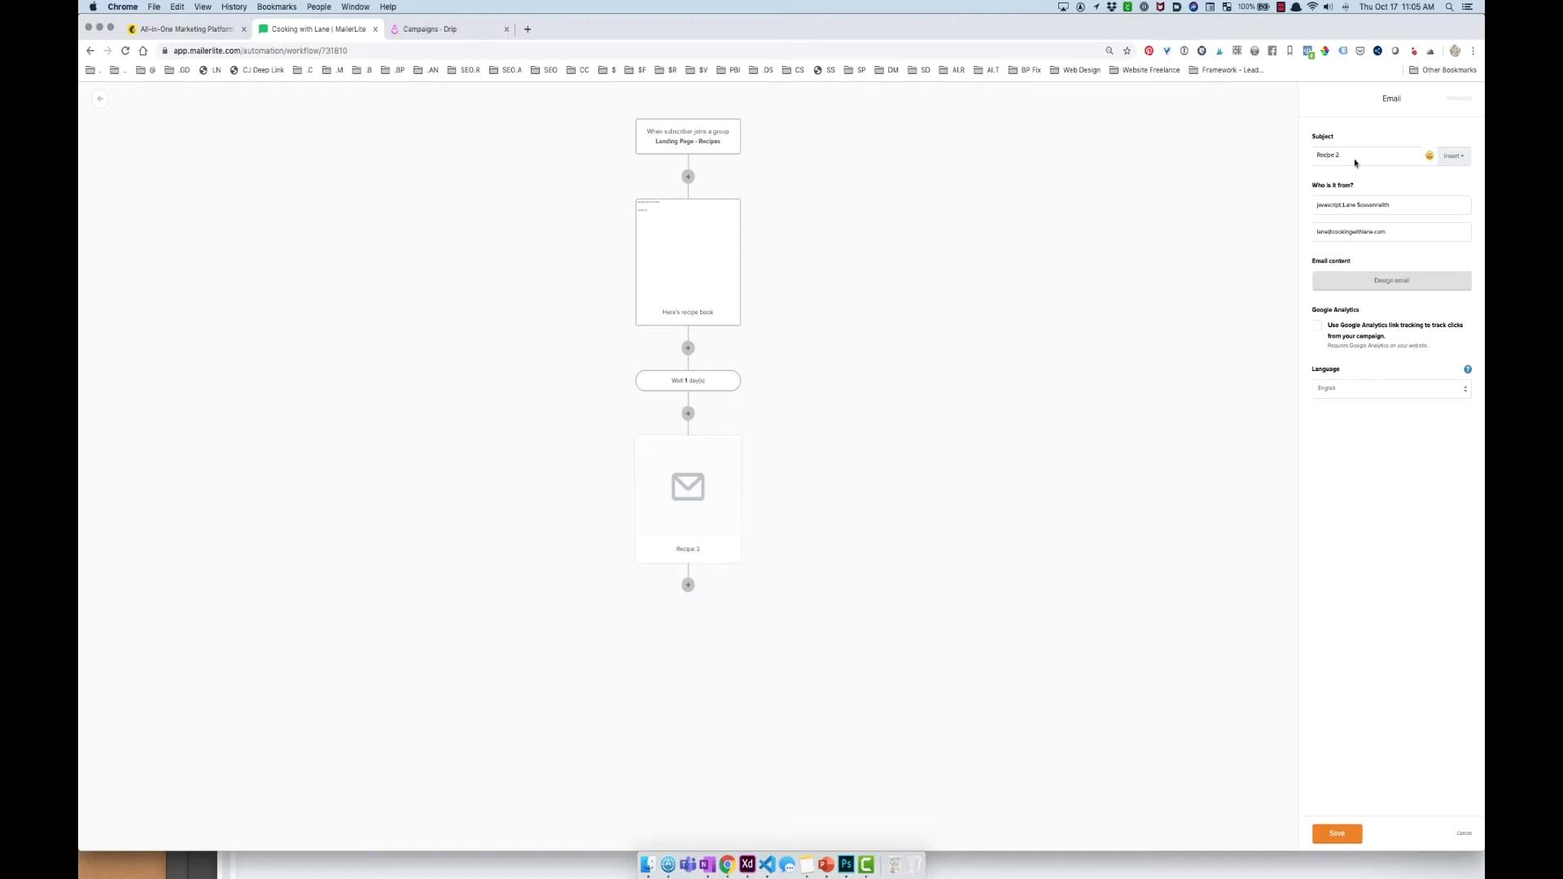
left_click(1416, 283)
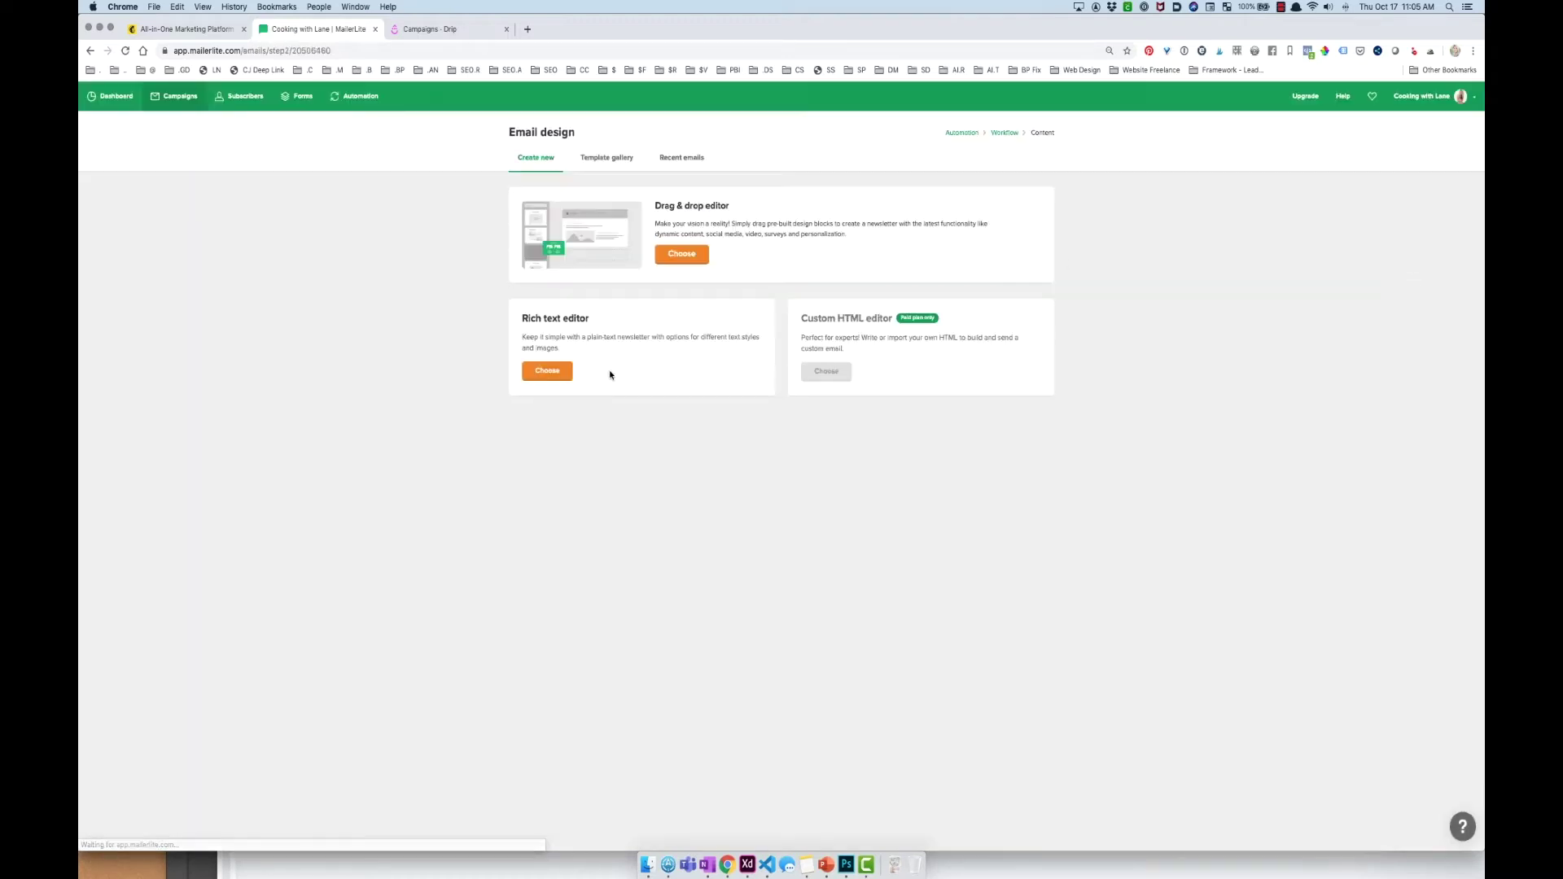
left_click(559, 376)
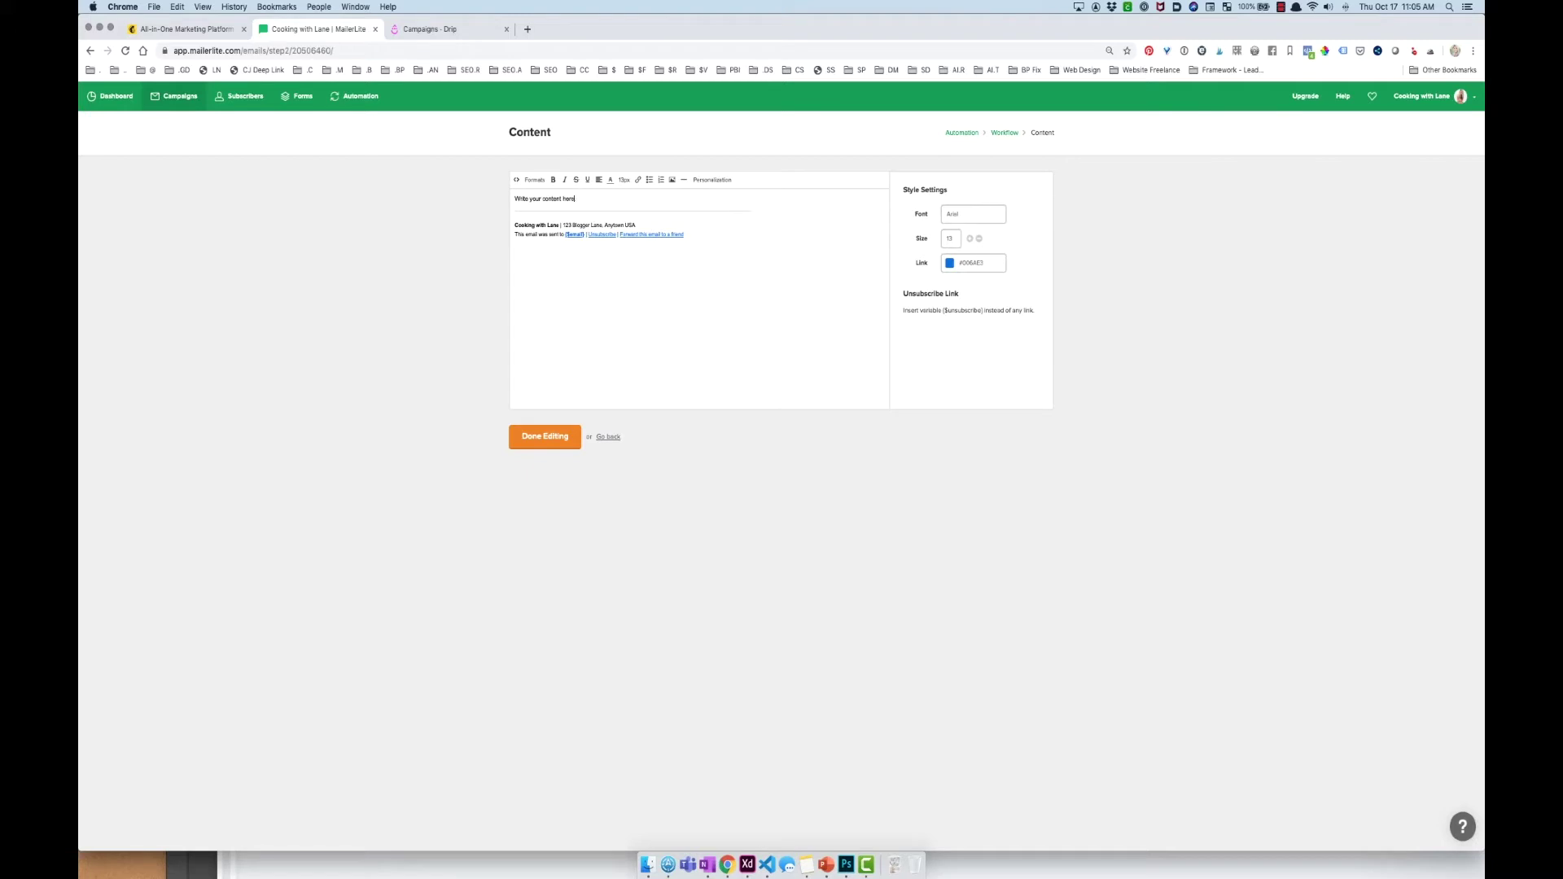
type("o there")
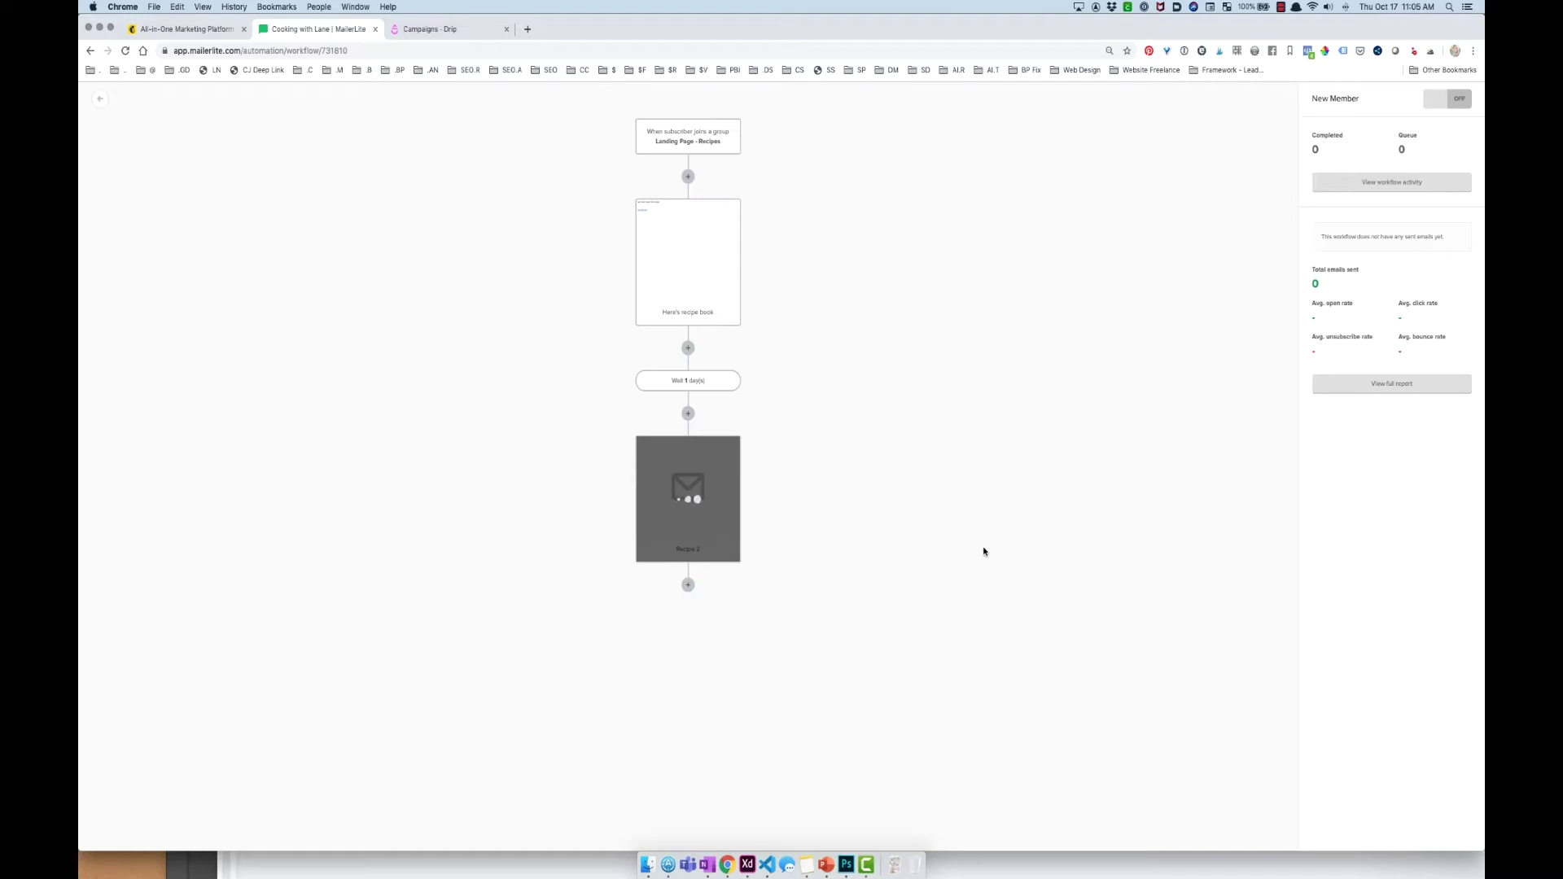
- Activate the New Member workflow and open its overview report from the automation list
left_click(1460, 99)
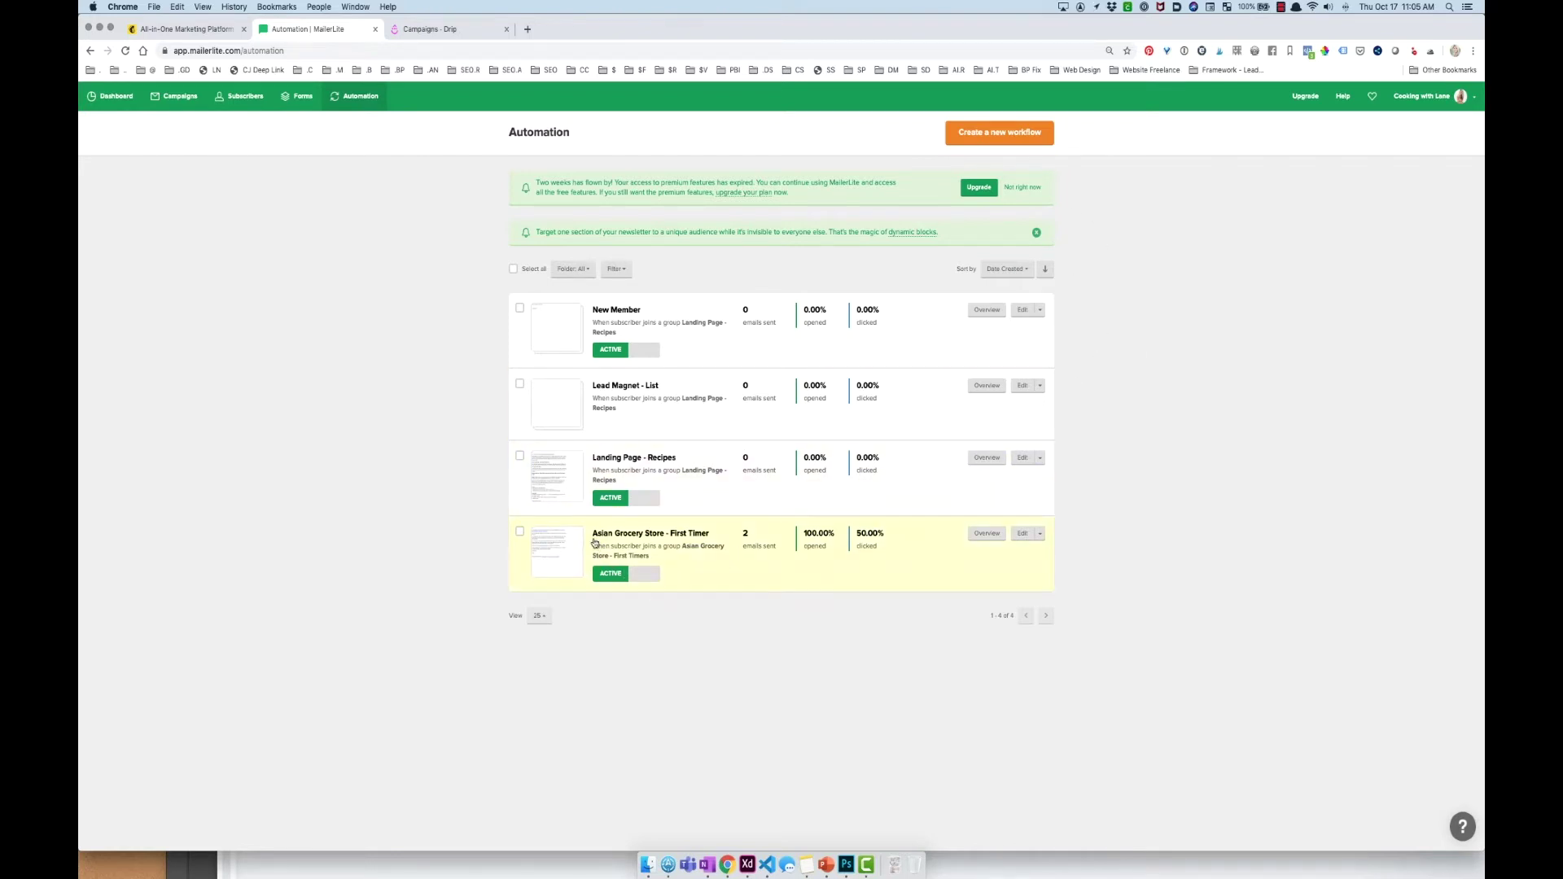
left_click(628, 314)
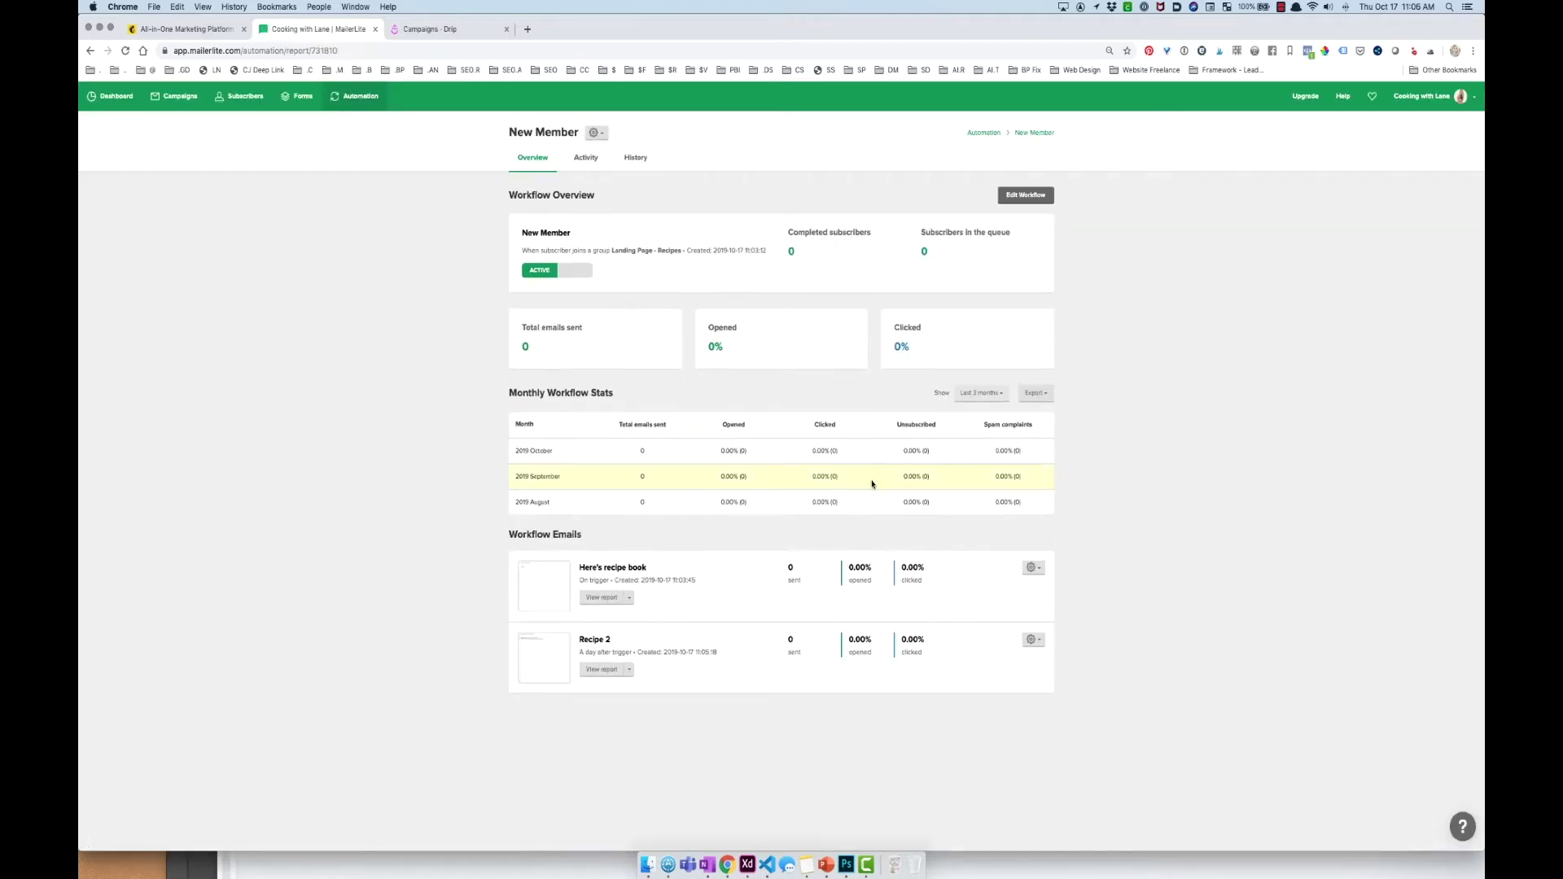
- Check the report options of the "Here's recipe book" email and open its preview
left_click(628, 597)
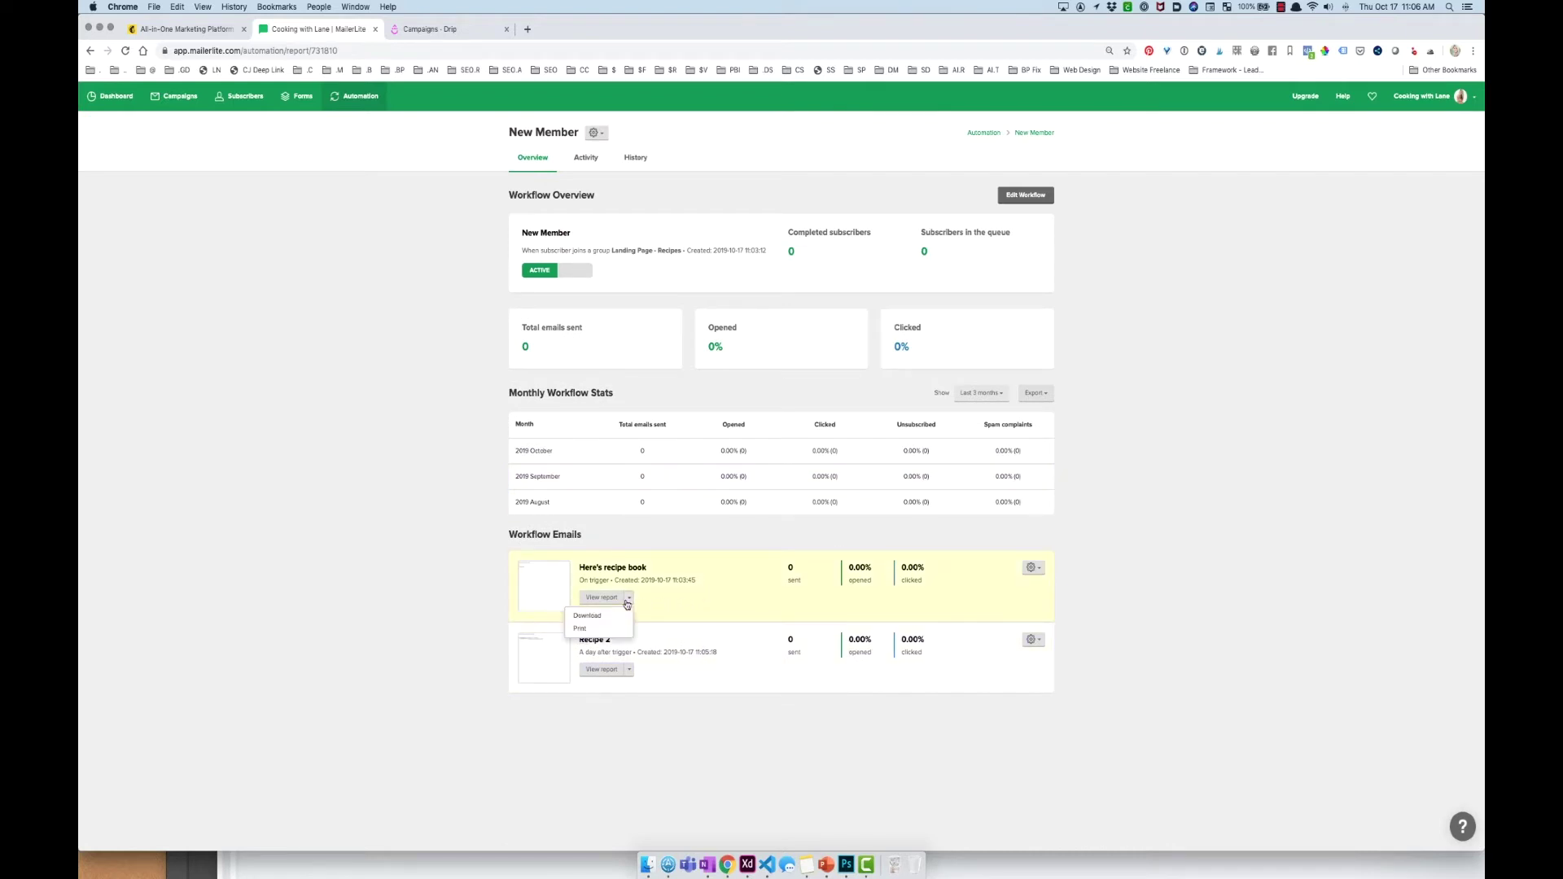
left_click(629, 598)
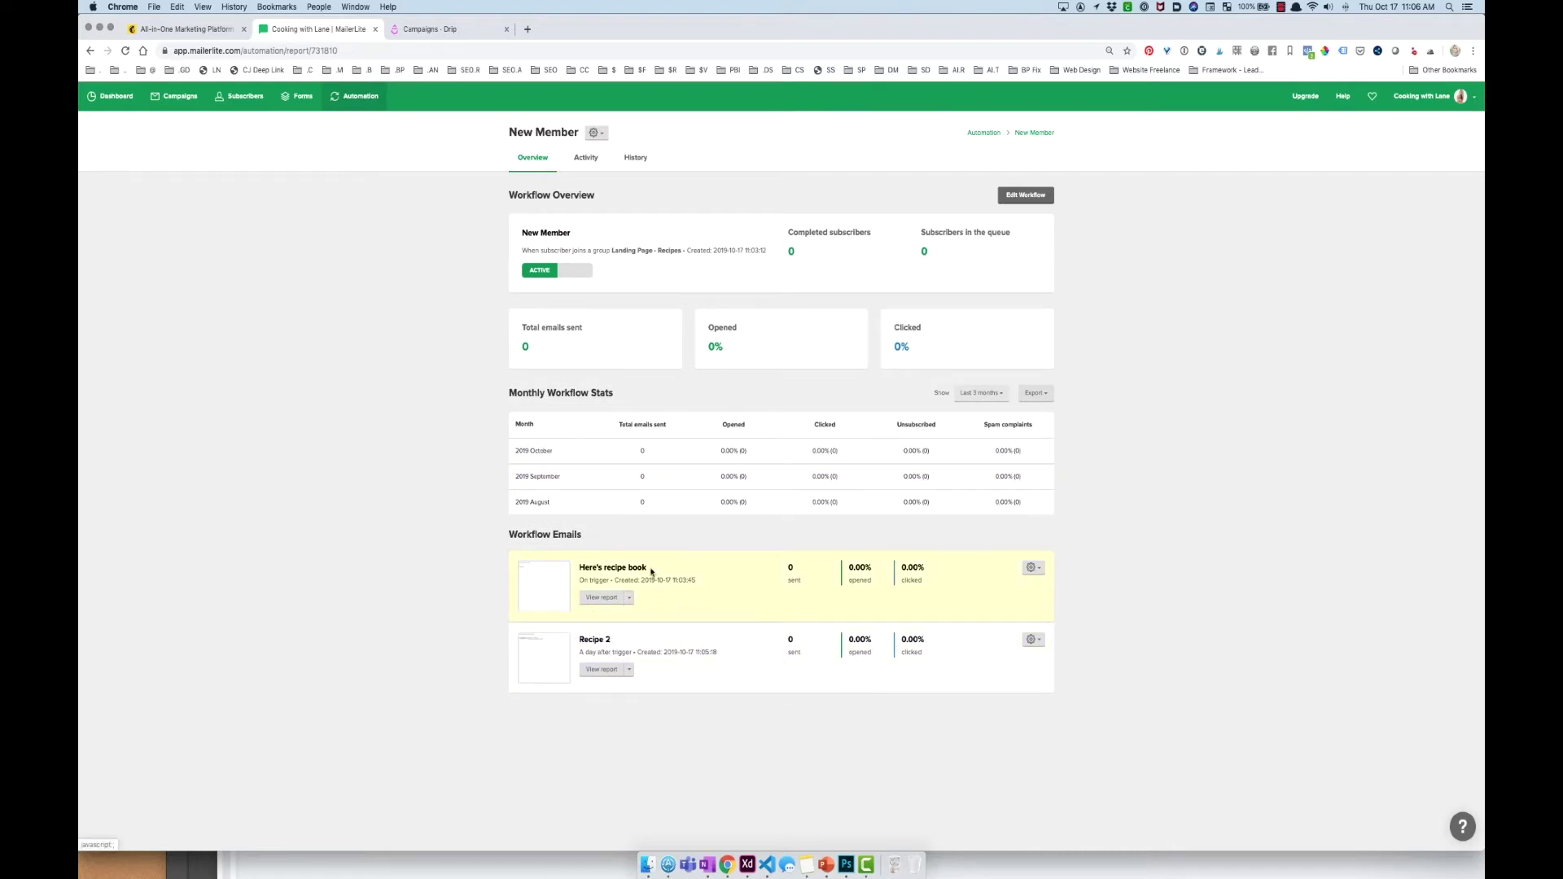
left_click(543, 575)
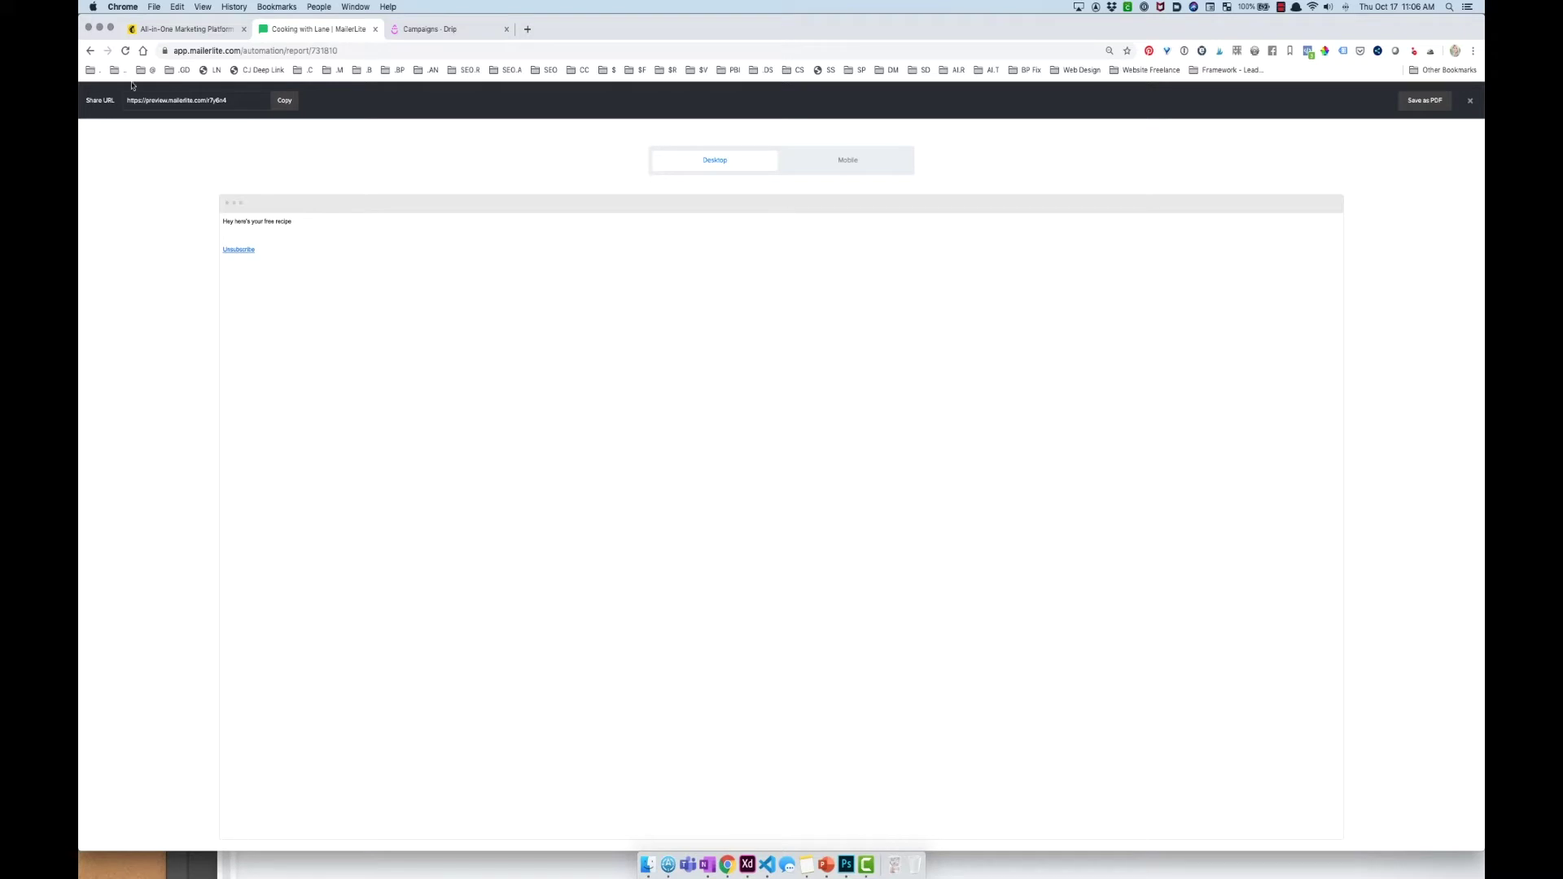
- Reopen the New Member workflow for editing, inspect the content of its "Here's recipe book" email, and return to the workflow
left_click(89, 50)
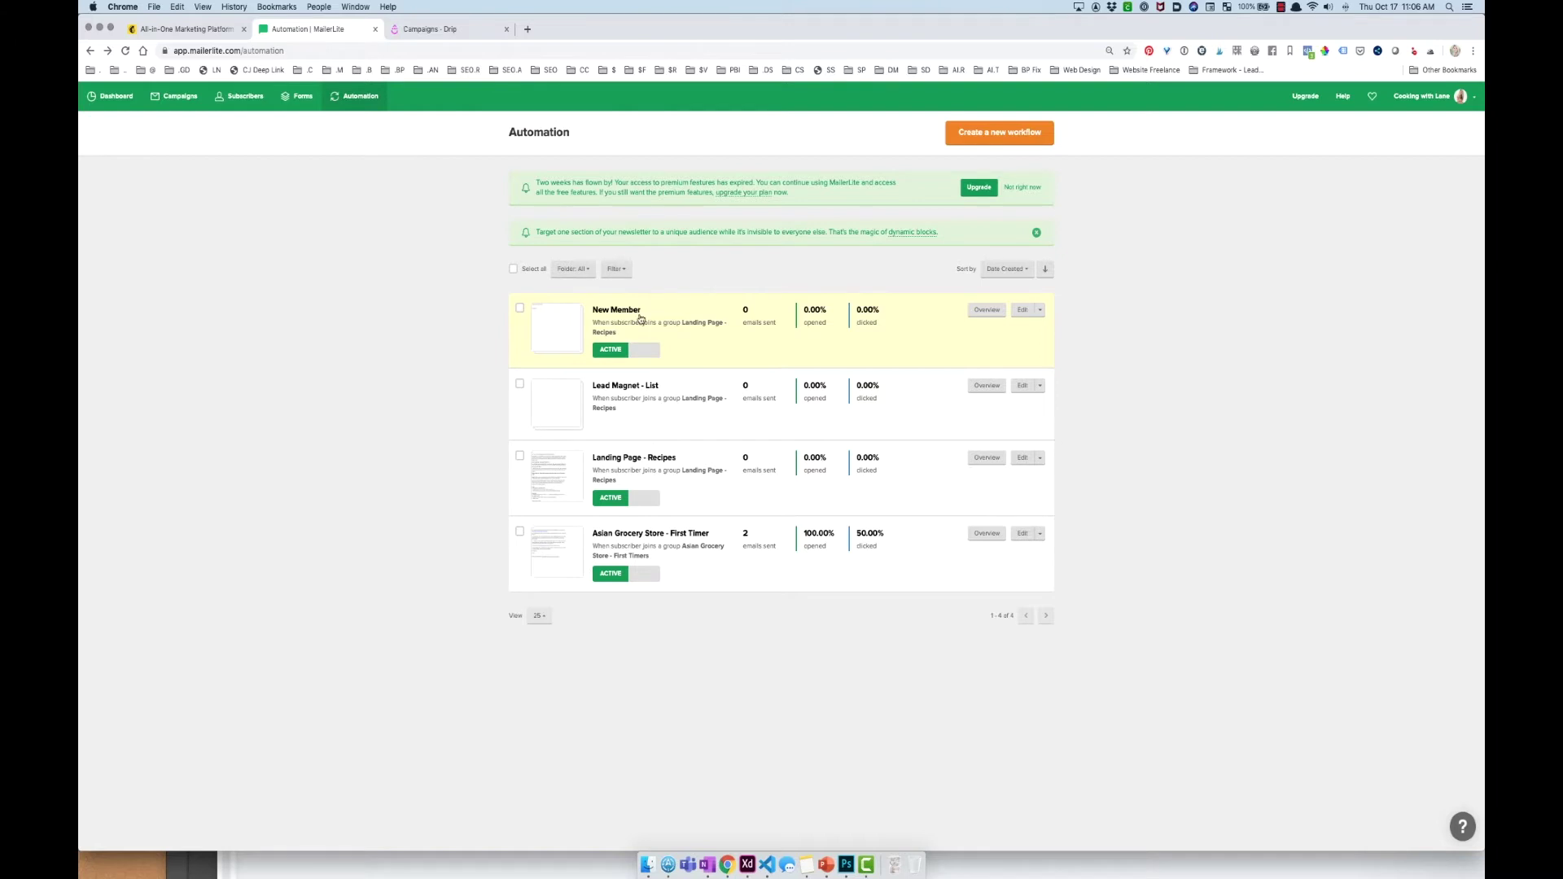
left_click(610, 310)
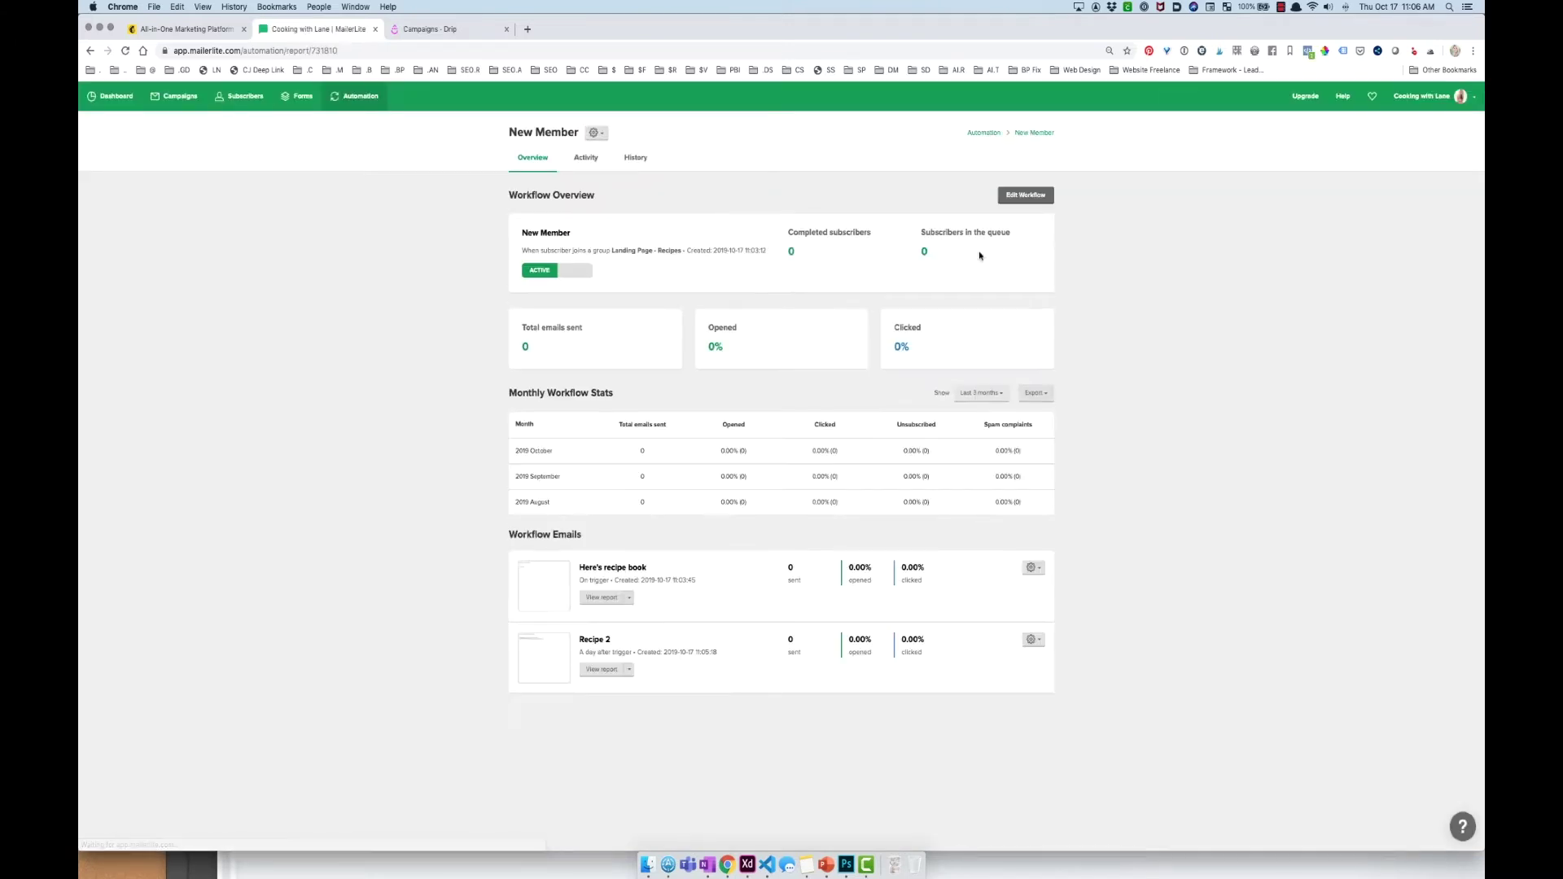
left_click(1016, 202)
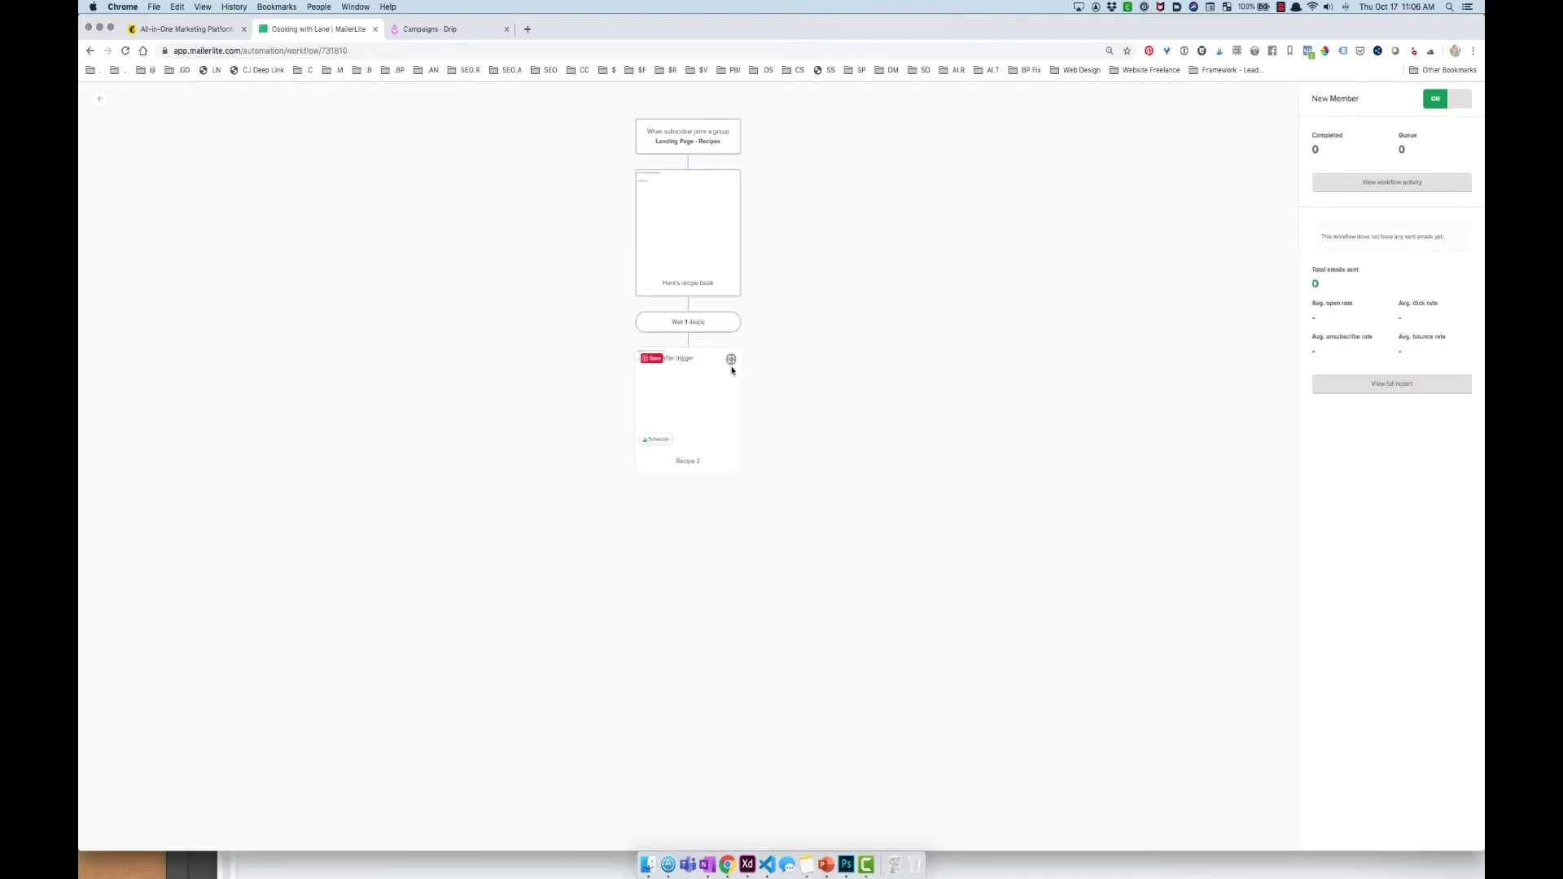
left_click(701, 239)
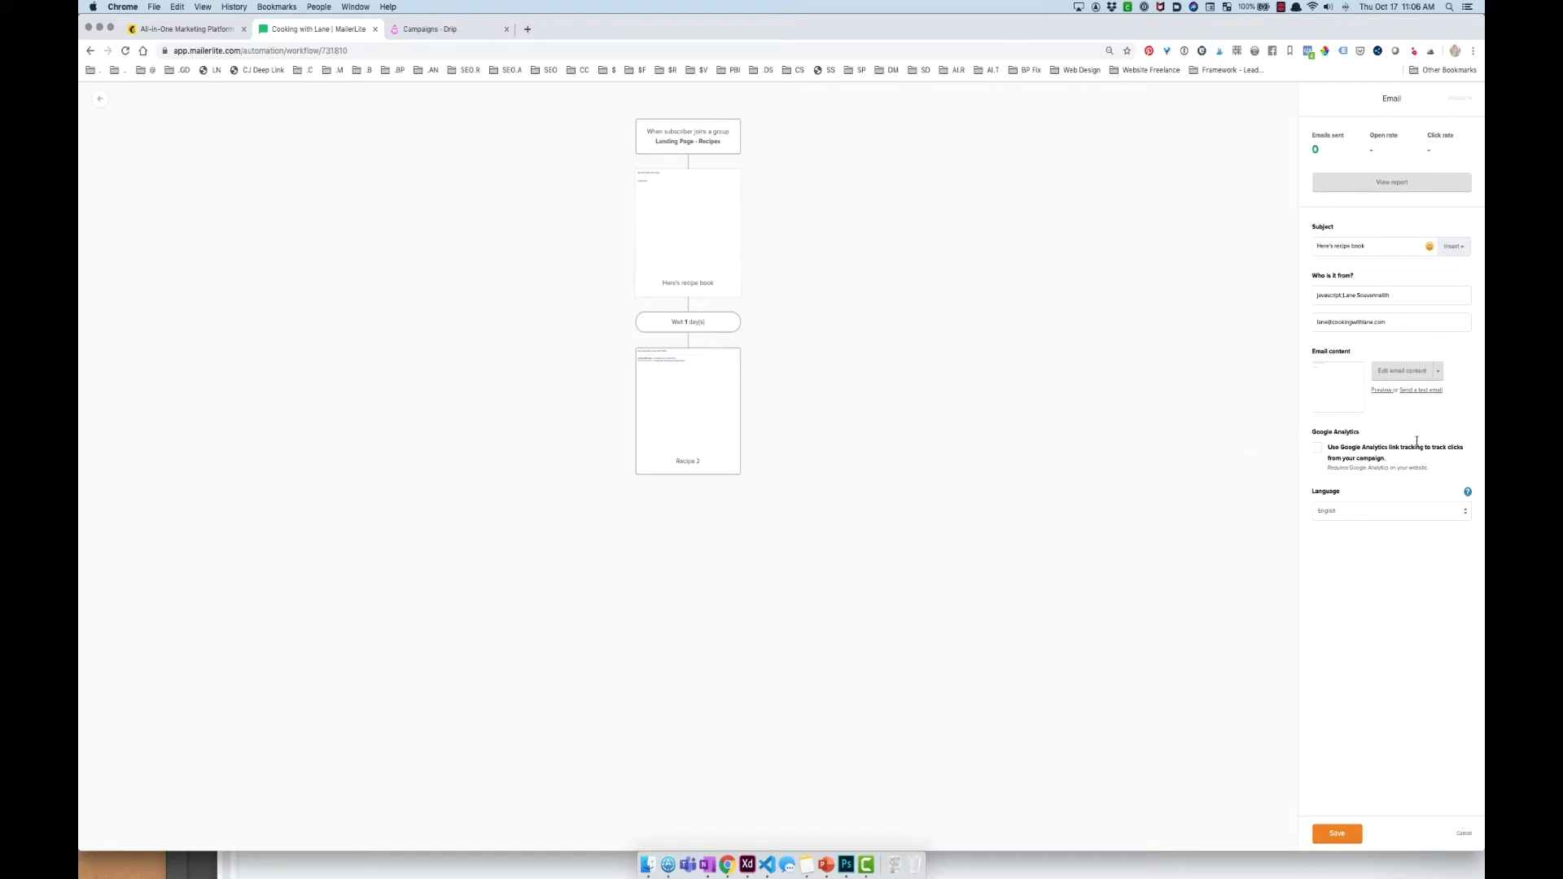
left_click(1396, 373)
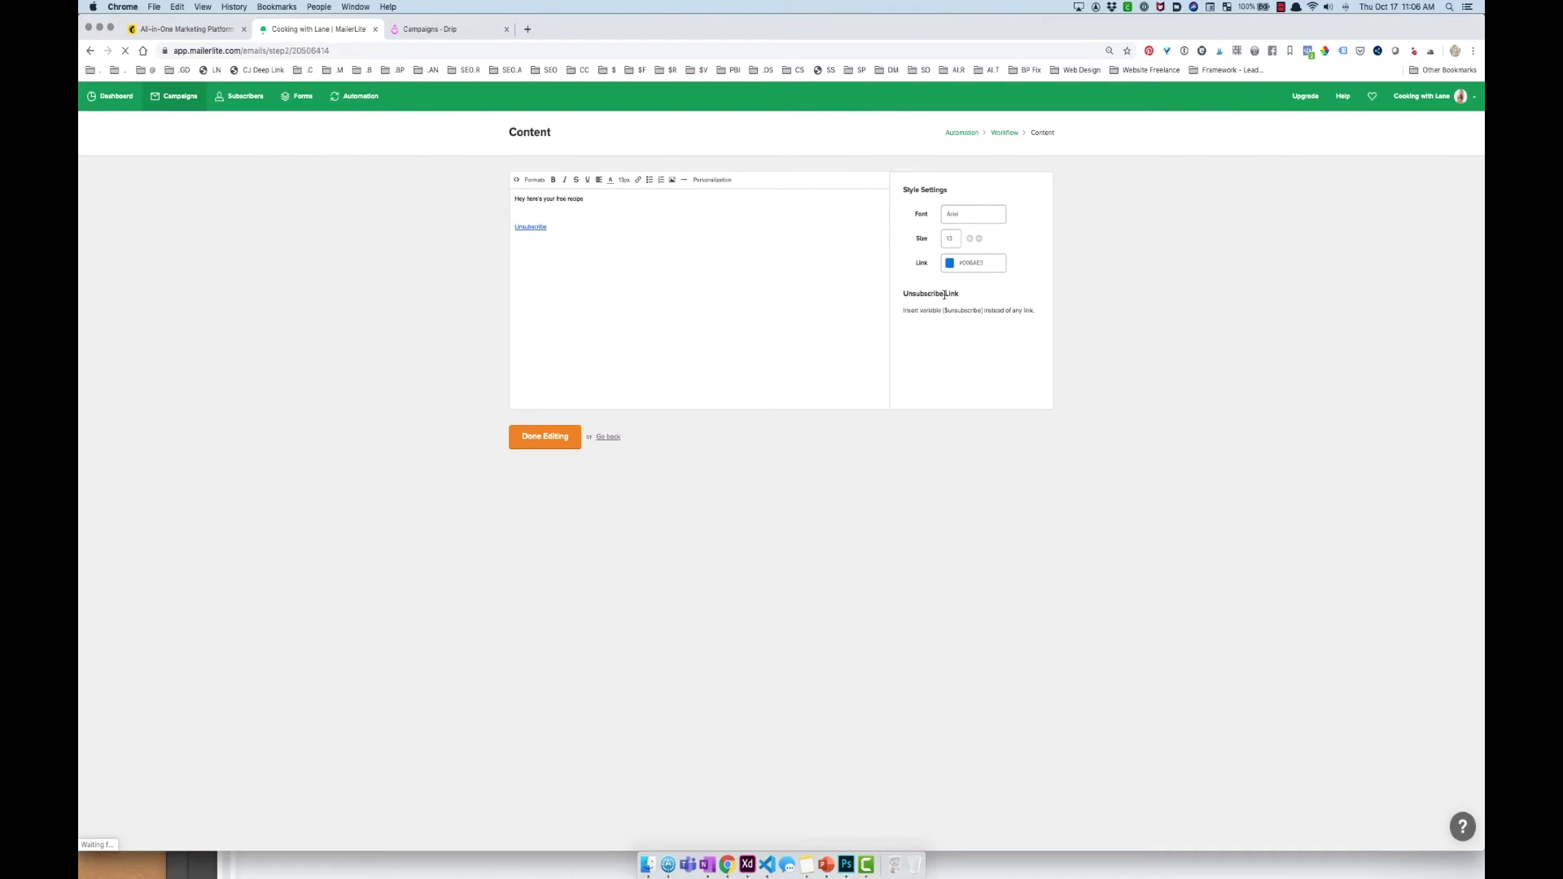
left_click(531, 226)
scroll(384, 233, "left", 5)
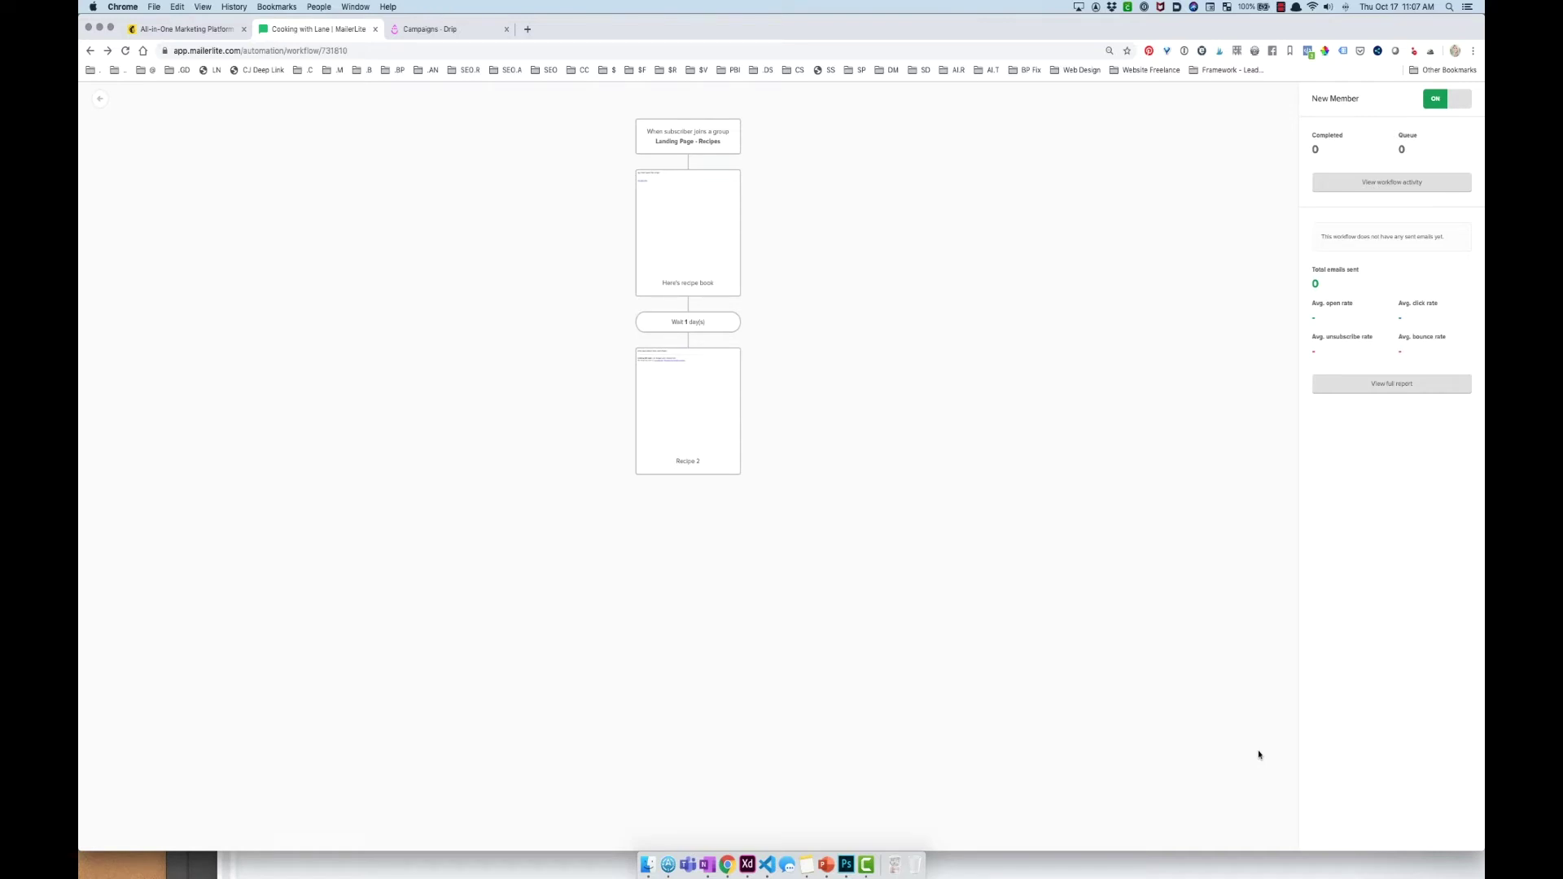
- Switch to the ConvertKit window, fit it to the screen, and start a new visual automation from scratch
key("super+grave")
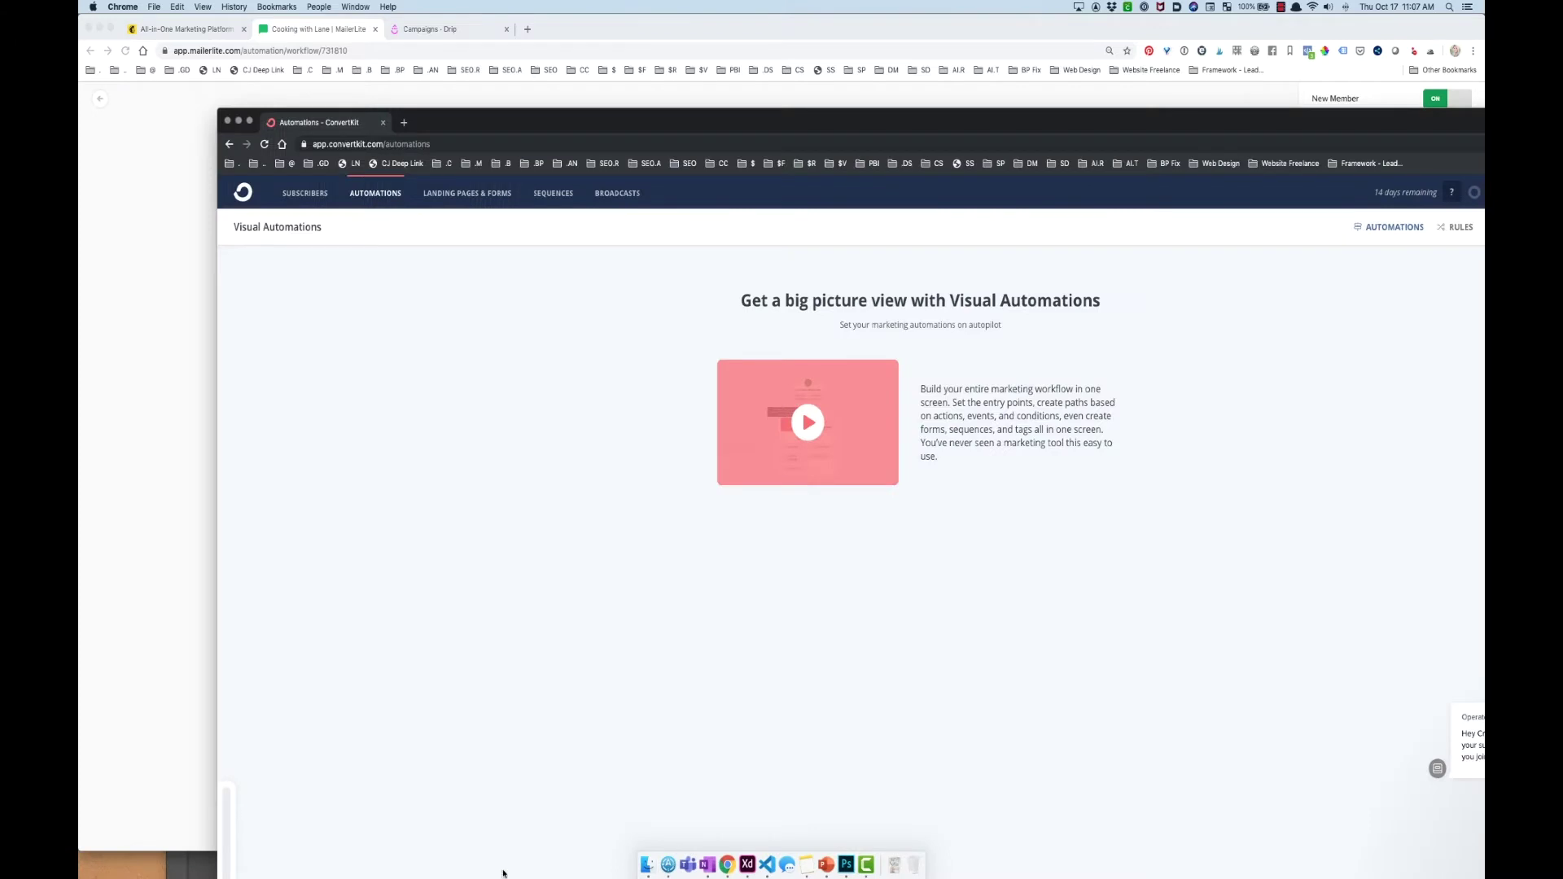
left_click_drag(557, 130, 364, 28)
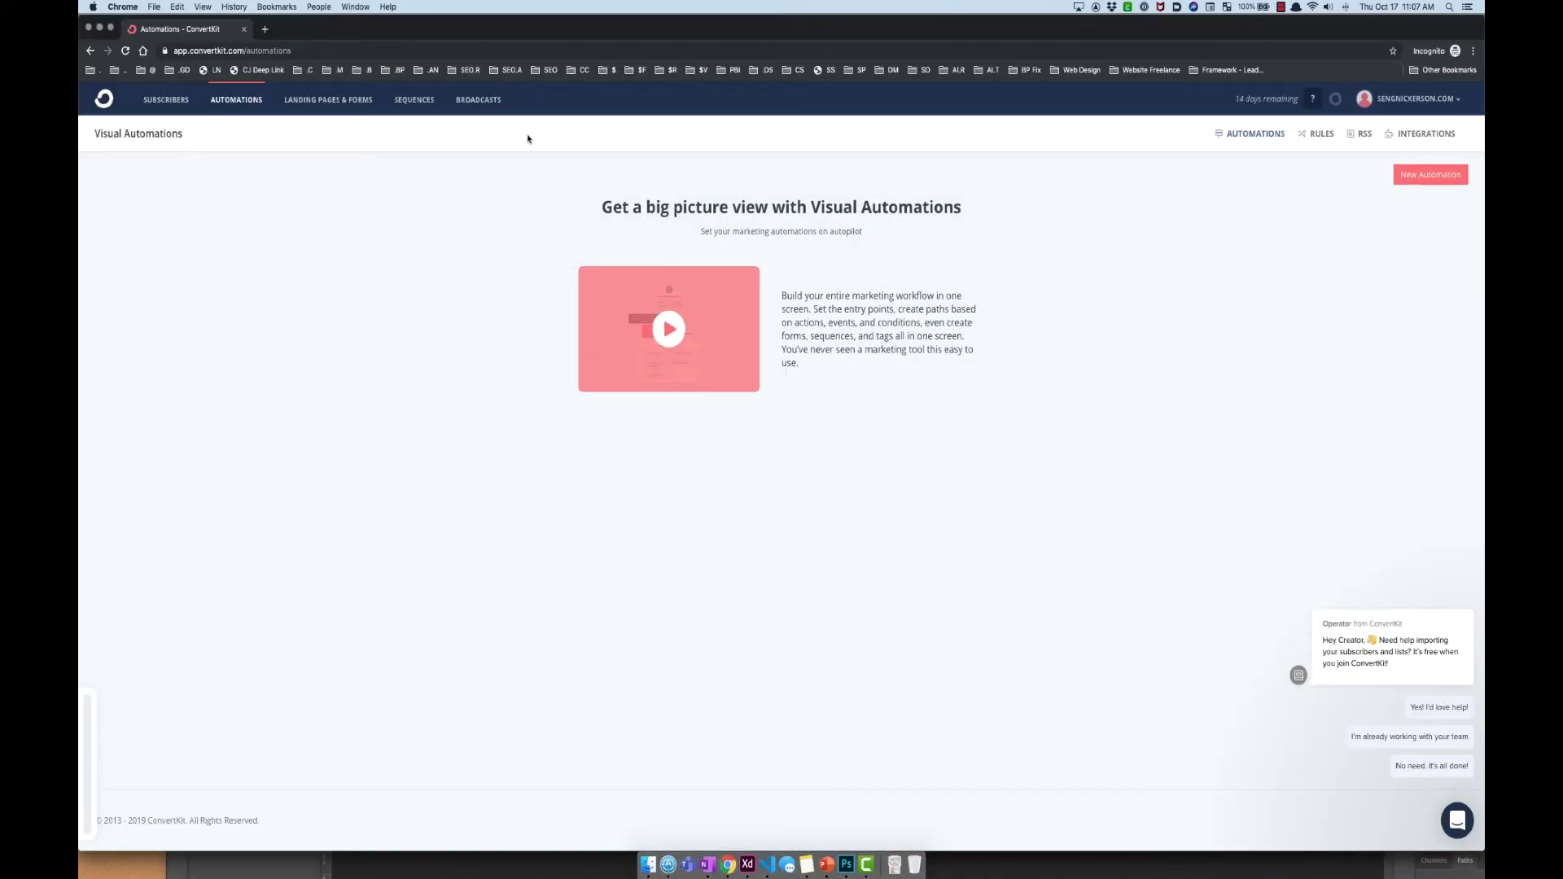
left_click(1247, 135)
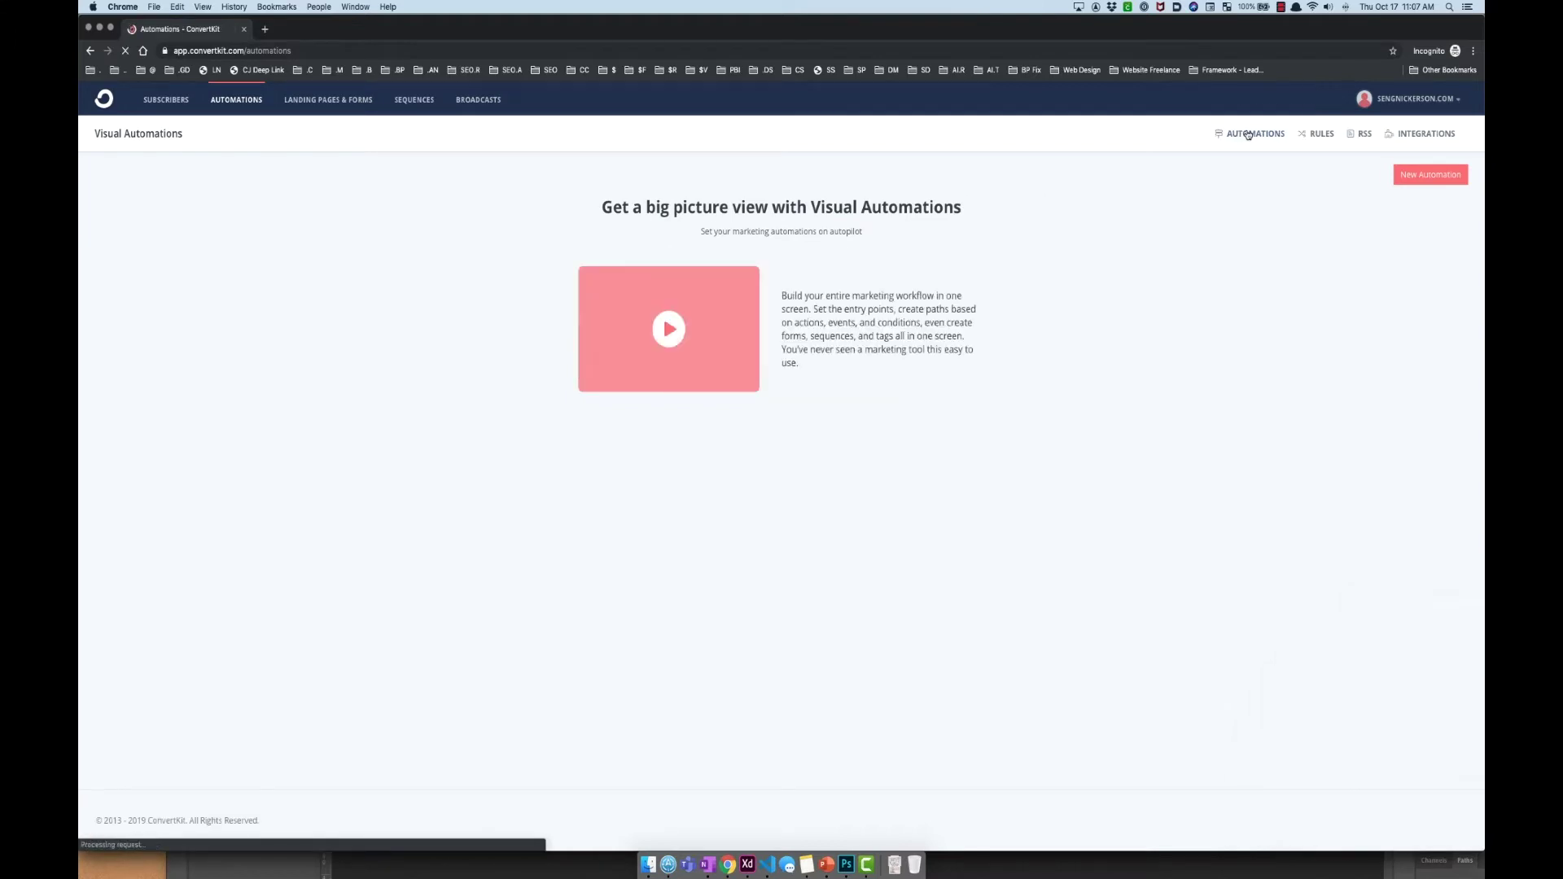
left_click(1414, 175)
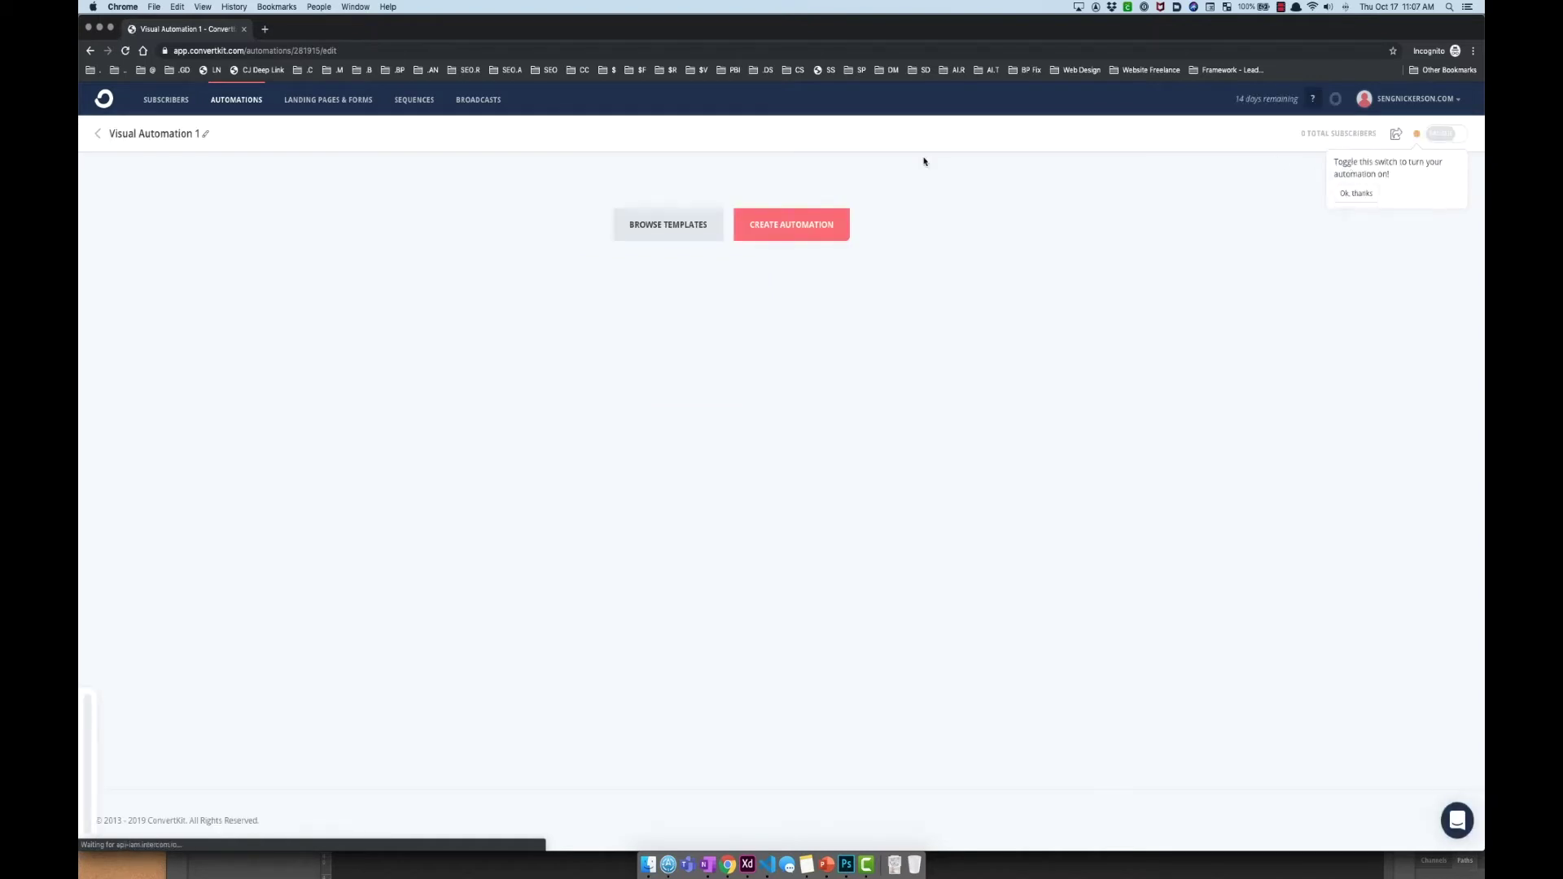
left_click(791, 224)
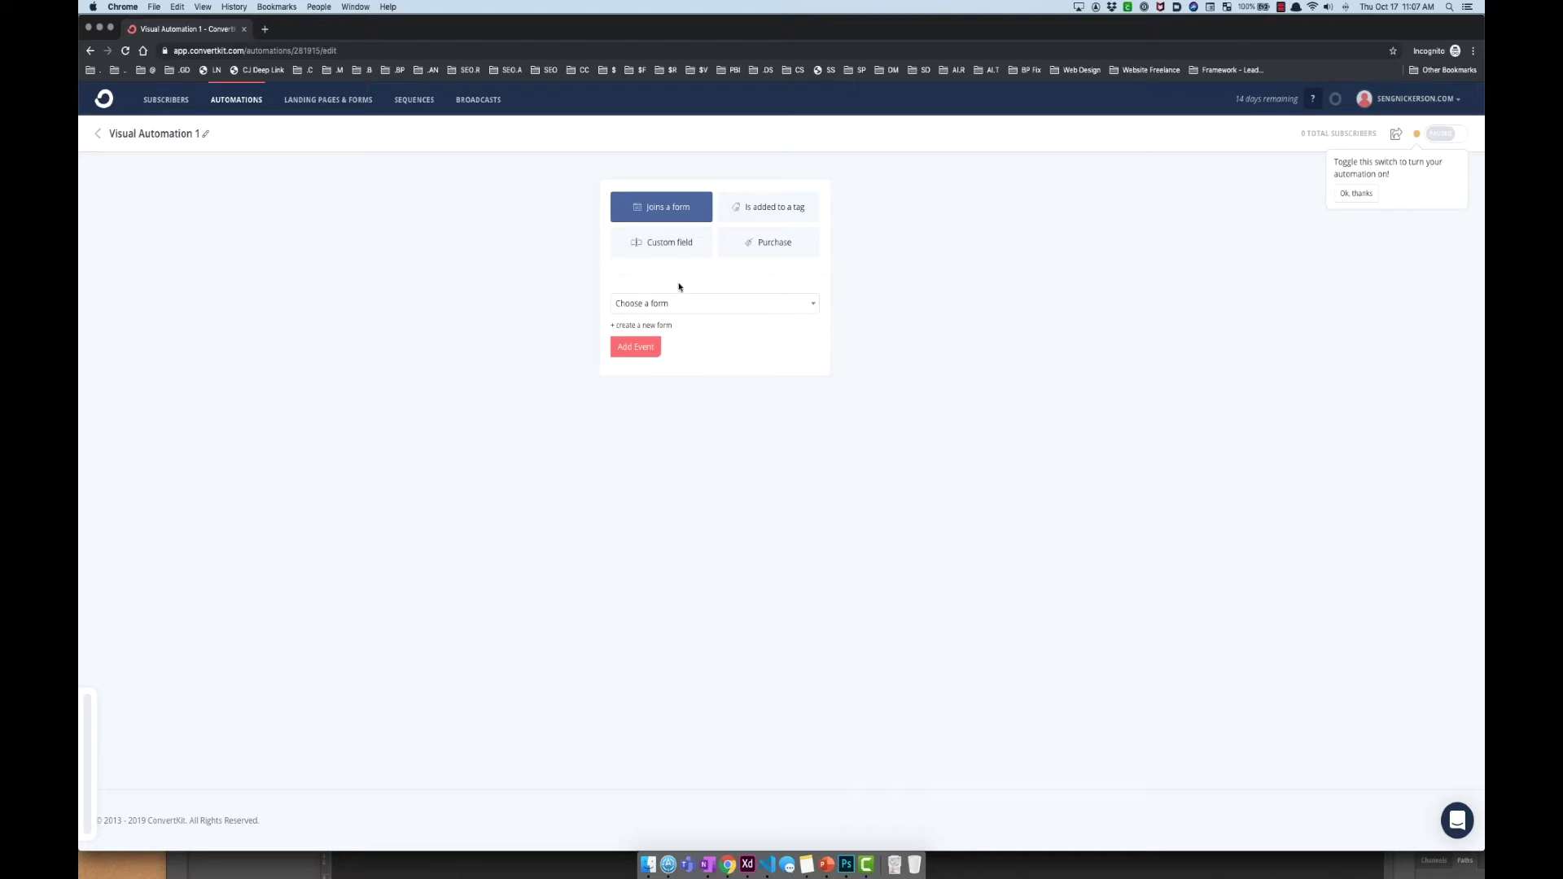
- Add a starting event for subscribers who are added to a tag, using a new tag named "Test TAg"
left_click(700, 306)
left_click(843, 281)
left_click(757, 217)
left_click(749, 307)
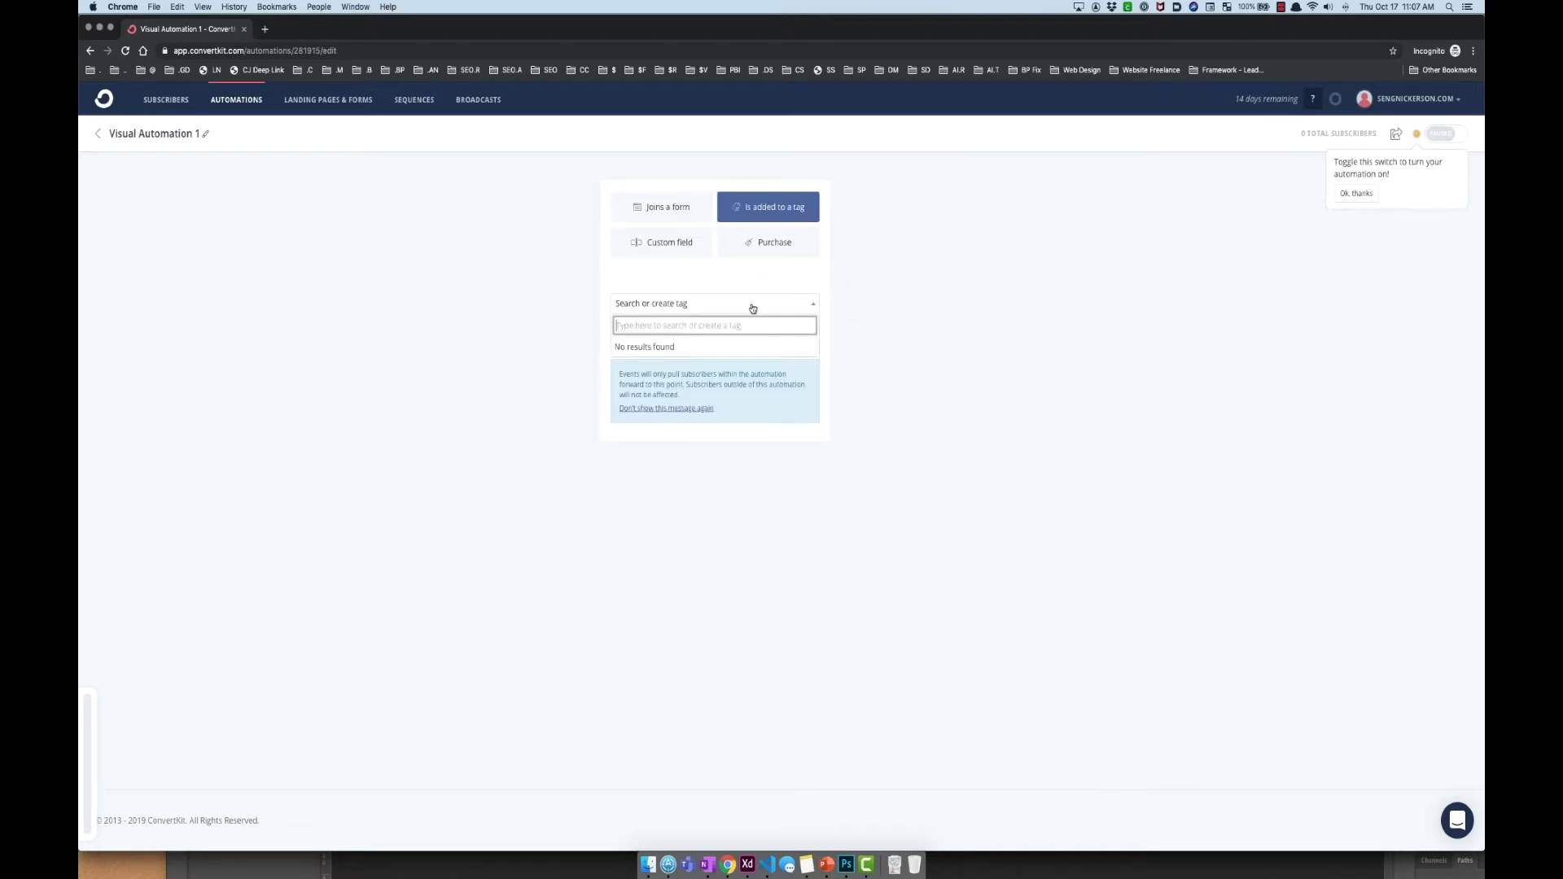
type("Test TAg")
key("Return")
left_click(643, 337)
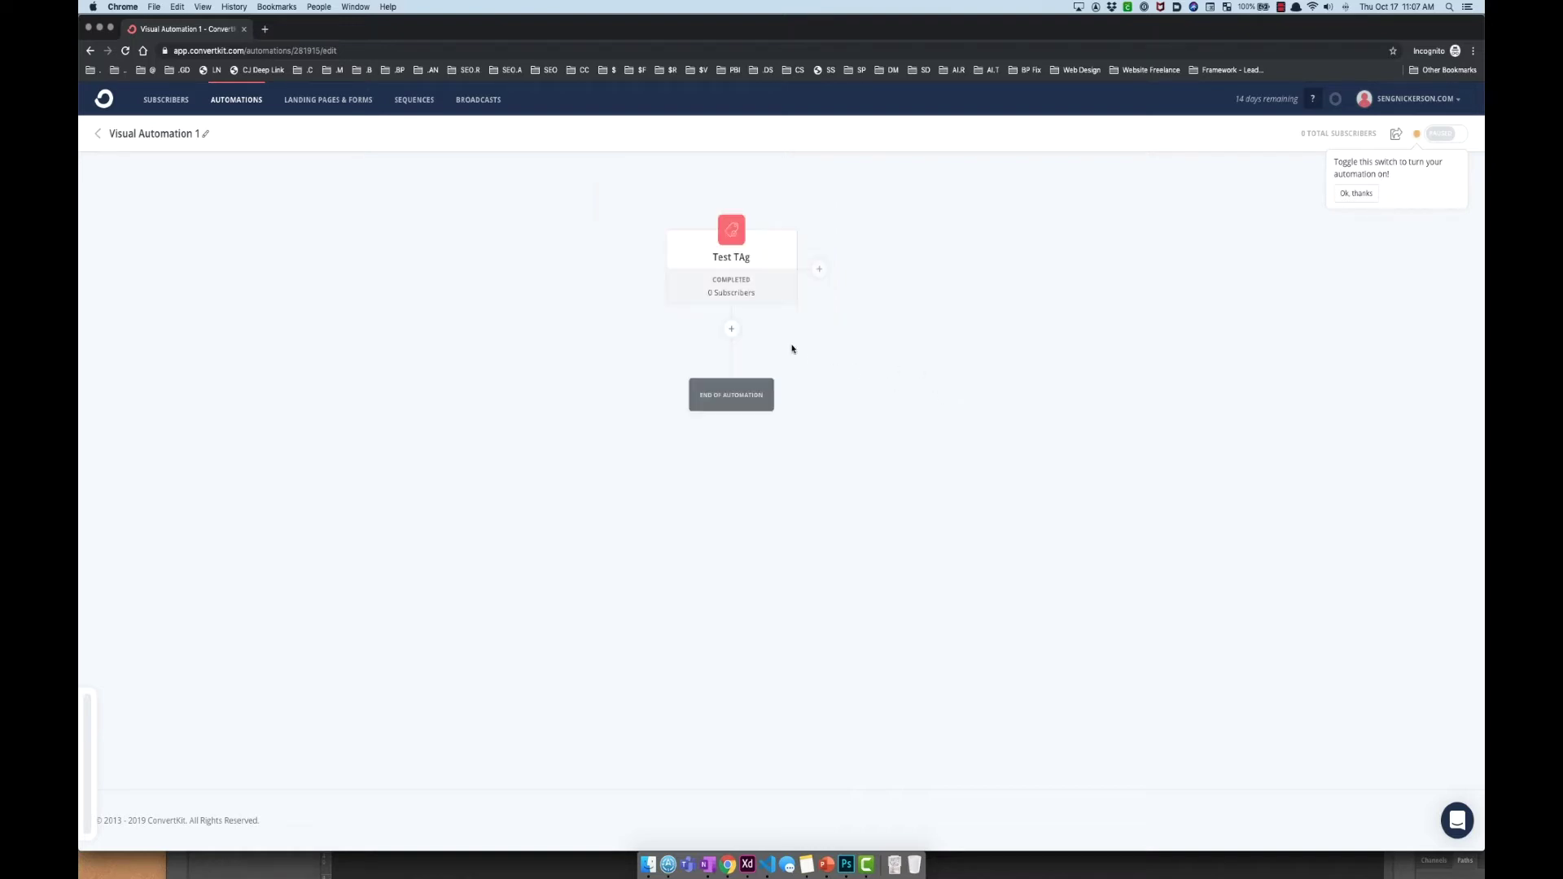
- Add an action below the tag event that adds subscribers to a new email sequence named "Email Sequence Test"
left_click(730, 329)
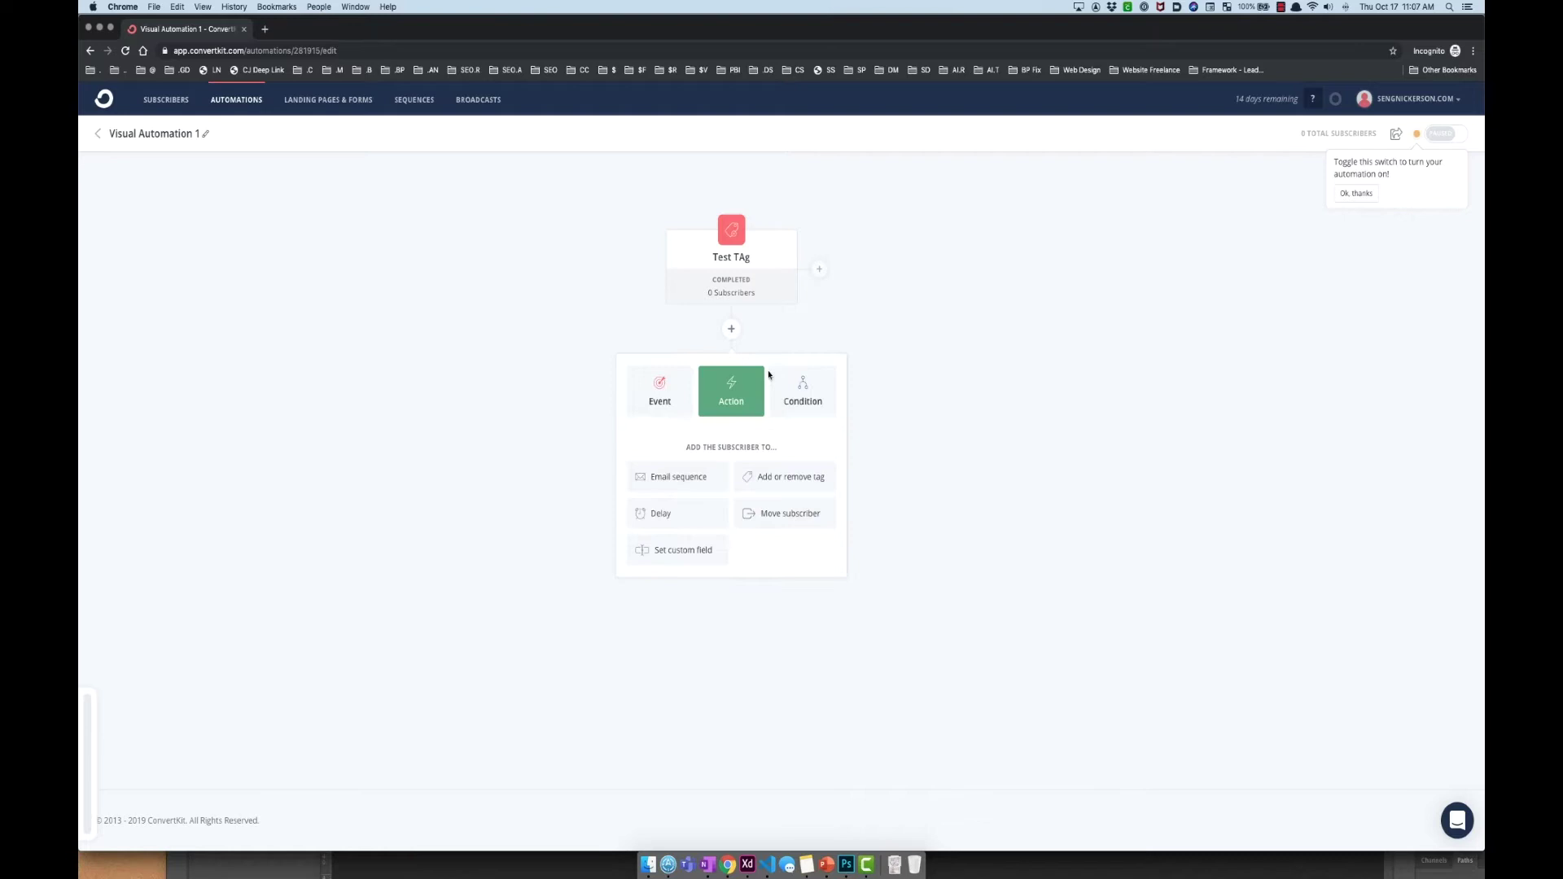
left_click(718, 479)
left_click(752, 480)
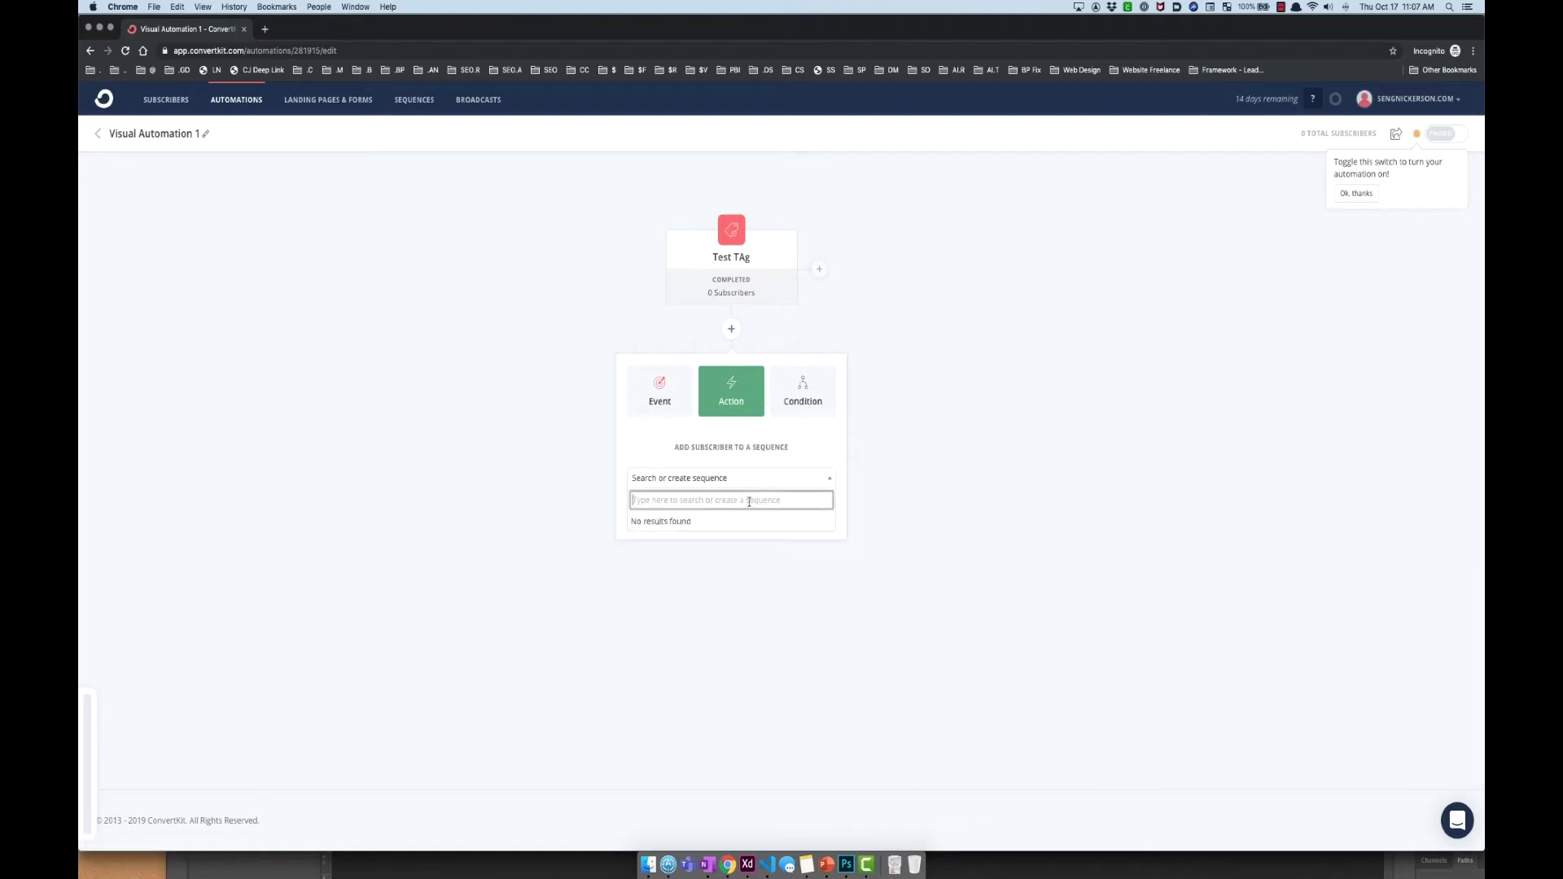
type("Ema")
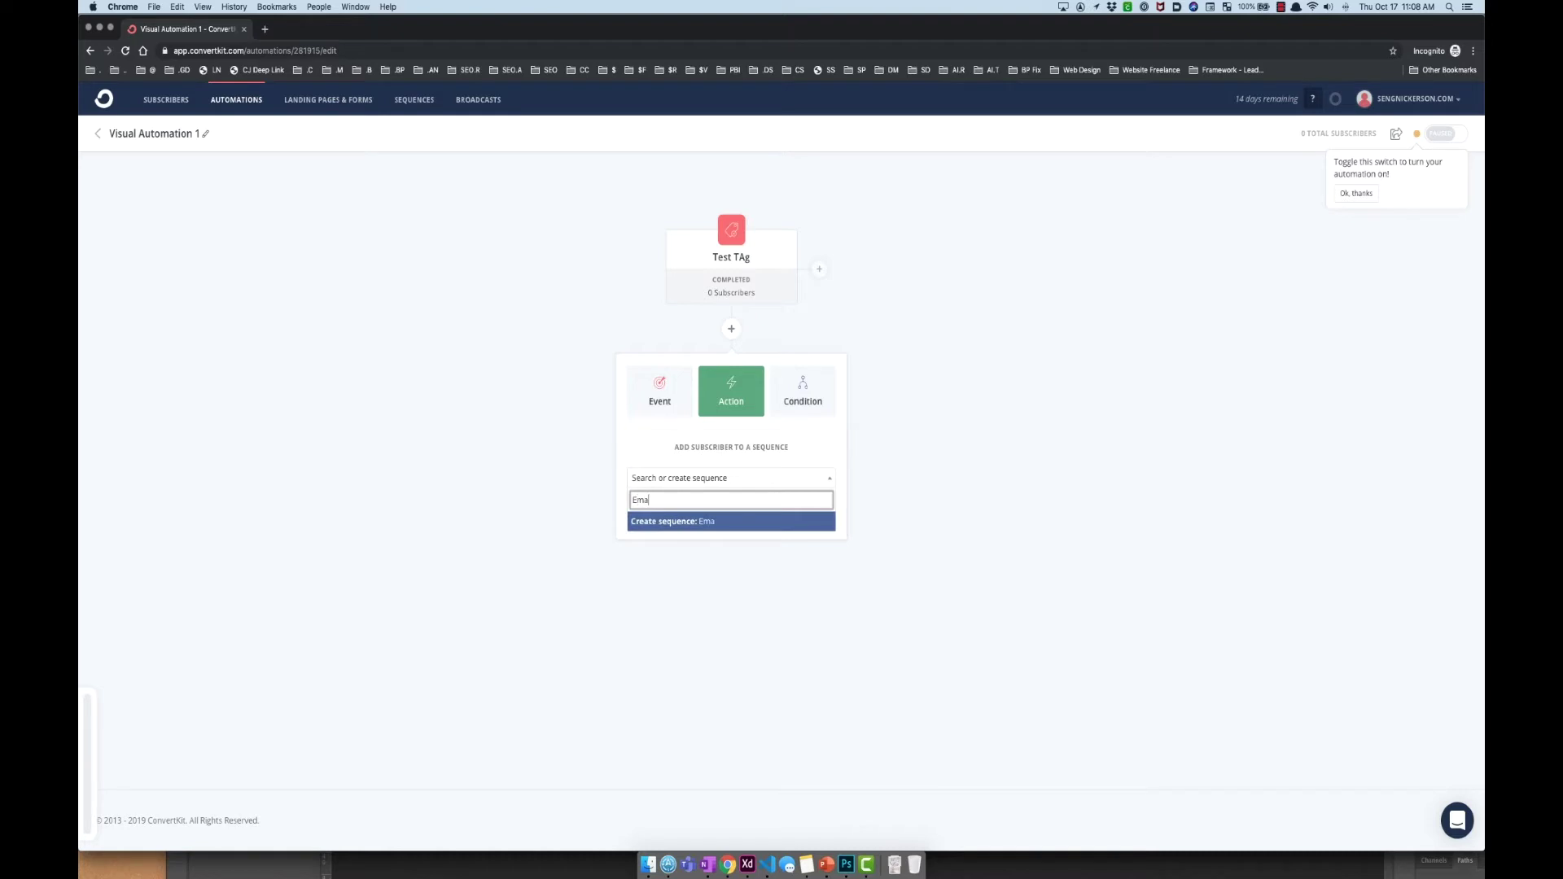
type("il Sequence Test")
left_click(737, 521)
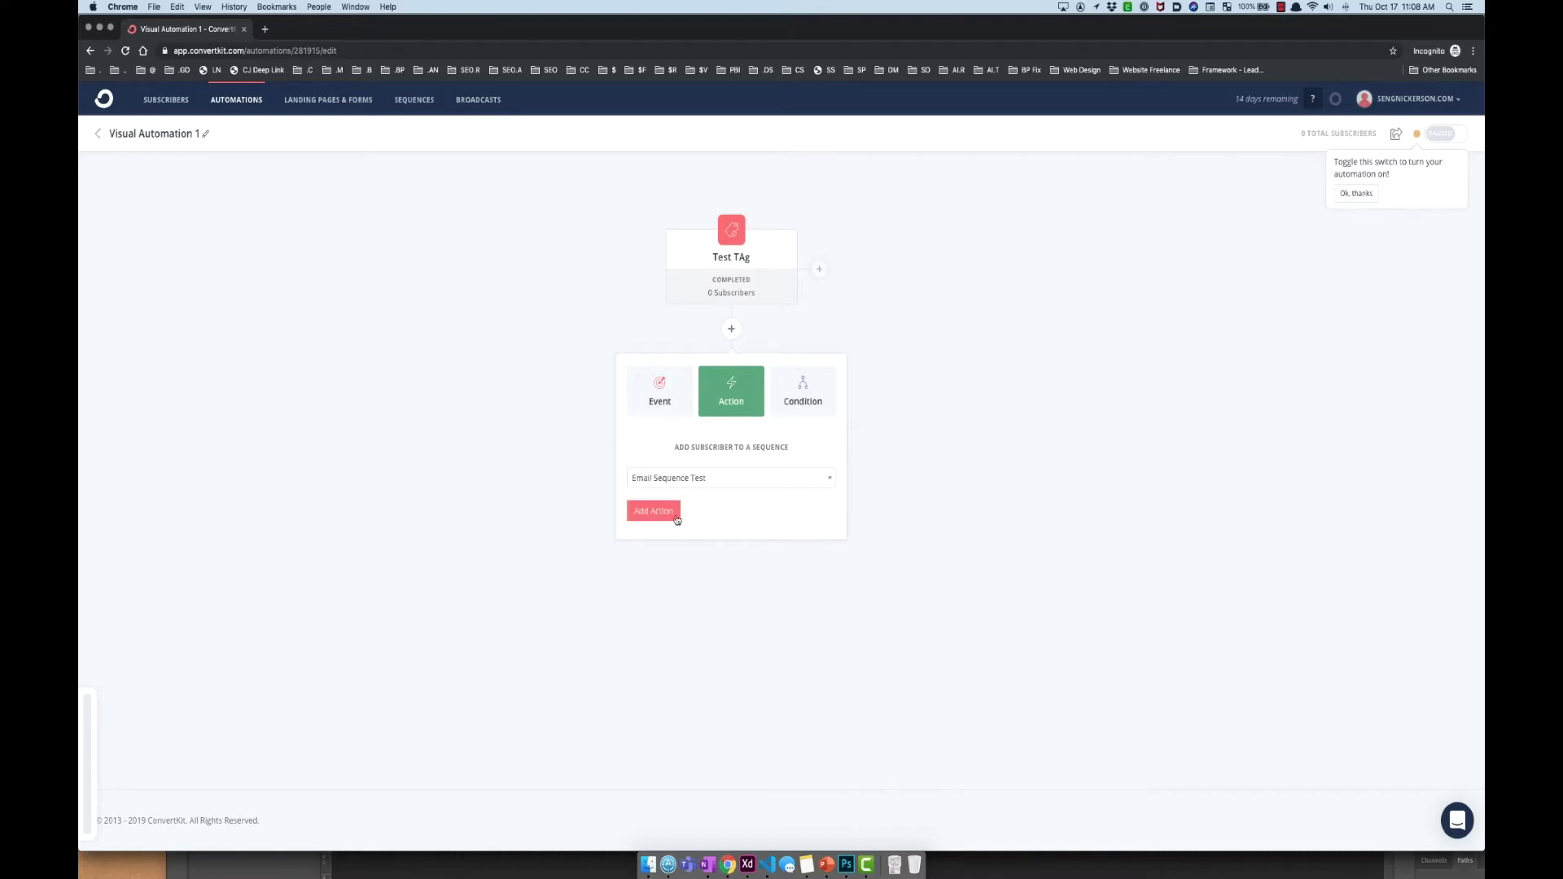
left_click(660, 512)
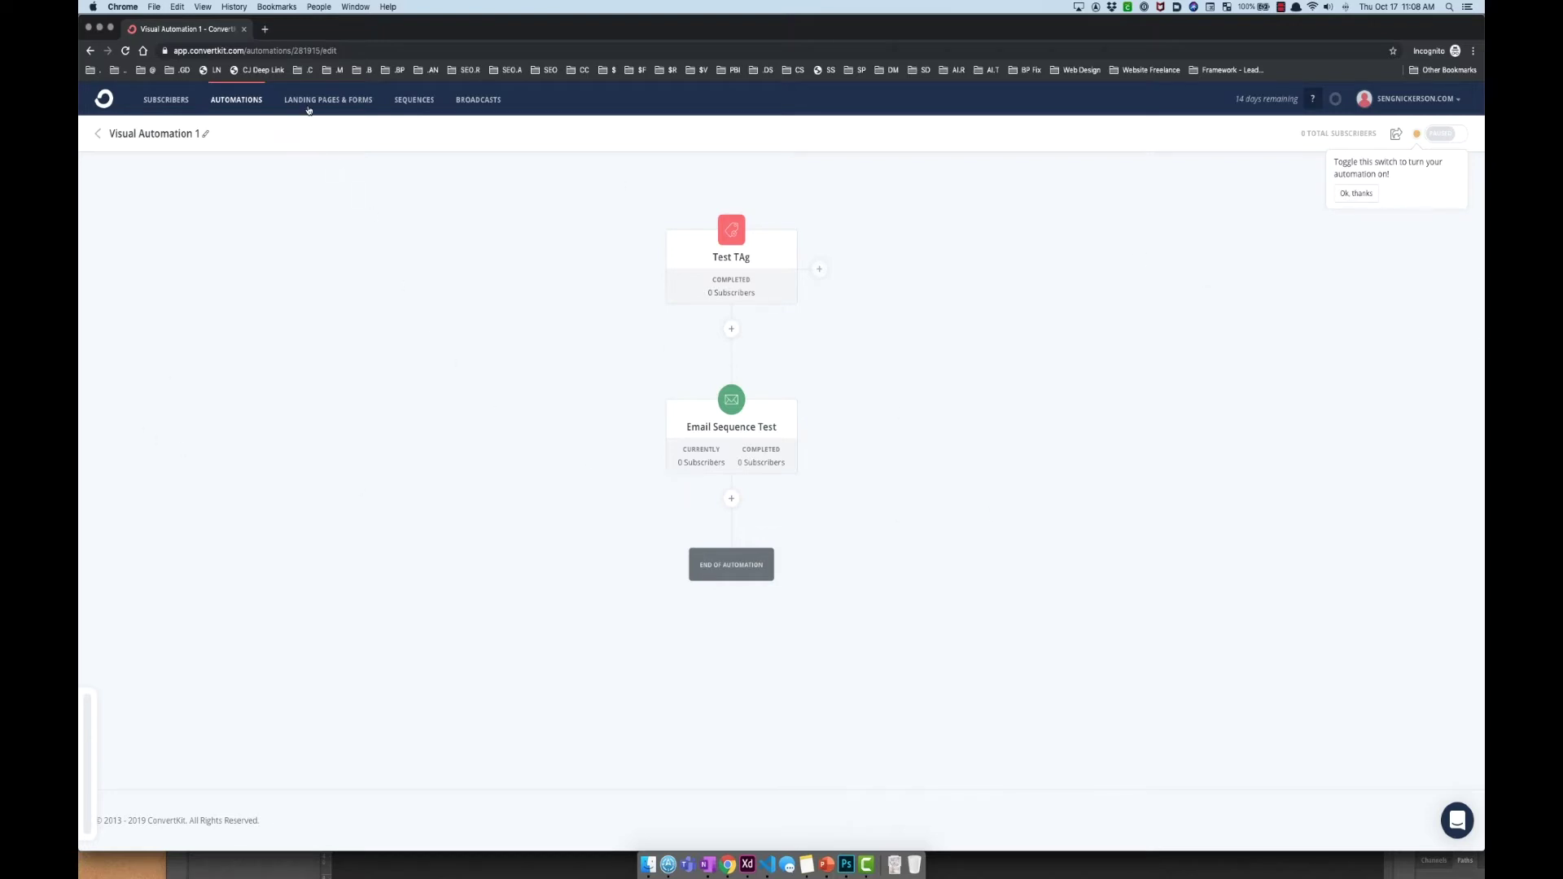
- Open the Email Sequence Test sequence and add three more emails to it
left_click(396, 102)
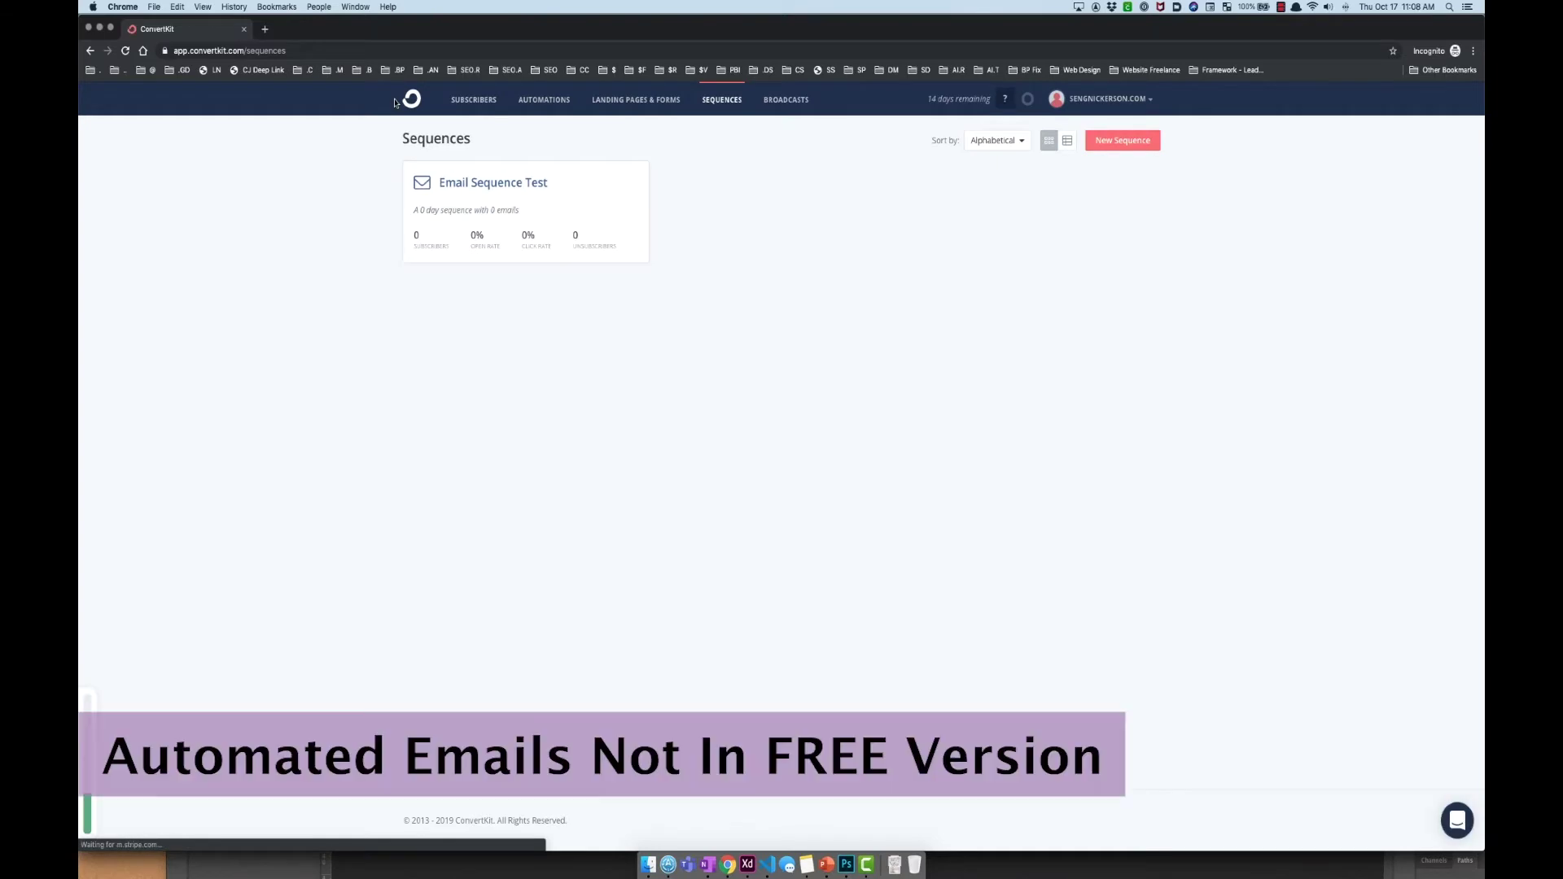
left_click(538, 181)
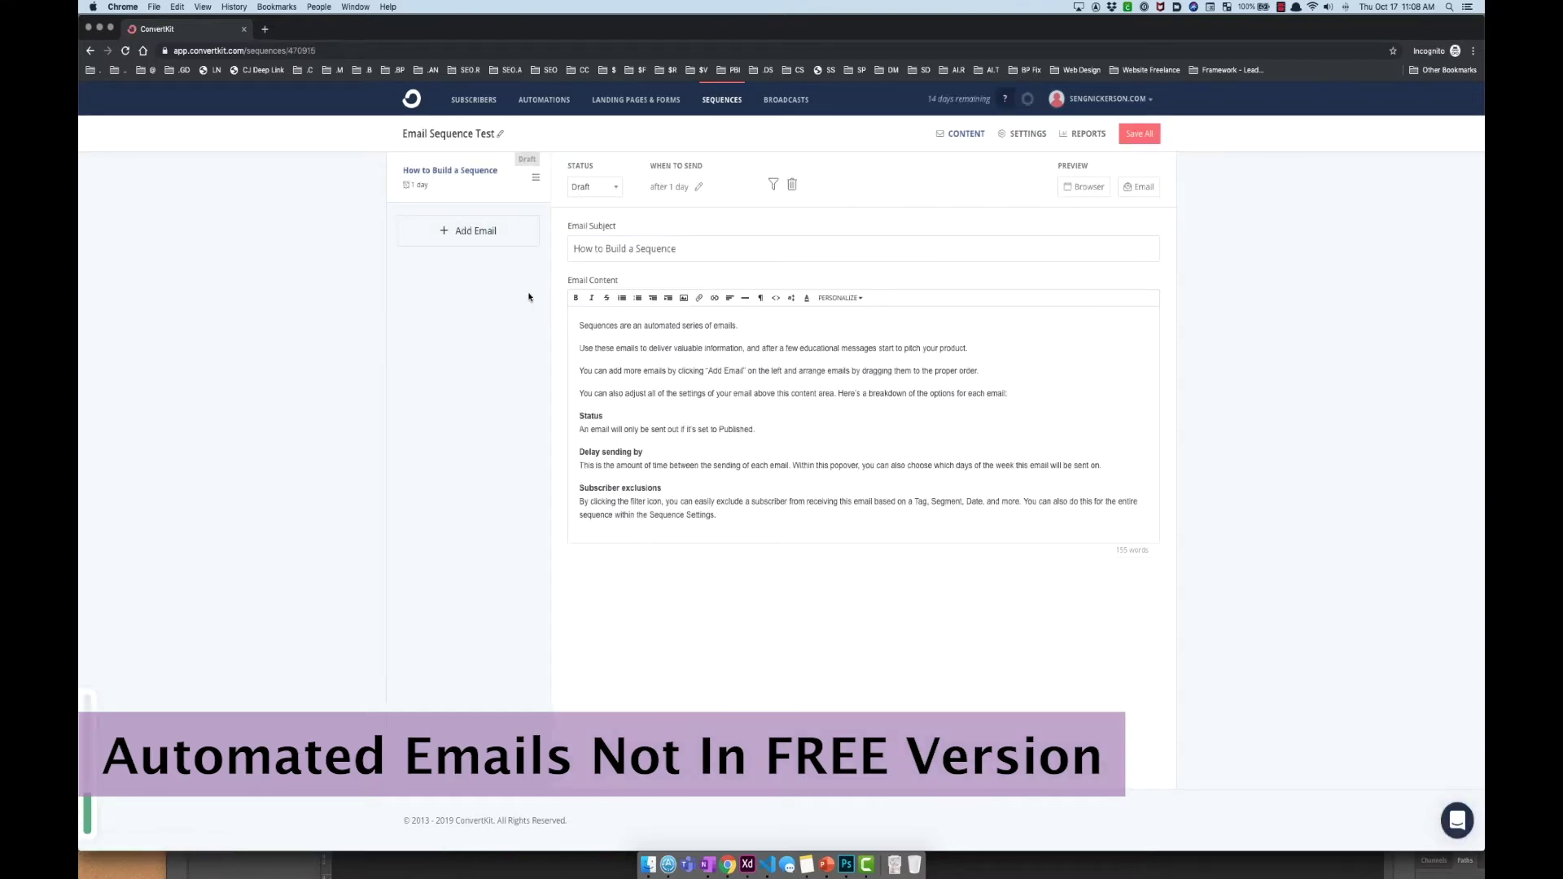
left_click(475, 231)
left_click(485, 281)
left_click(487, 332)
- Look through the draft emails in the sequence and check the send delay and weekday options of the last one
left_click(470, 185)
left_click(453, 268)
left_click(454, 226)
left_click(460, 187)
left_click(469, 244)
left_click(472, 330)
left_click(698, 187)
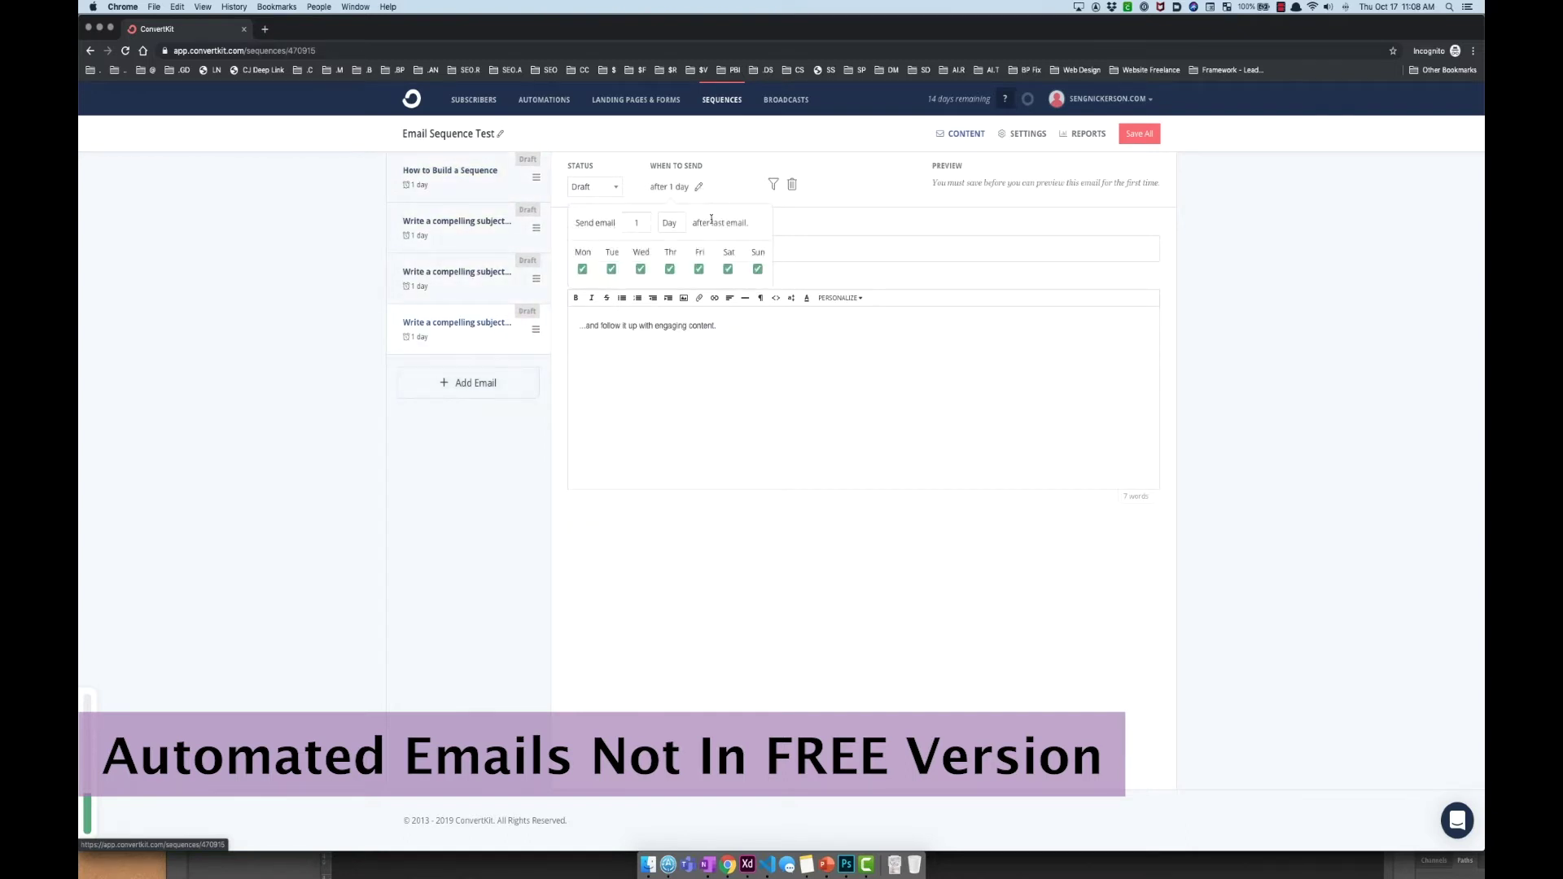
left_click(722, 208)
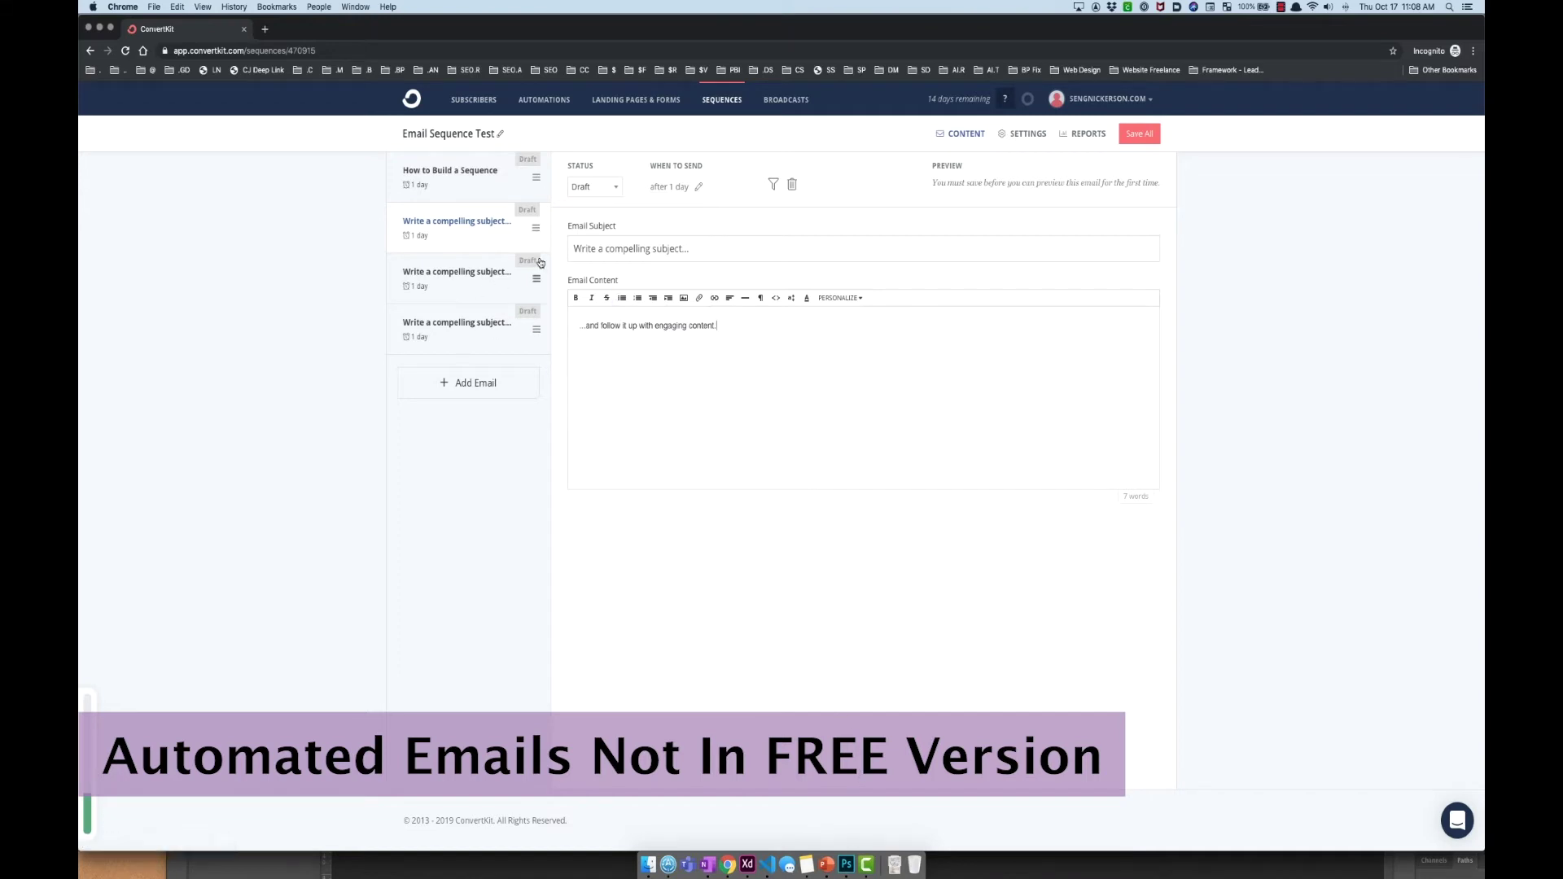
left_click(489, 324)
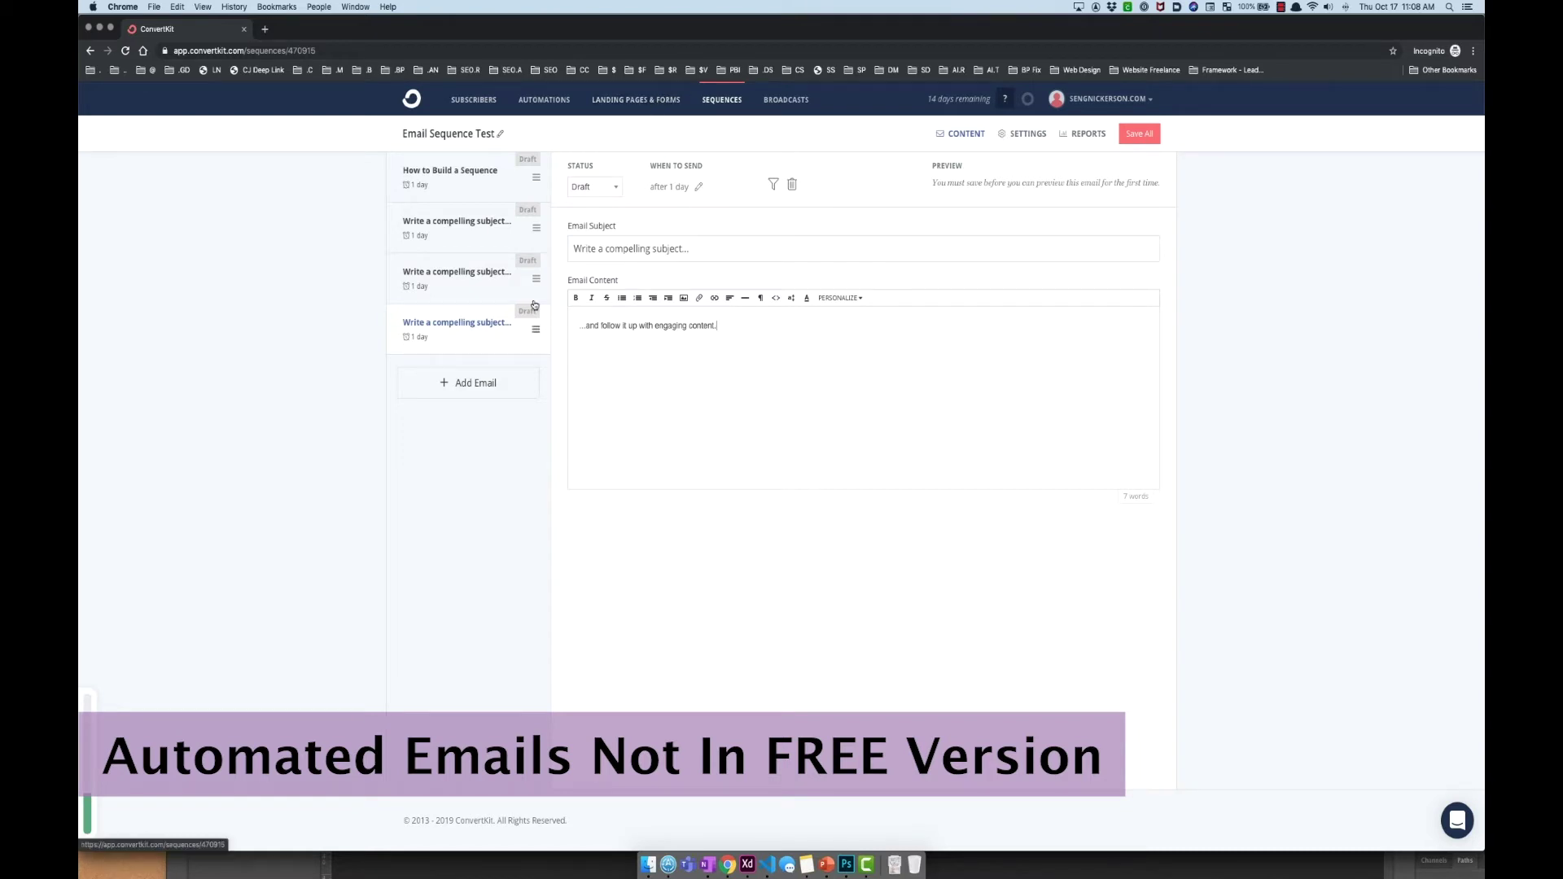
- Save all emails in the sequence and open the sequence's reports
left_click(1139, 136)
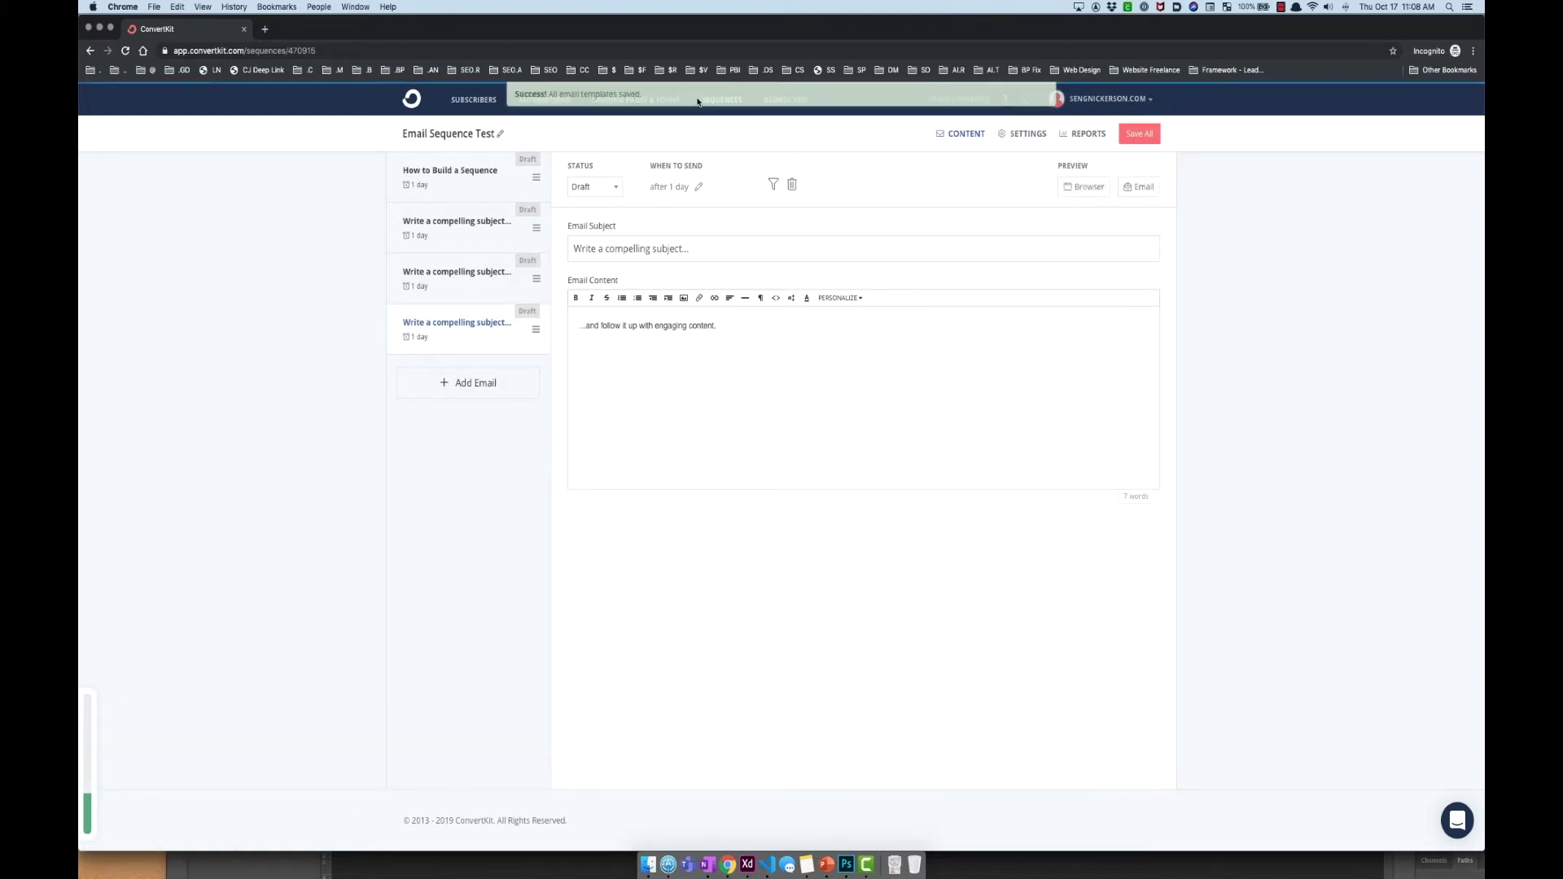
left_click(1073, 137)
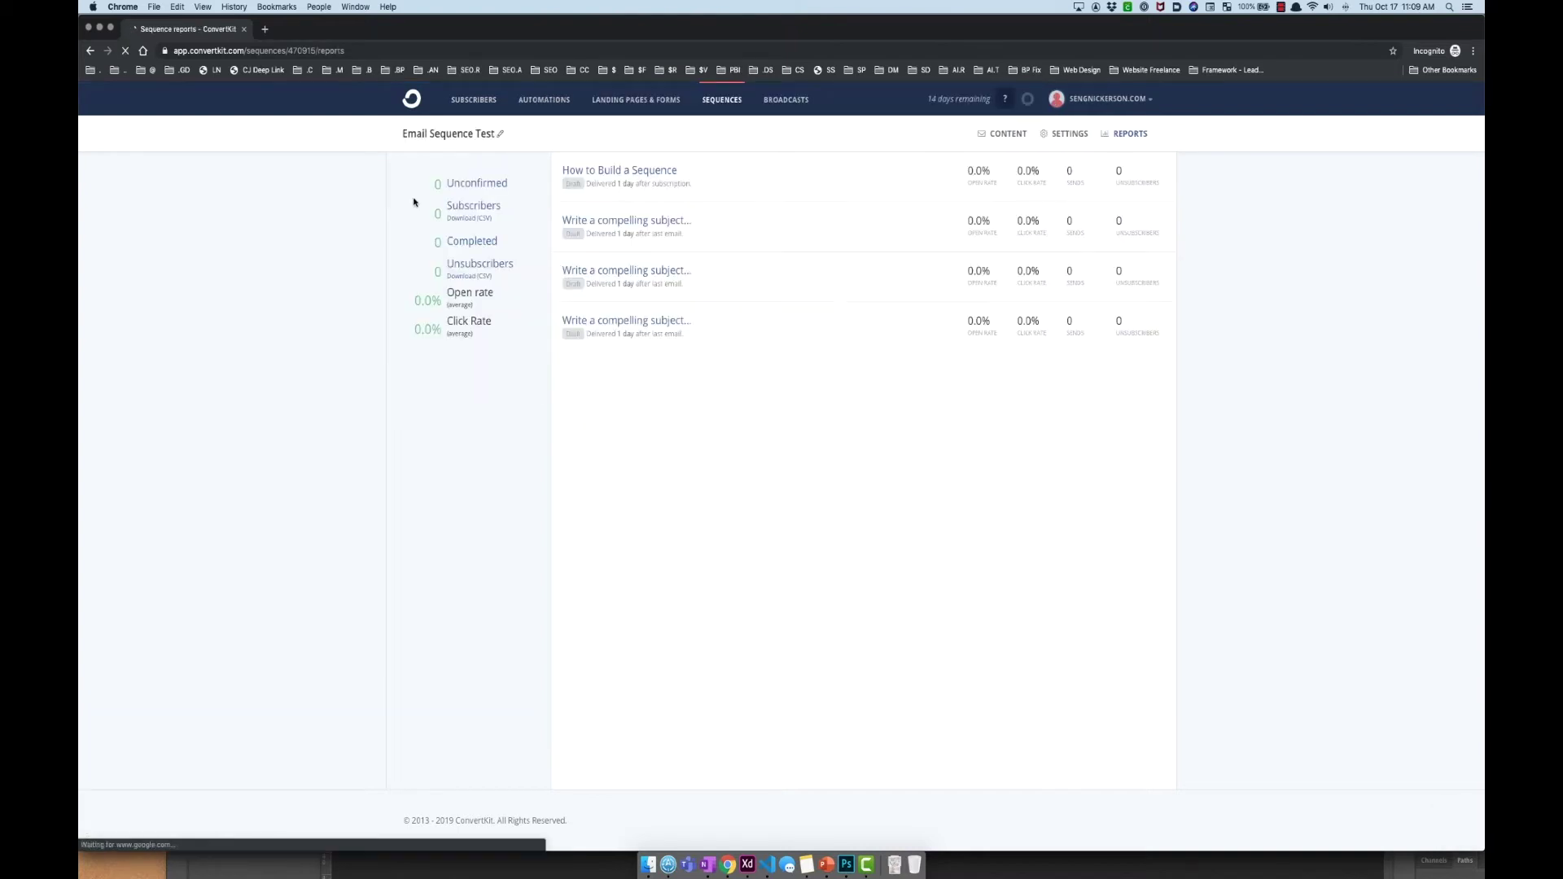
left_click(734, 184)
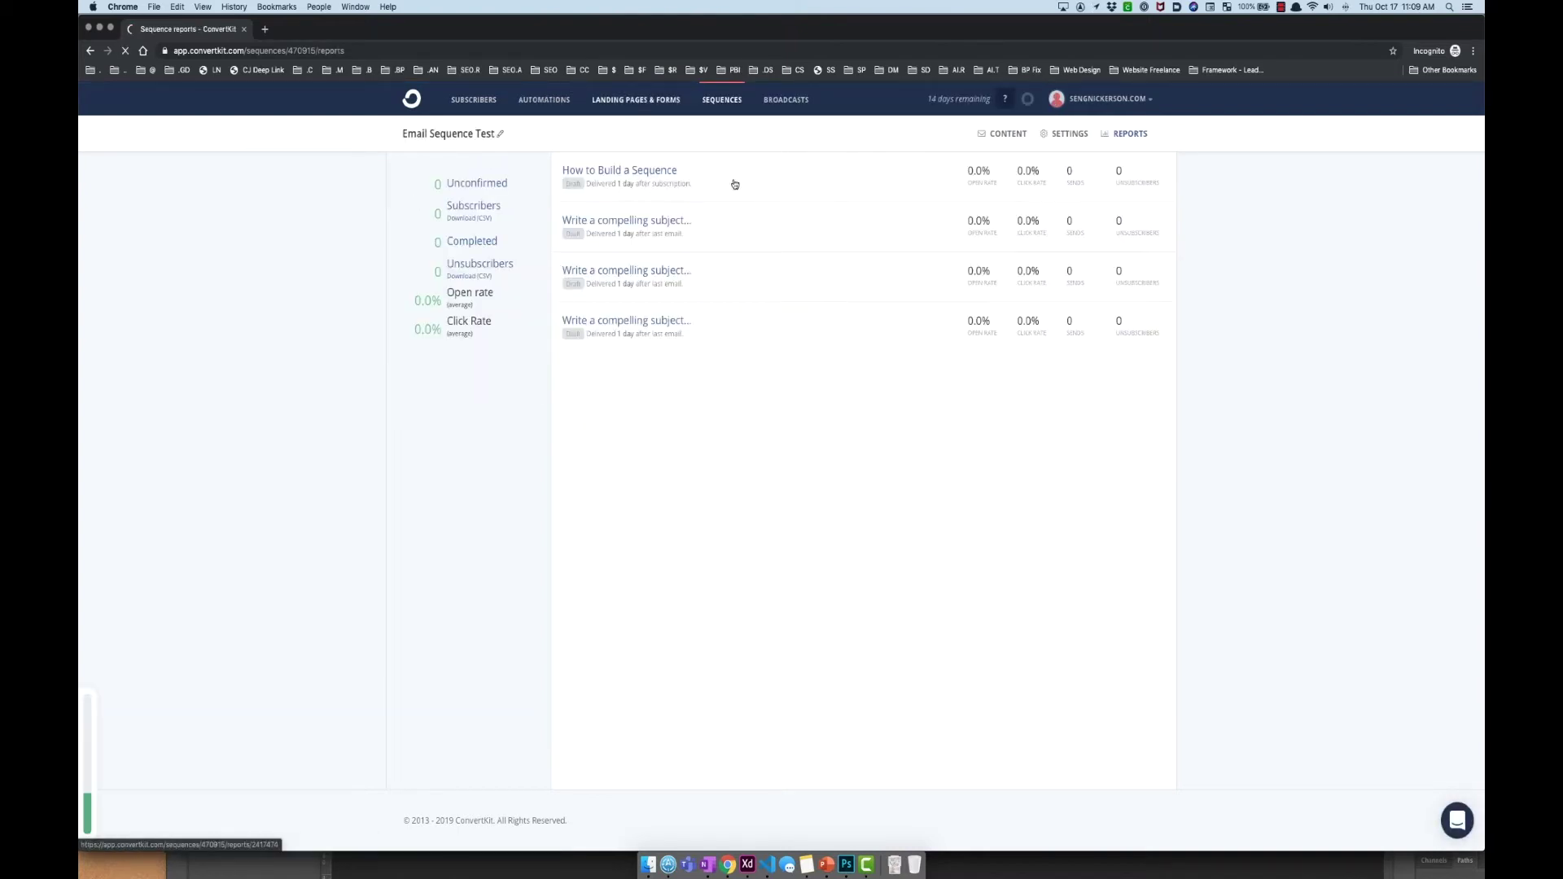
- Create a new form in the Inline format with the single-row template holding name, email and subscribe fields
left_click(651, 100)
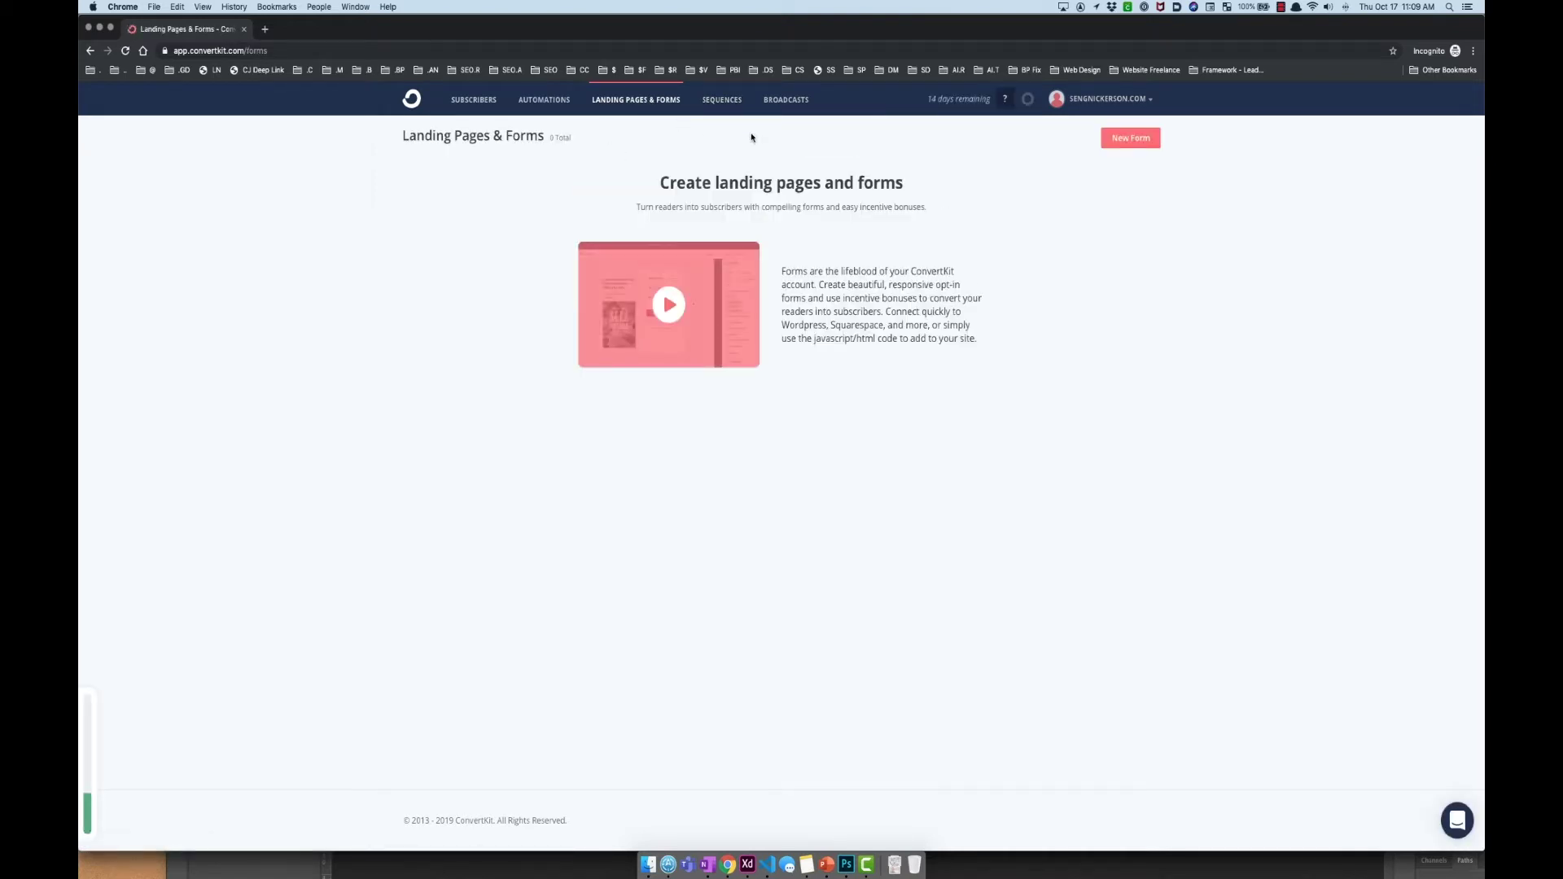
left_click(1131, 139)
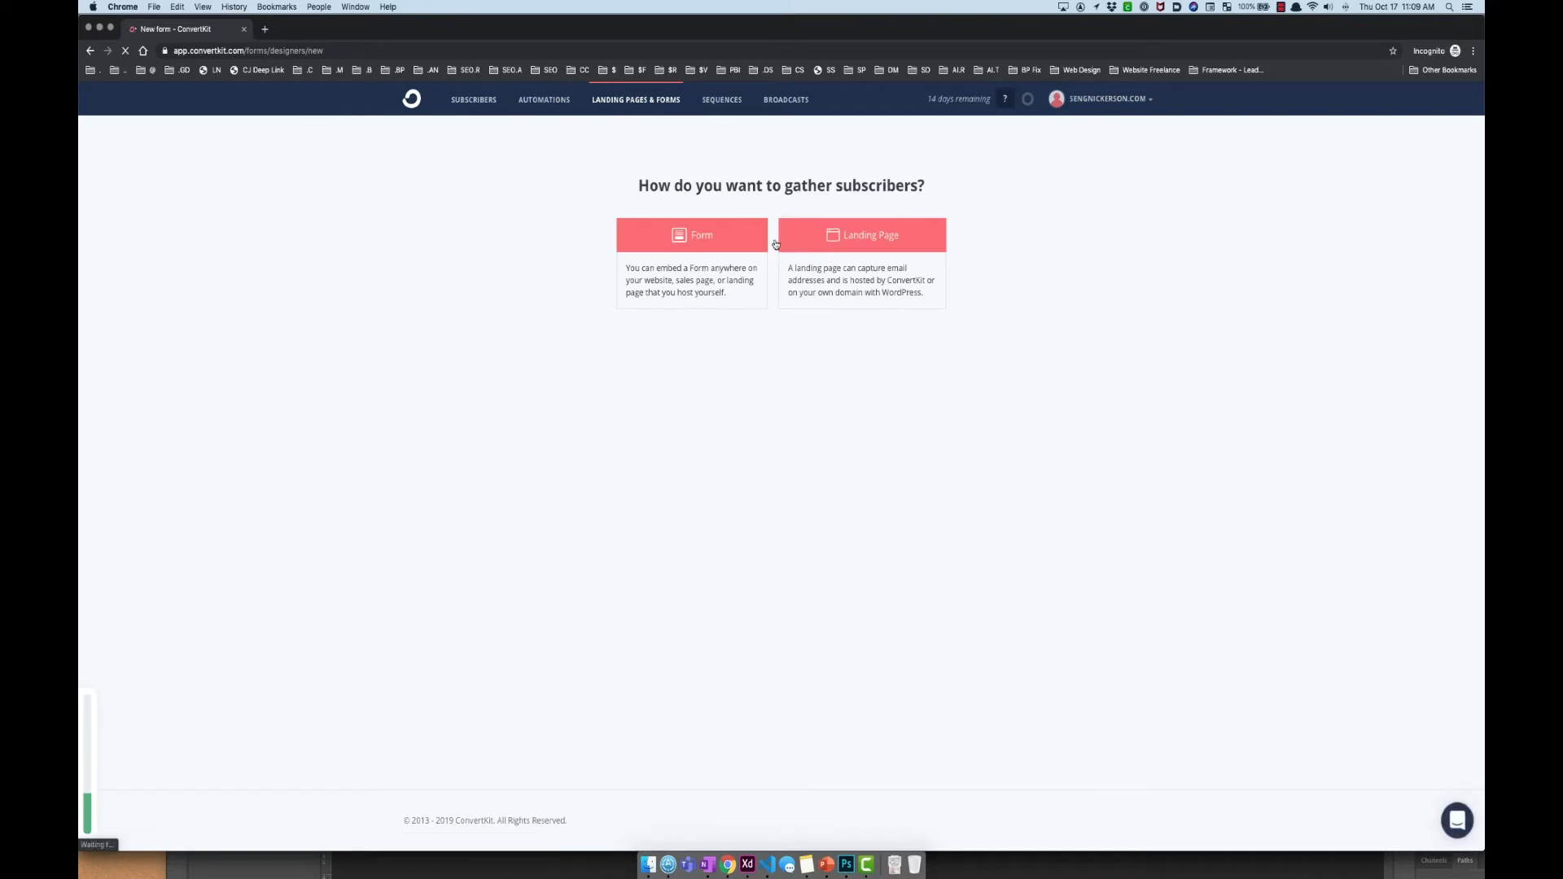
left_click(750, 246)
left_click(583, 240)
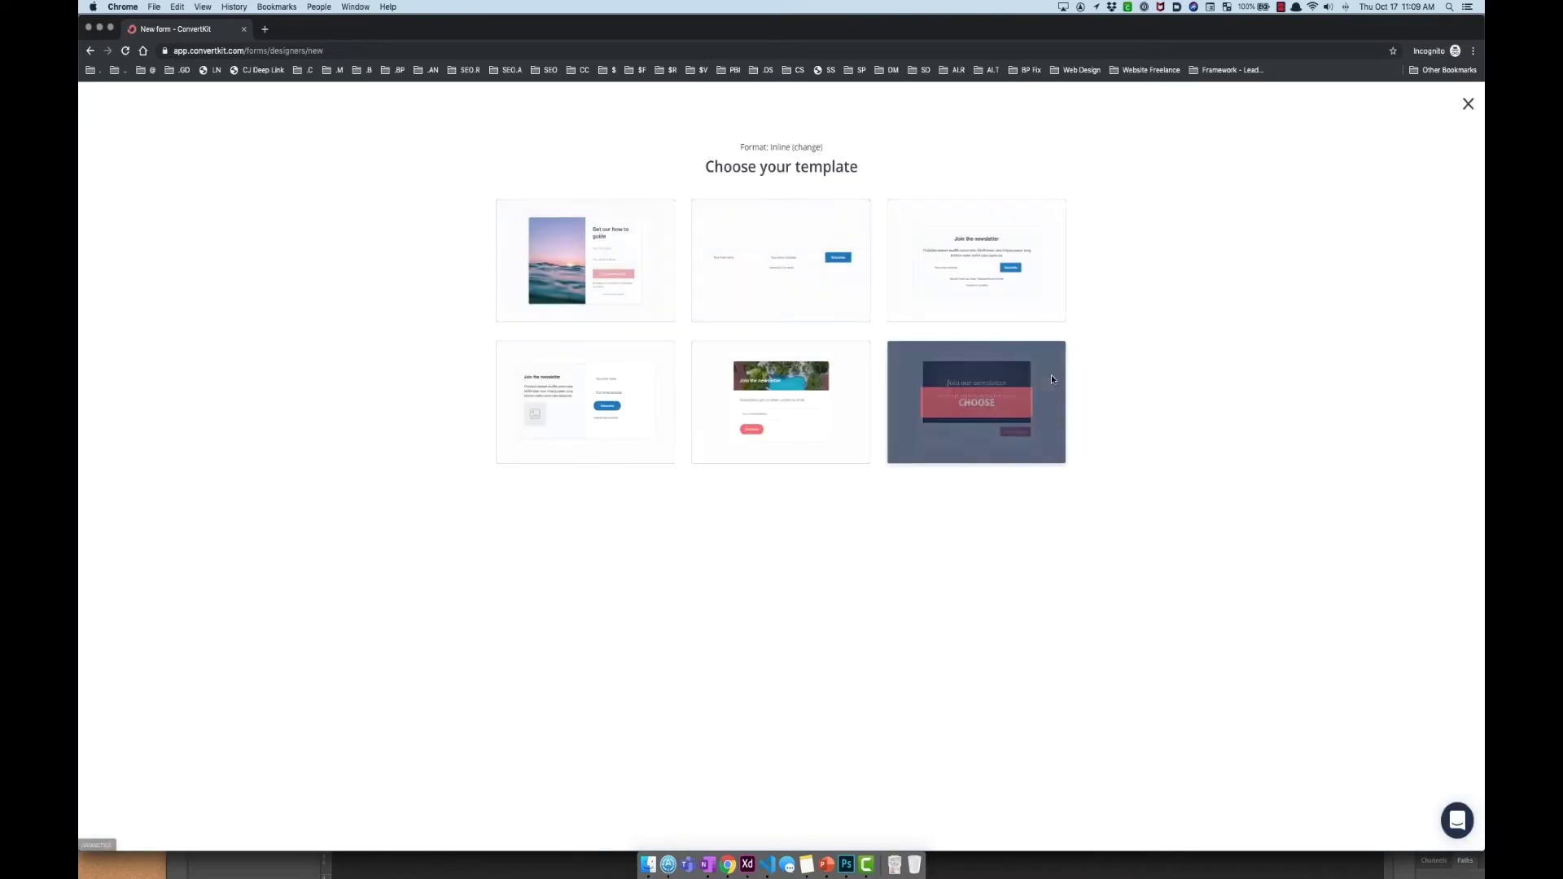
left_click(826, 275)
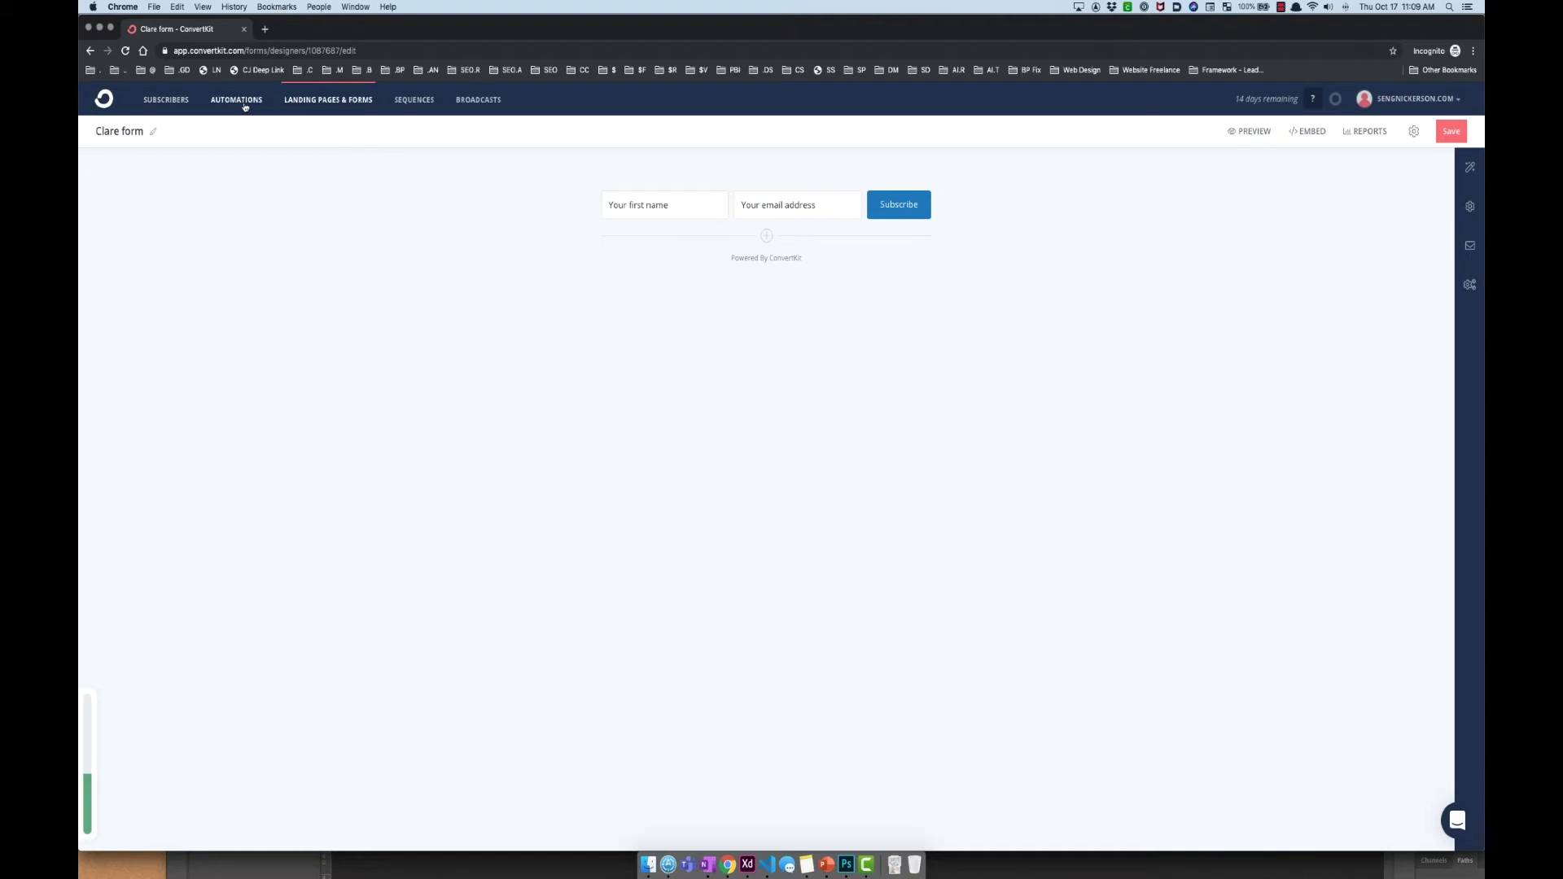
- View the subscribers page, then the list of visual automations
left_click(169, 108)
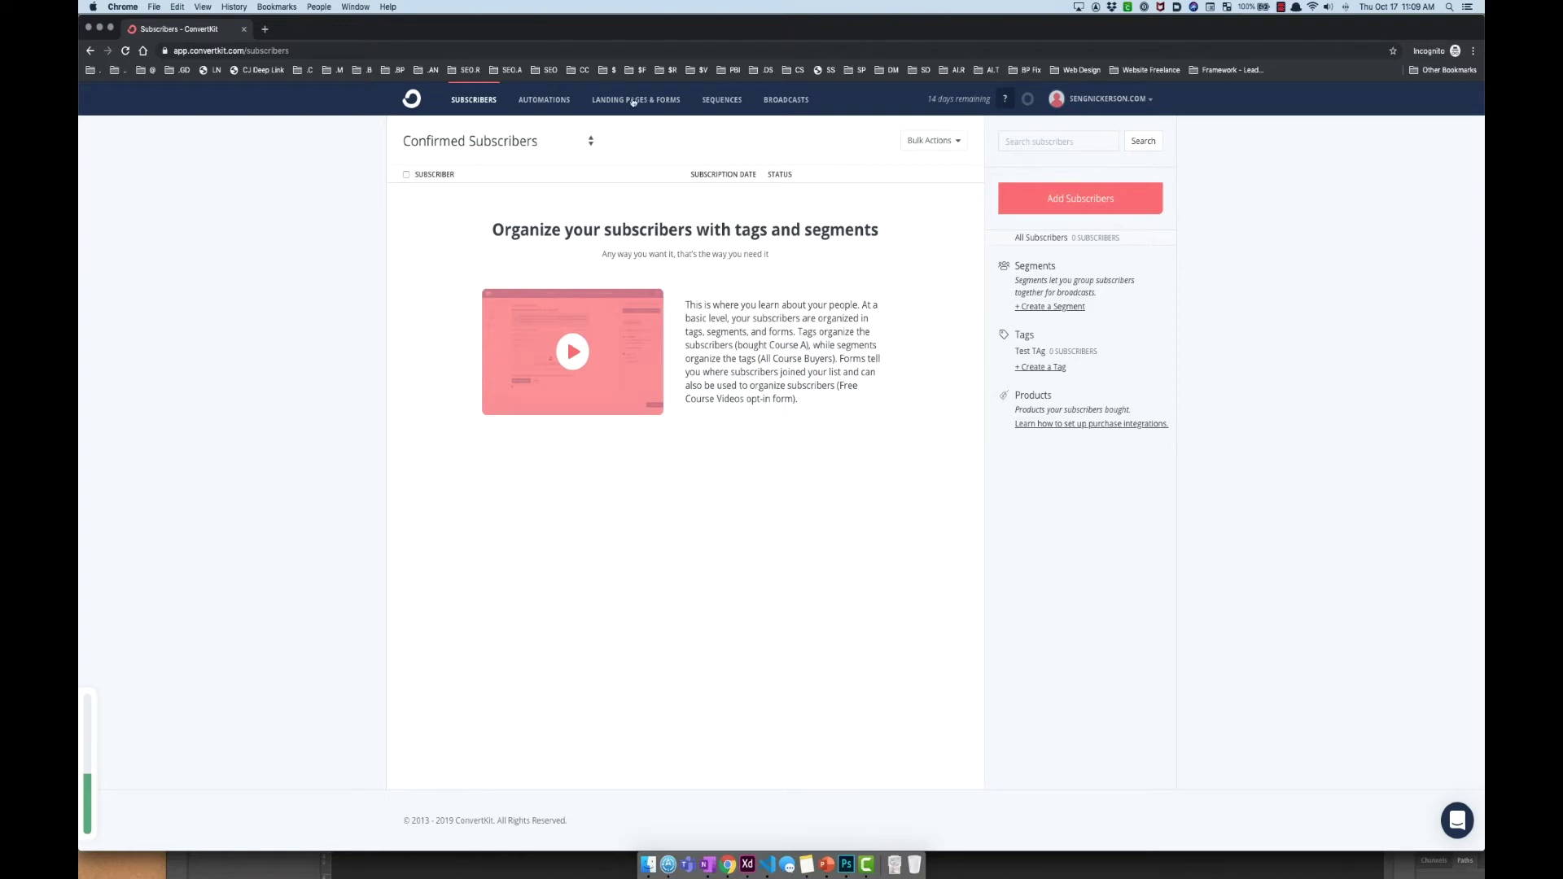
left_click(543, 100)
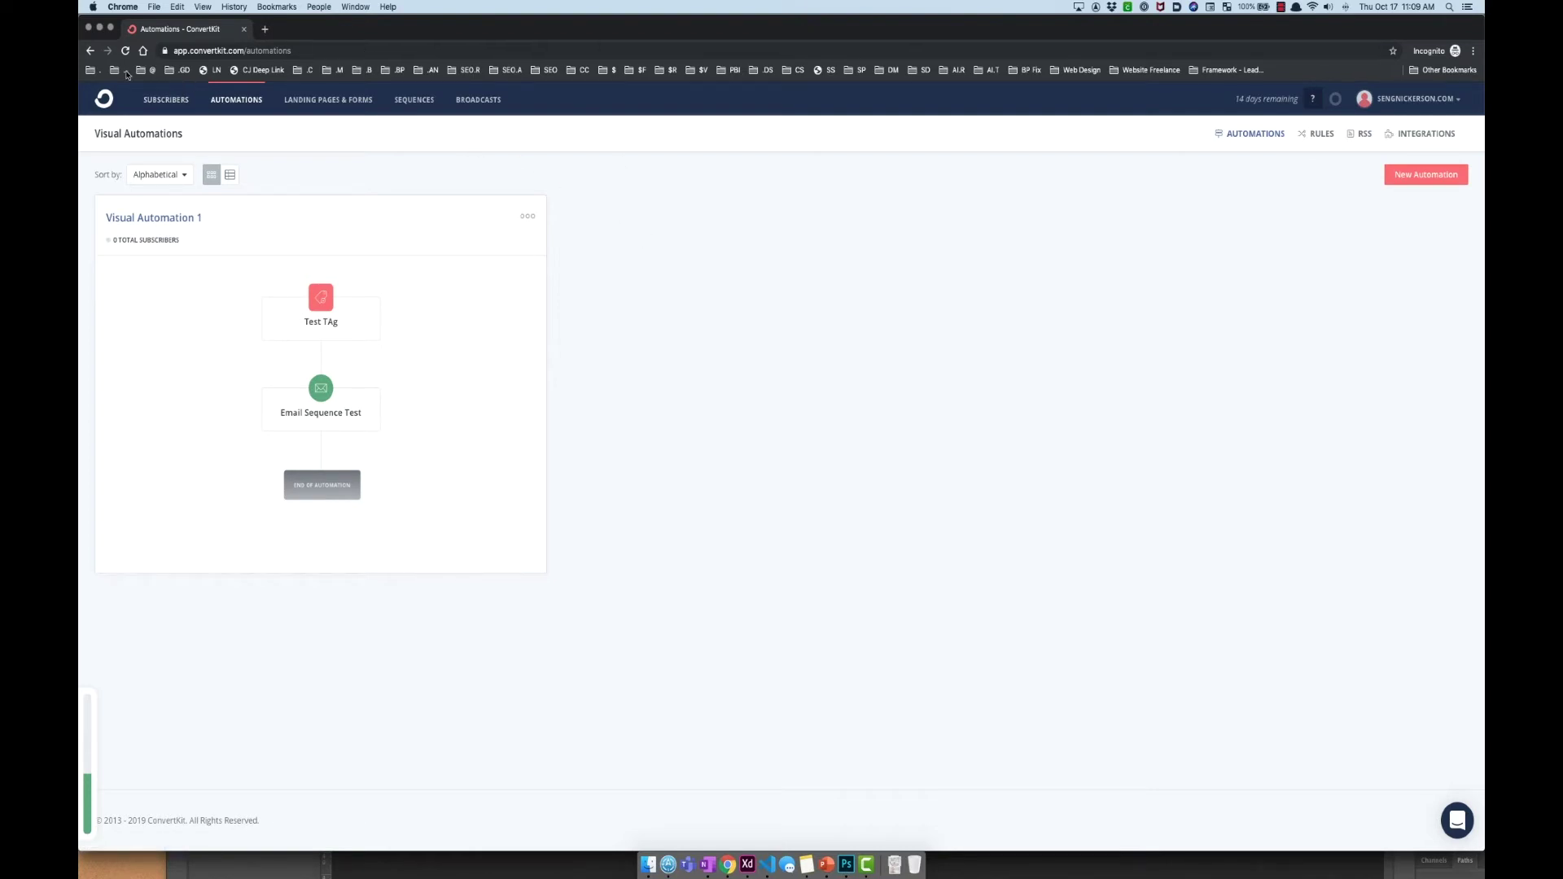
- Switch to Drip in the other browser window, change to the other account, and open its campaigns list
key("super+grave")
left_click(432, 30)
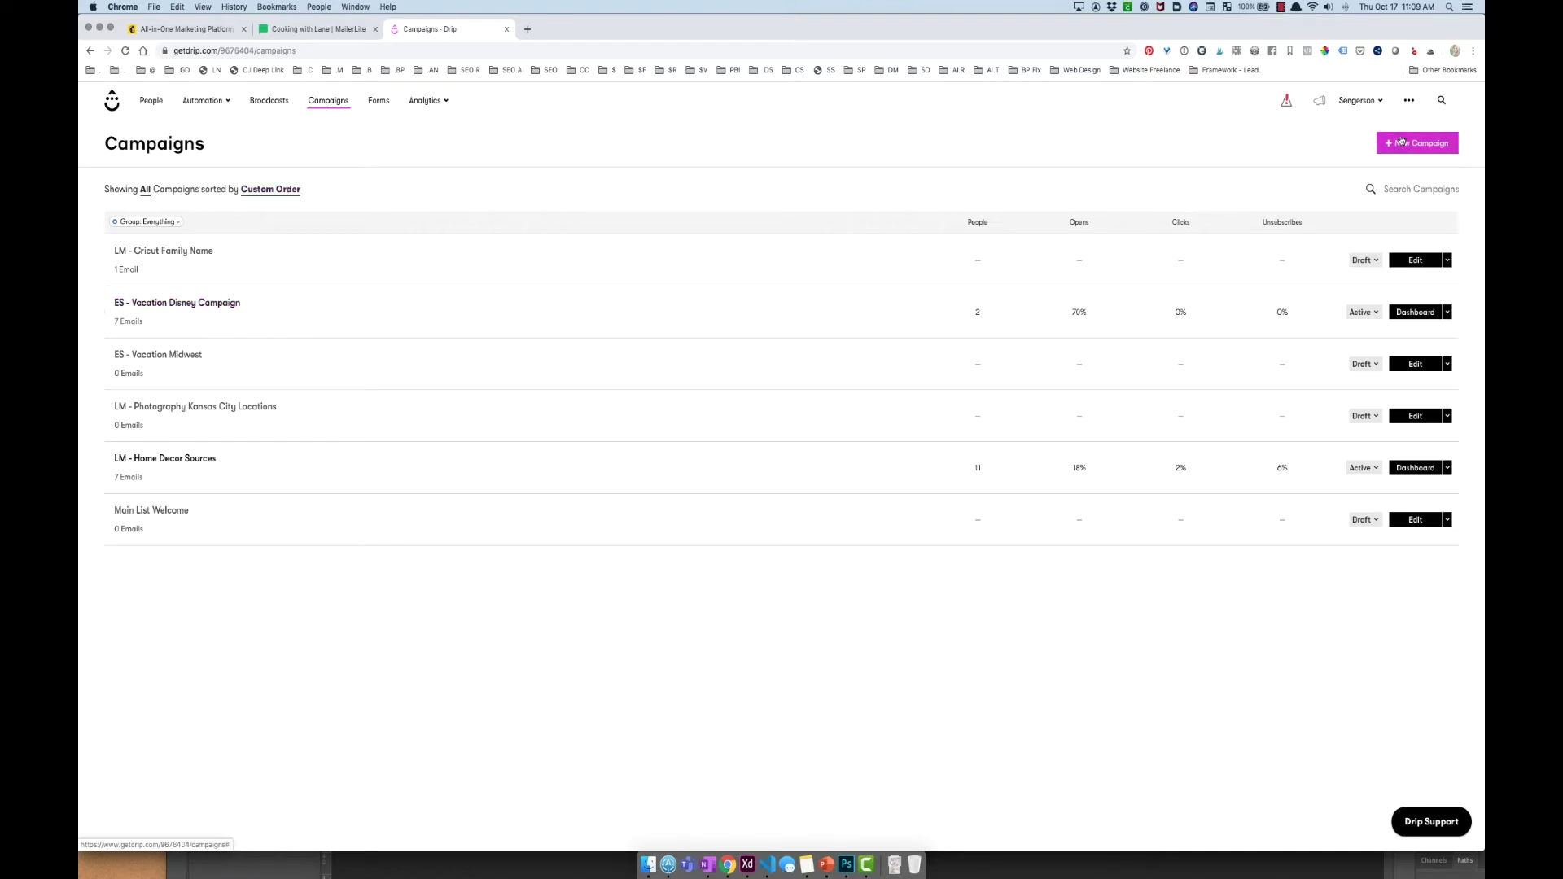
left_click(1357, 100)
left_click(1302, 181)
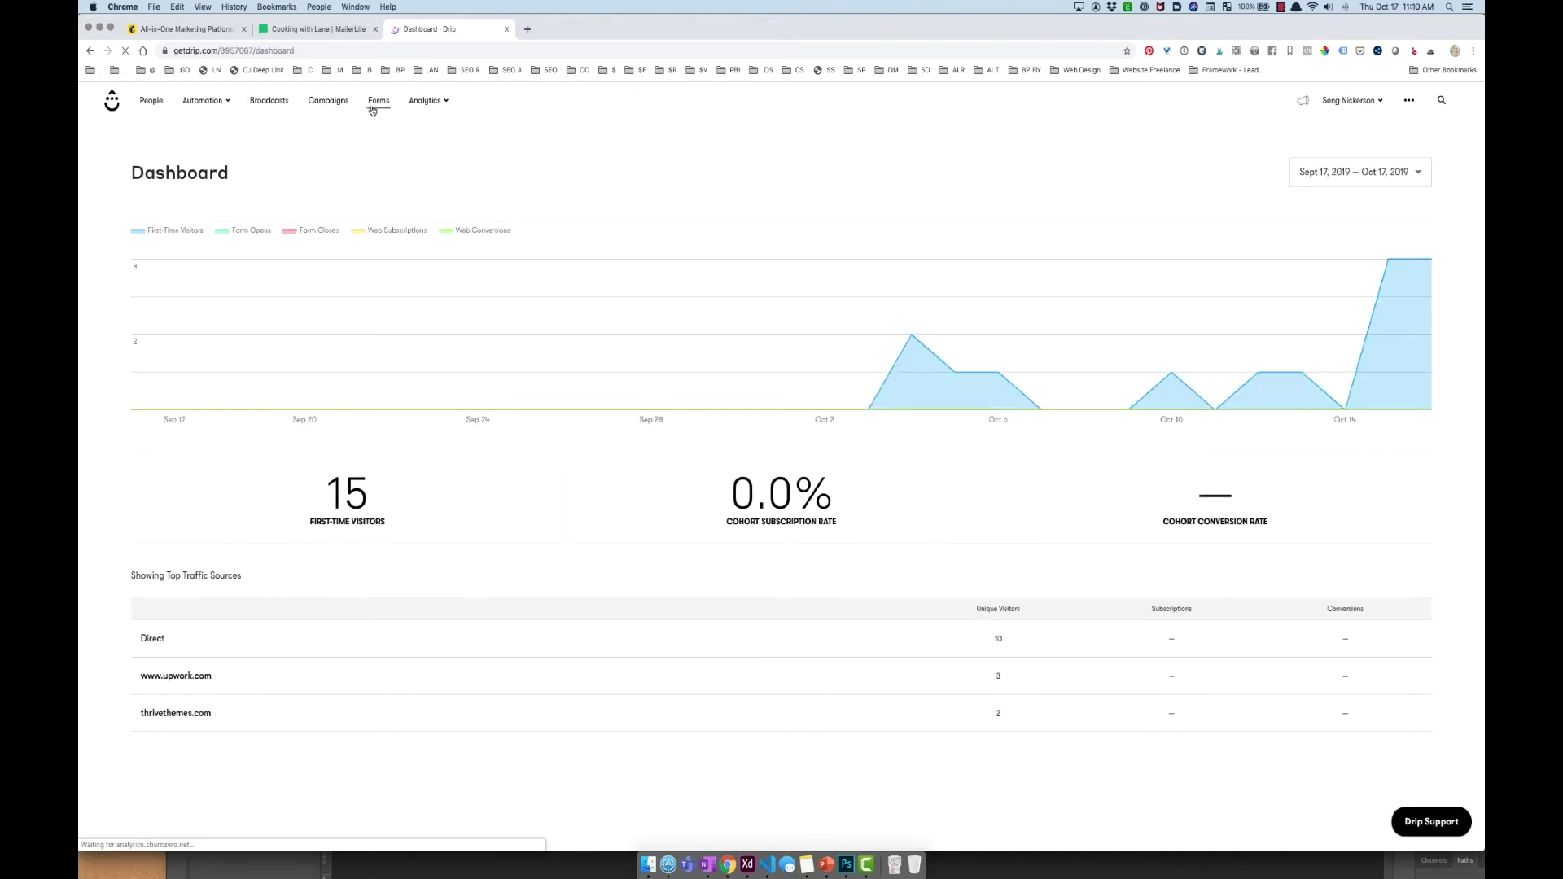
left_click(319, 102)
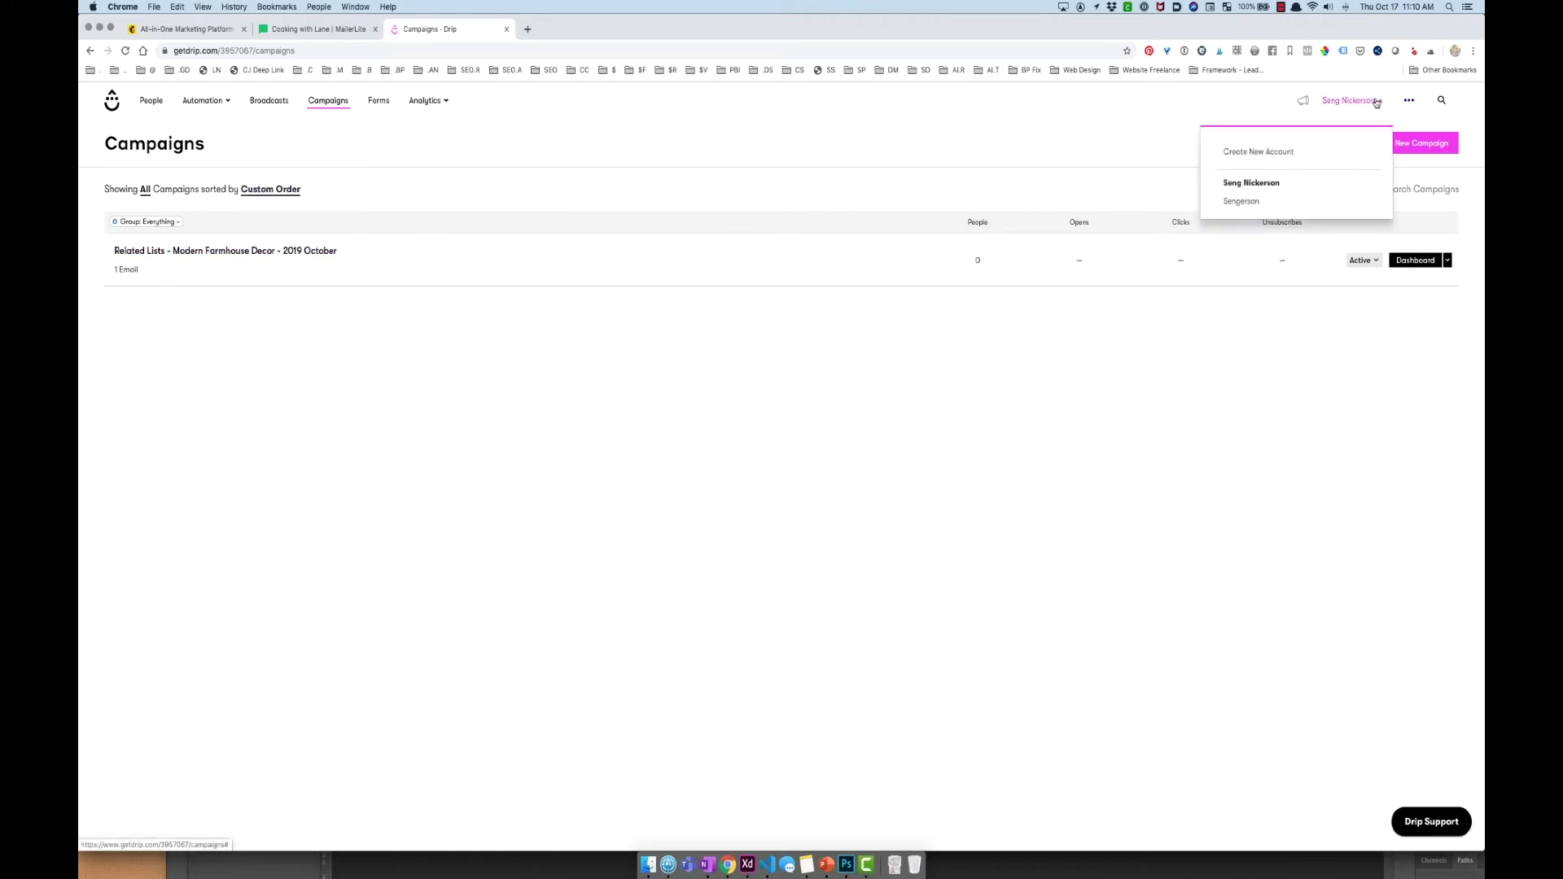
- Create a new campaign named "Bloggers Who Want to Know About Email Sequences"
left_click(1348, 101)
left_click(1053, 148)
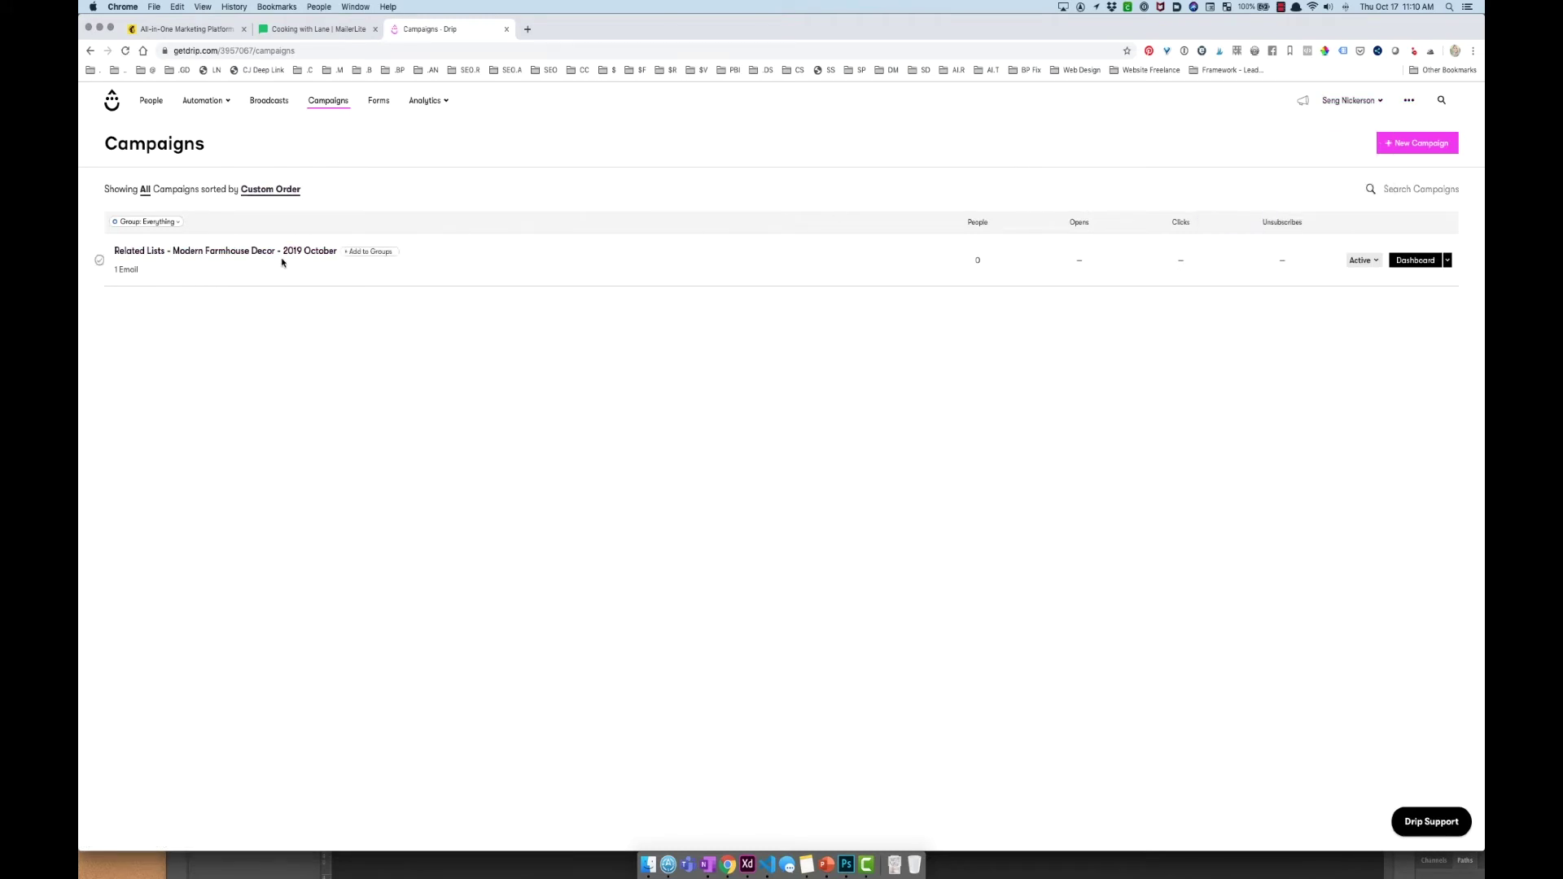
left_click(1433, 145)
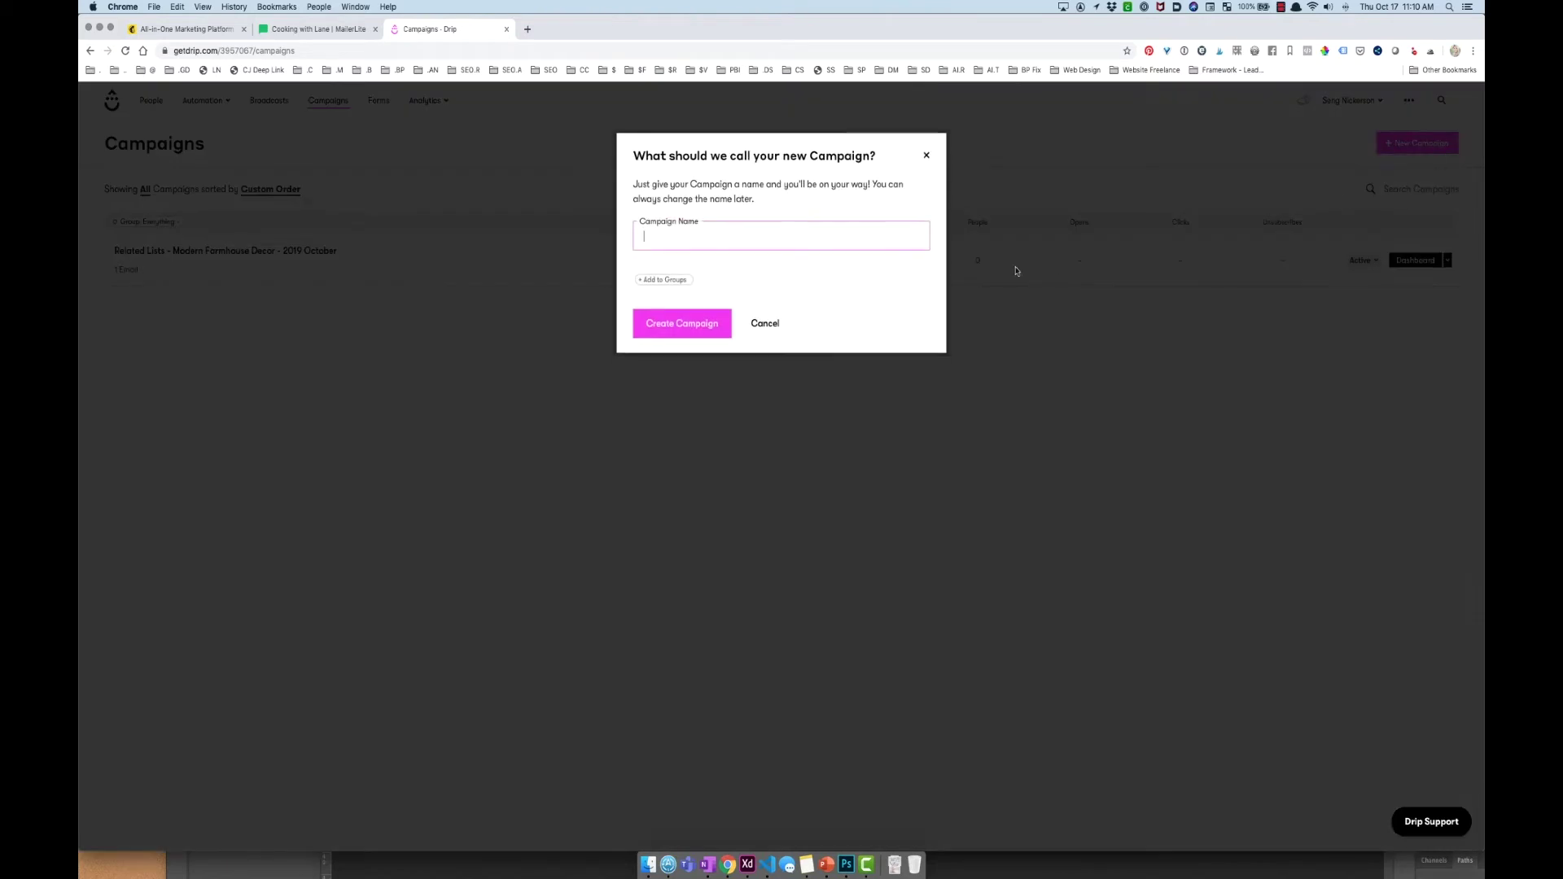
type("Bloggers Who Want to Know A")
key("alt+space")
type("bout")
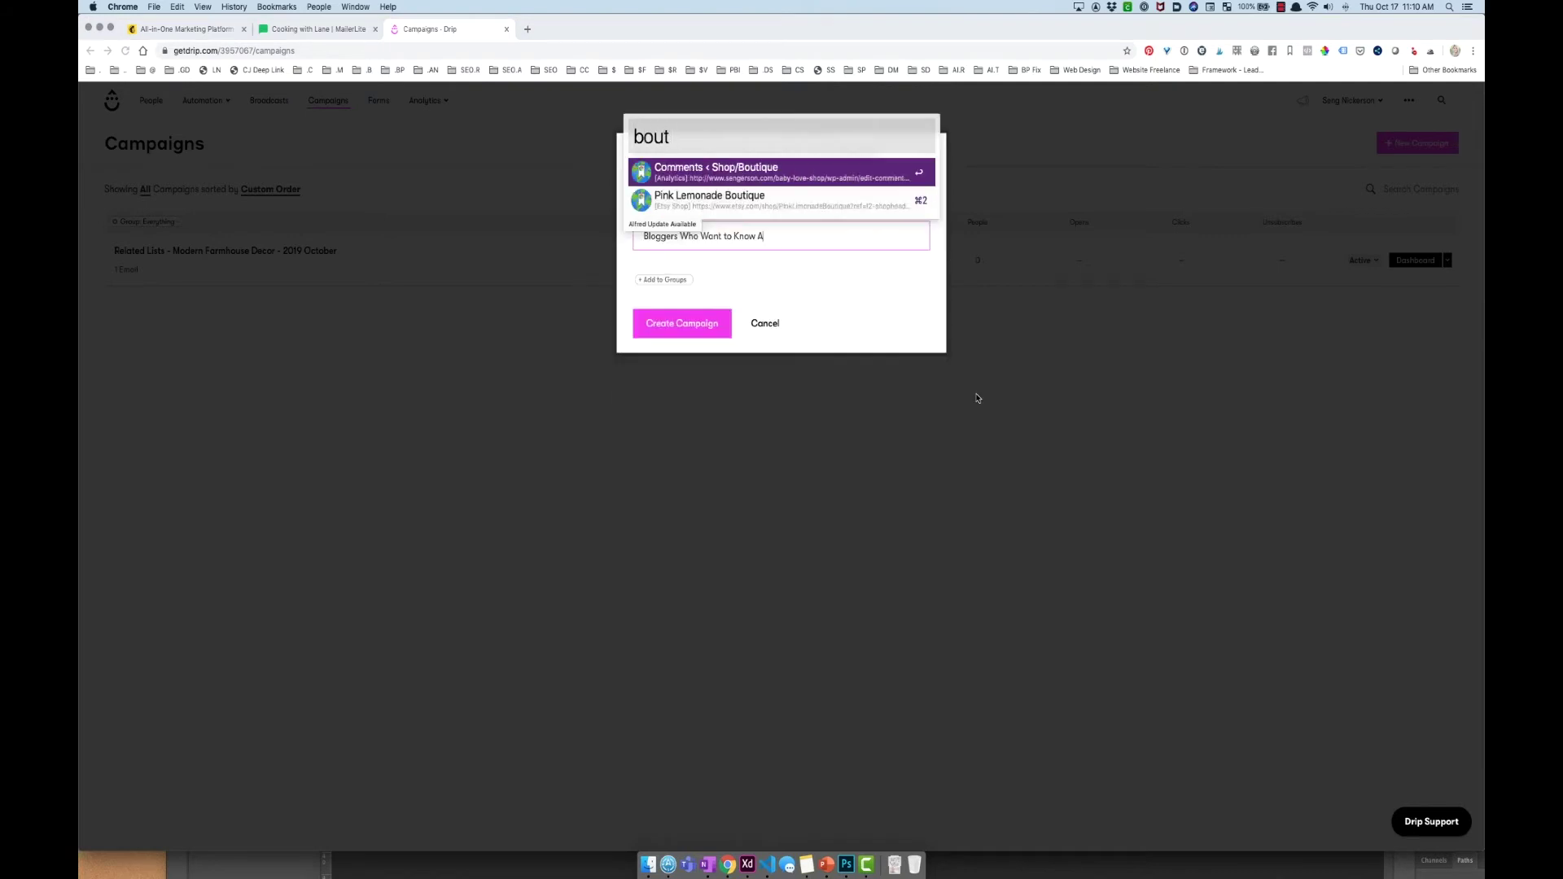
left_click(822, 277)
left_click(798, 238)
type("bout Email Seu")
key("BackSpace")
key("BackSpace")
key("BackSpace")
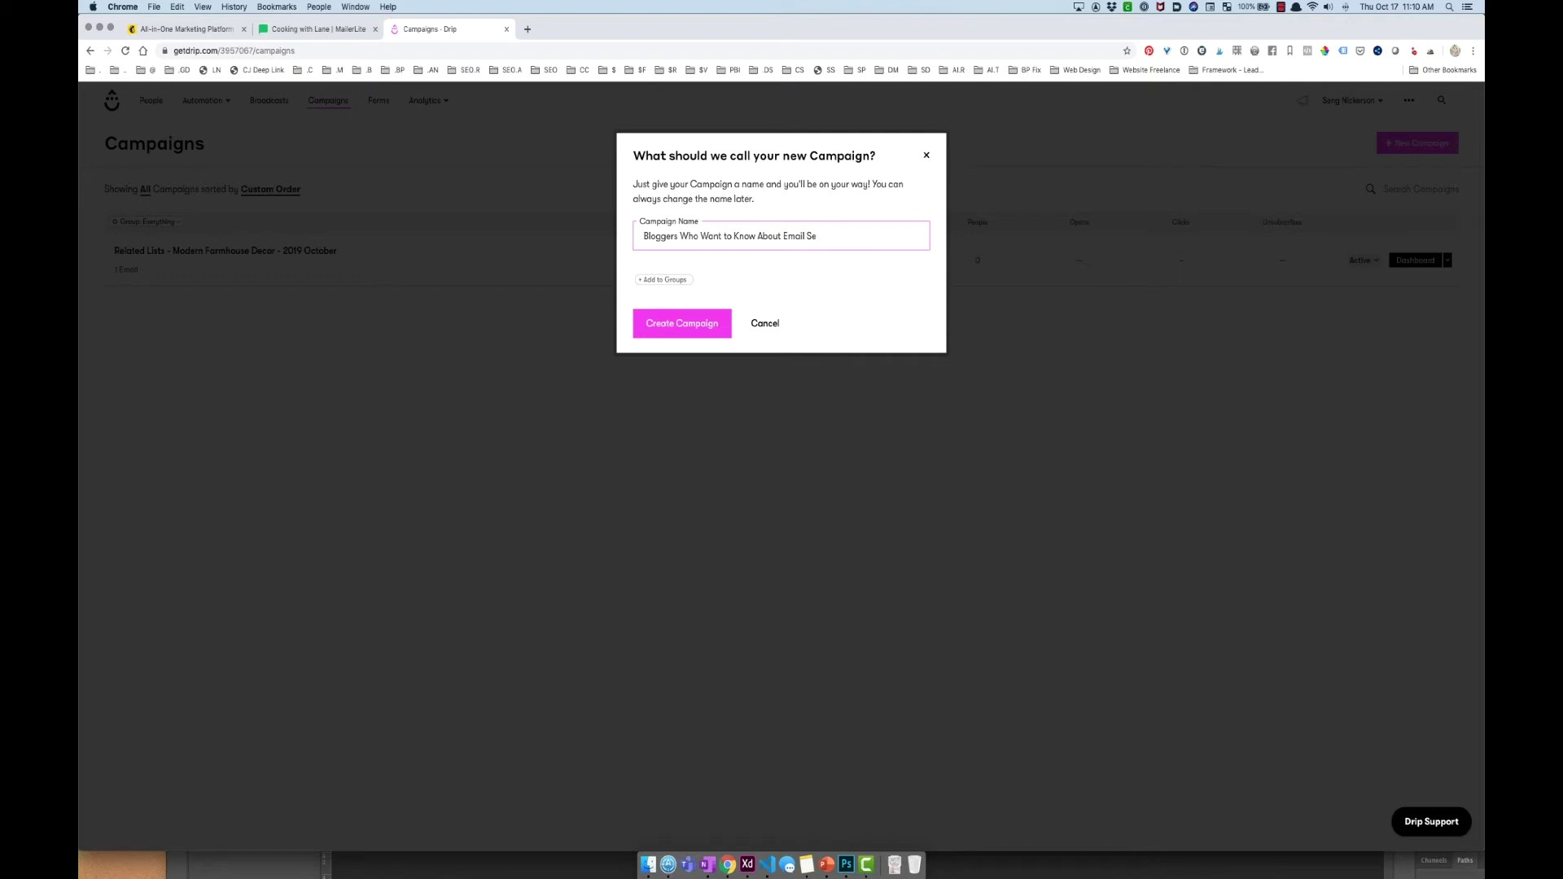
left_click(716, 319)
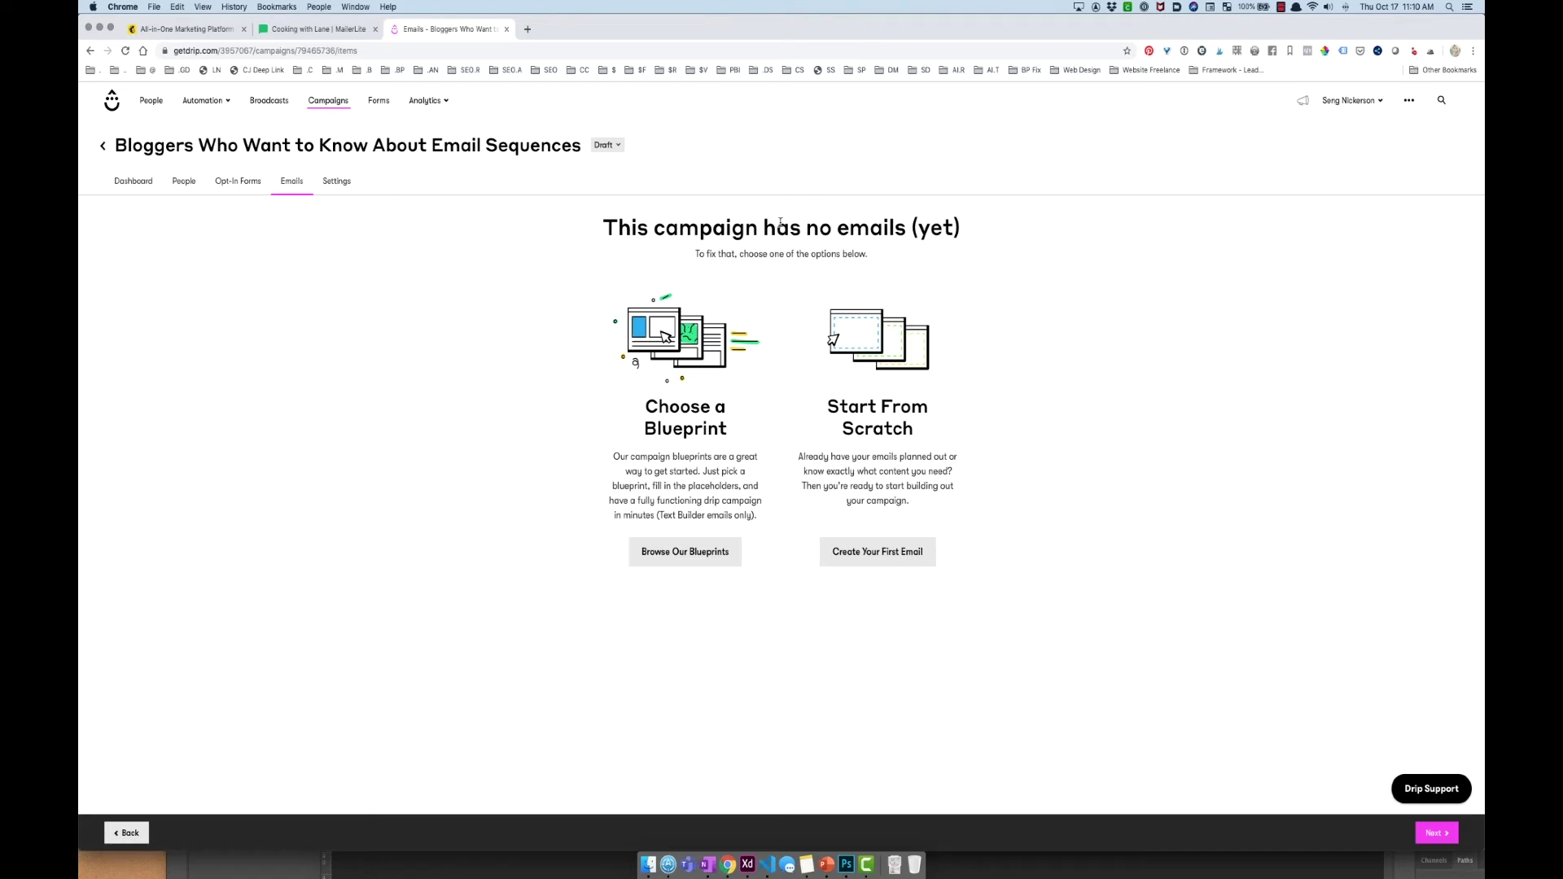
- Create the campaign's first email from scratch with the Text/HTML Builder and set its subject to "Thanks for joining!"
left_click(917, 554)
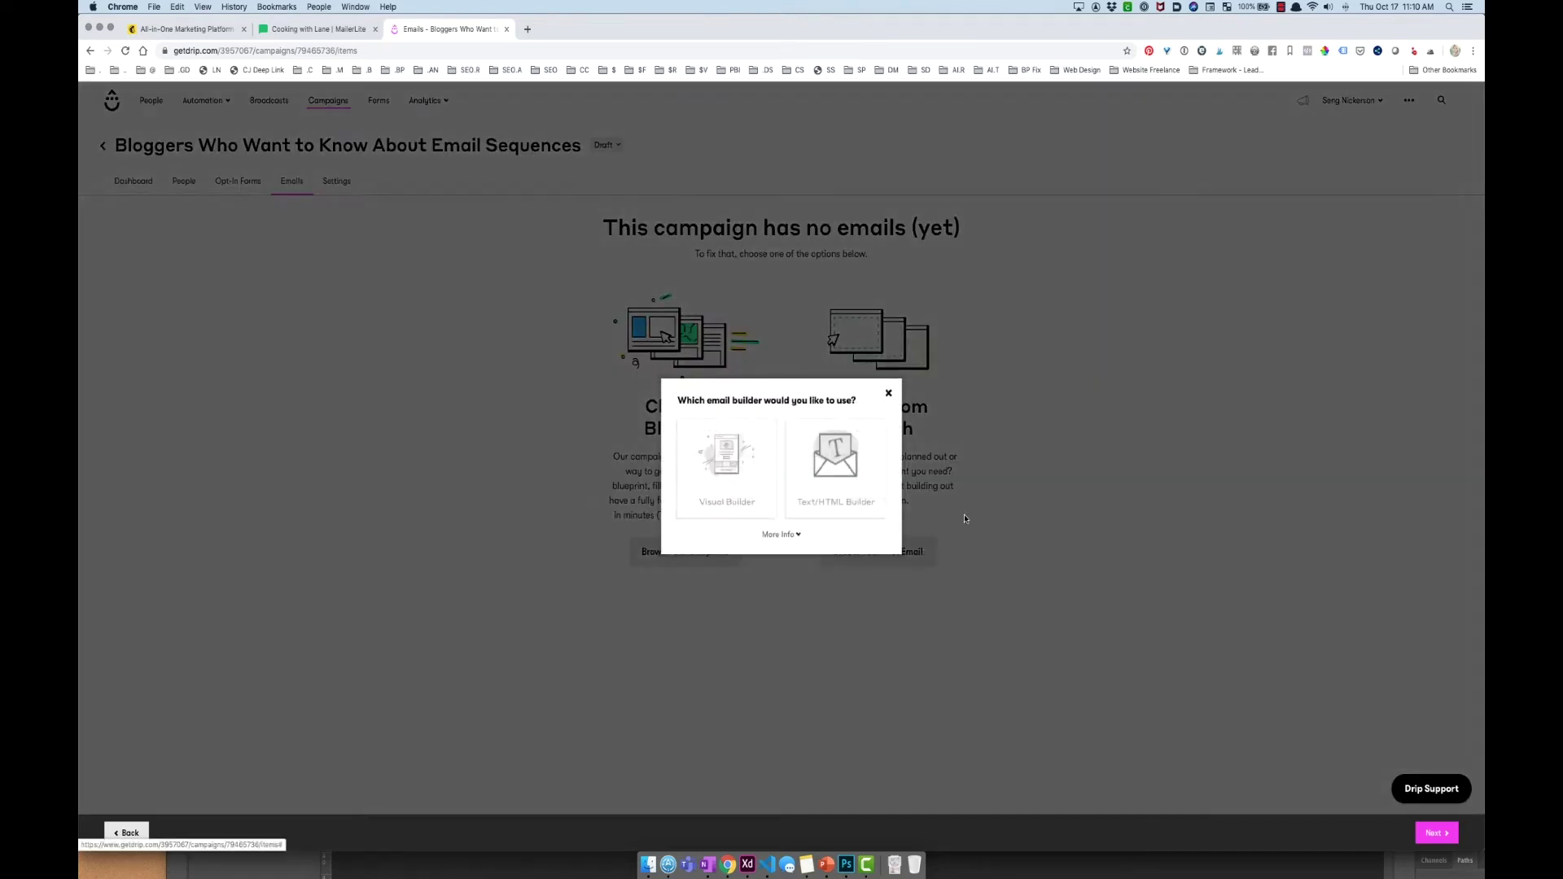
left_click(808, 478)
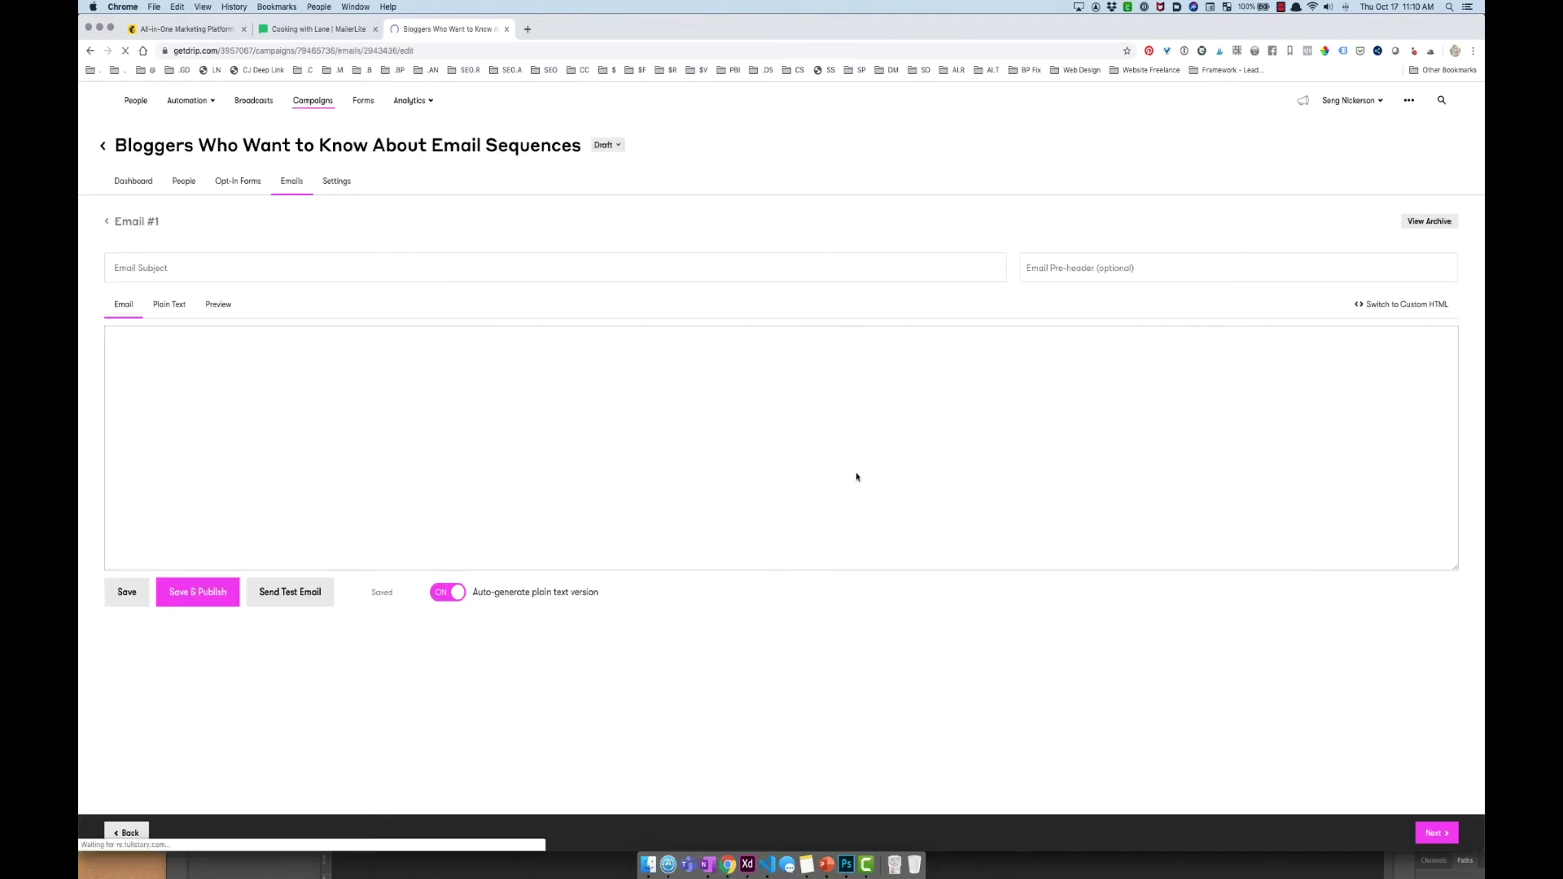
left_click(183, 260)
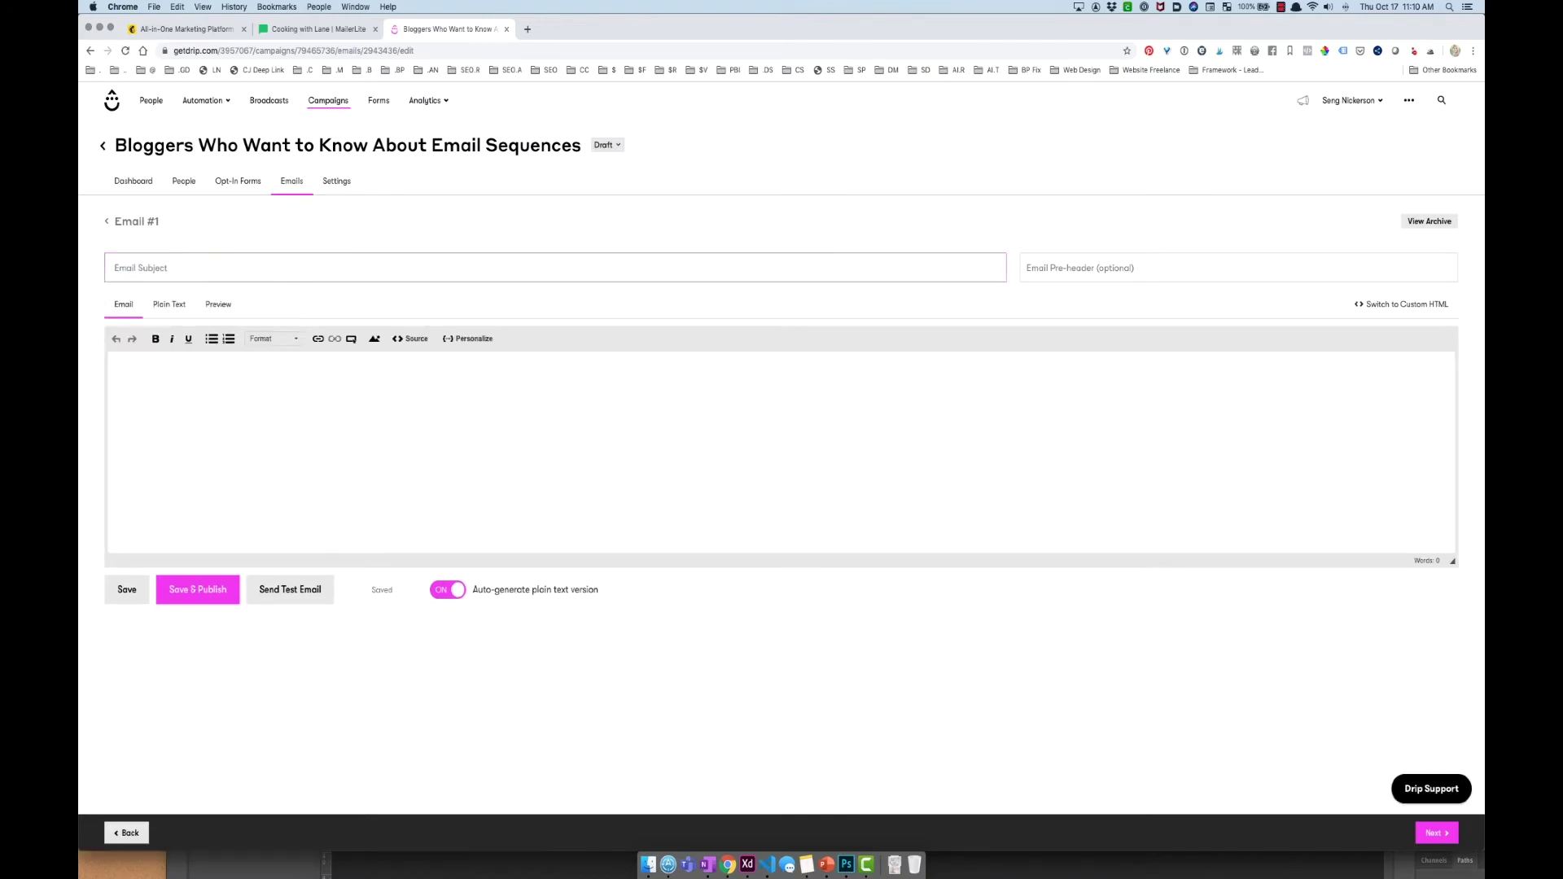
left_click(279, 264)
type("Thanks fjo")
type("oining!")
left_click(413, 432)
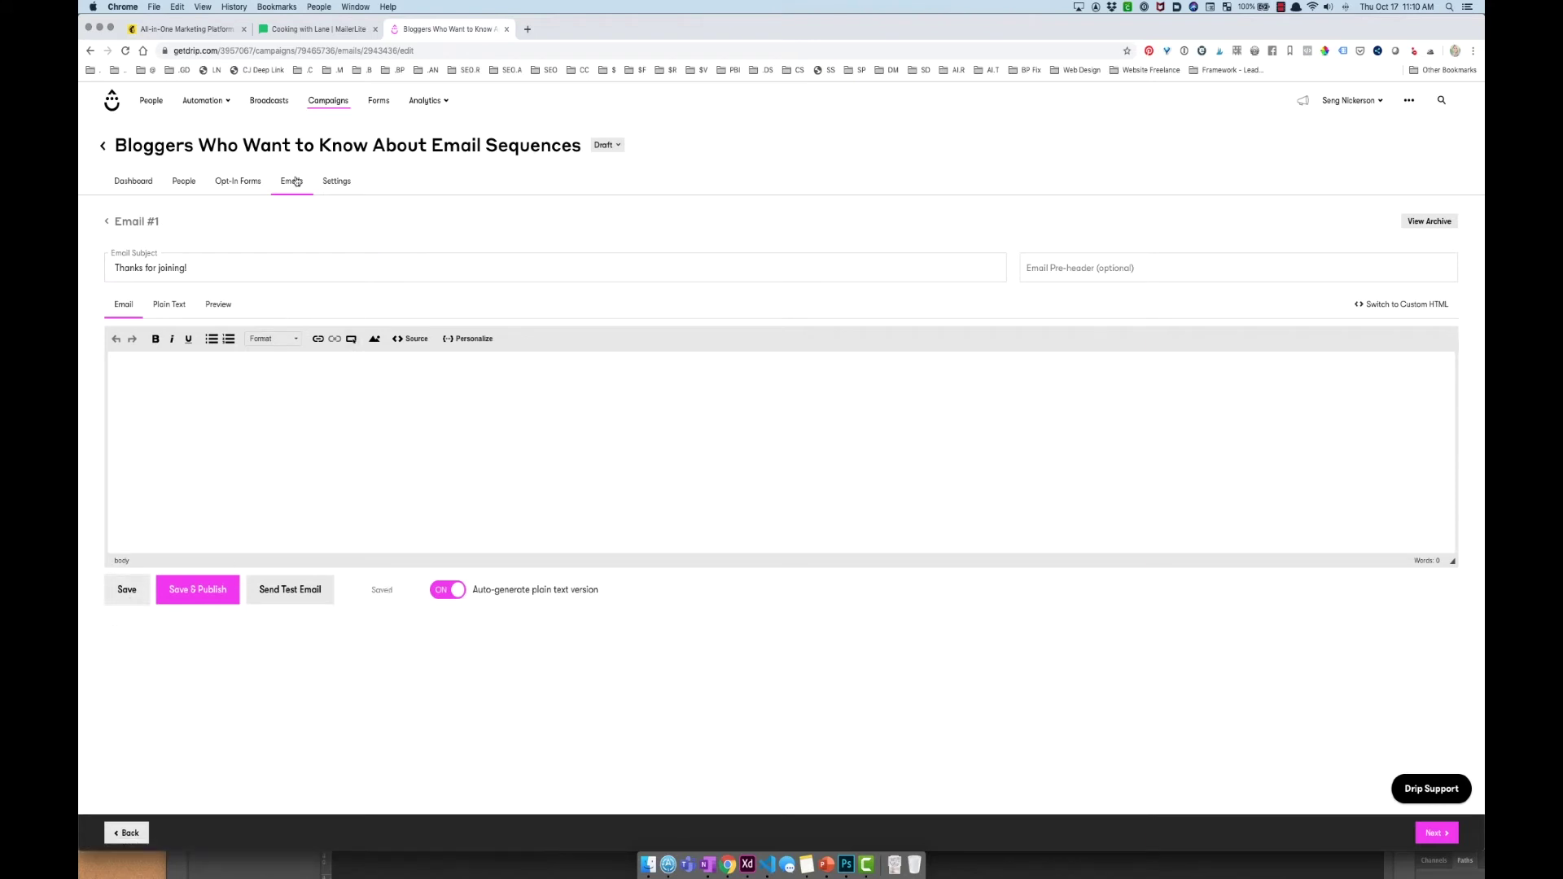
- Turn off the default double opt-in confirmation email in the campaign's settings and review the timing settings
left_click(333, 183)
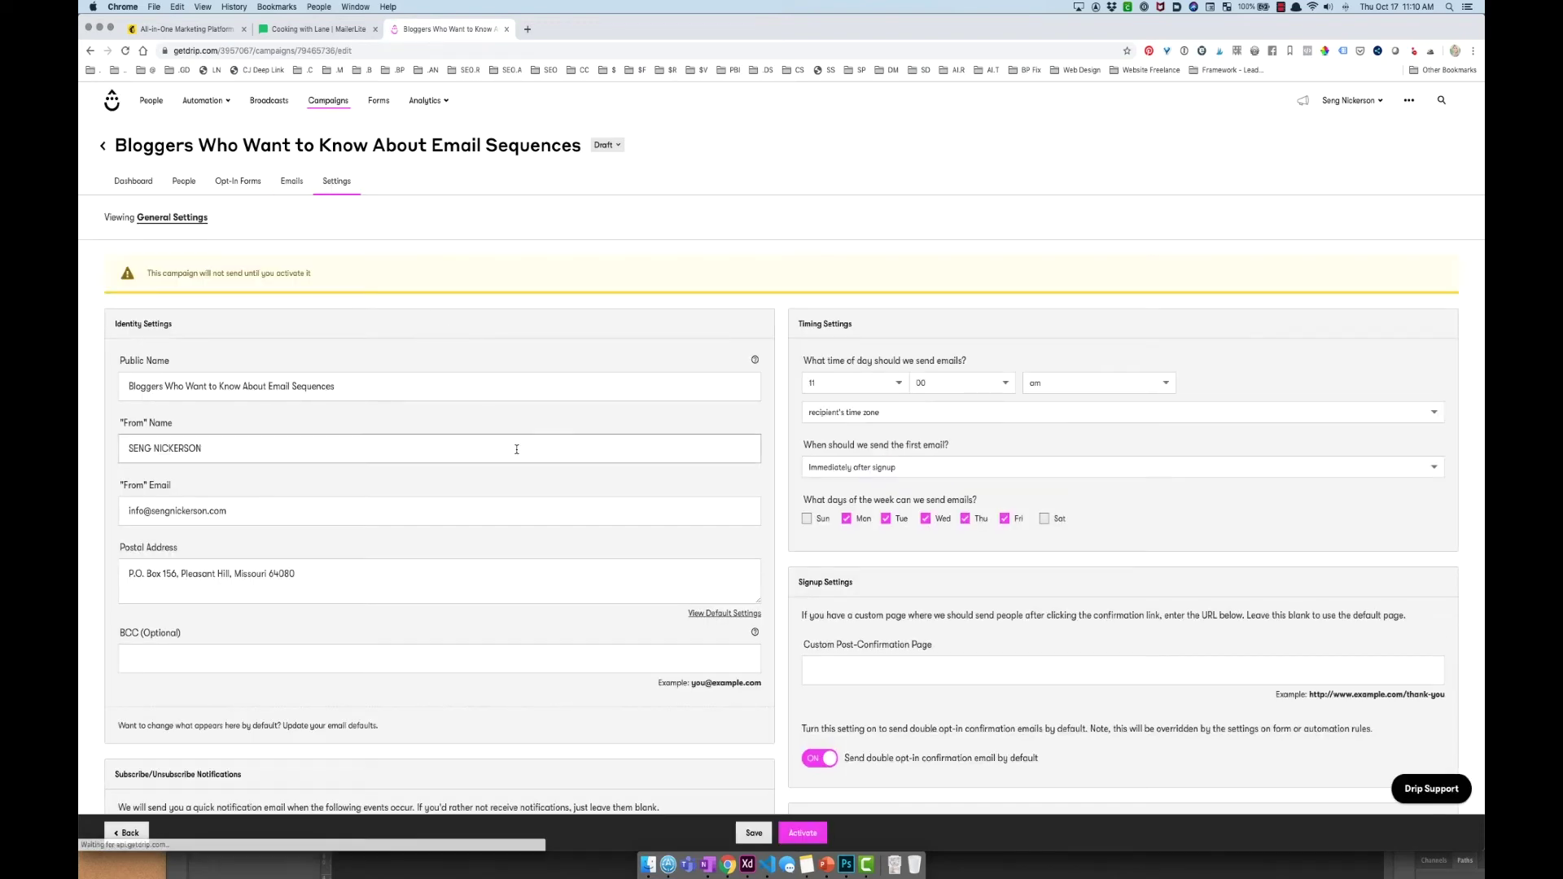
scroll(509, 443, "down", 3)
scroll(505, 442, "down", 5)
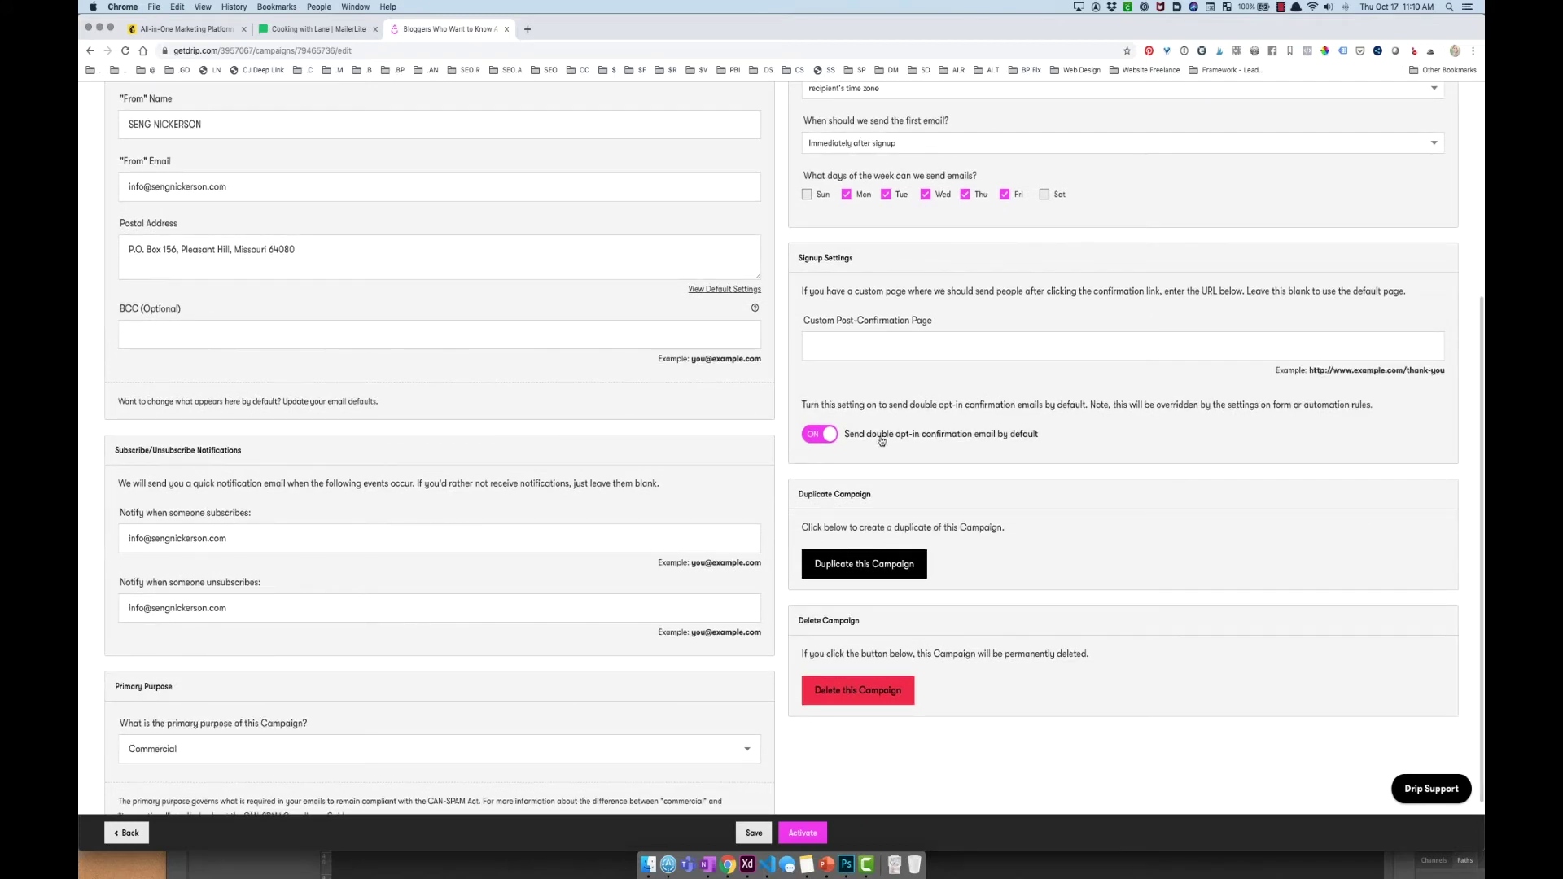
left_click(936, 433)
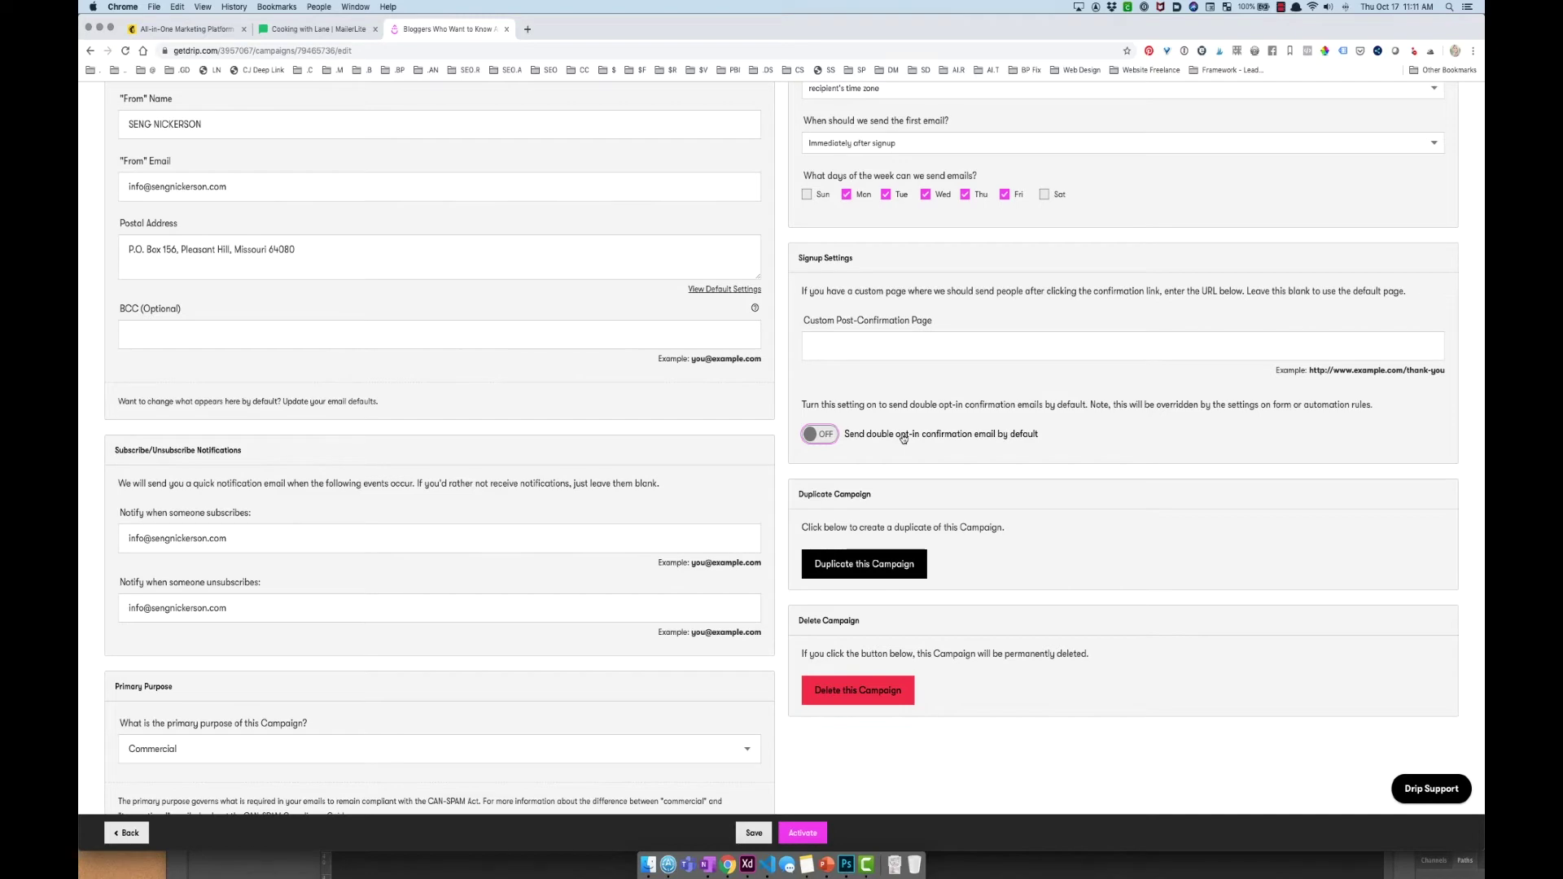
scroll(863, 392, "up", 5)
scroll(862, 389, "down", 2)
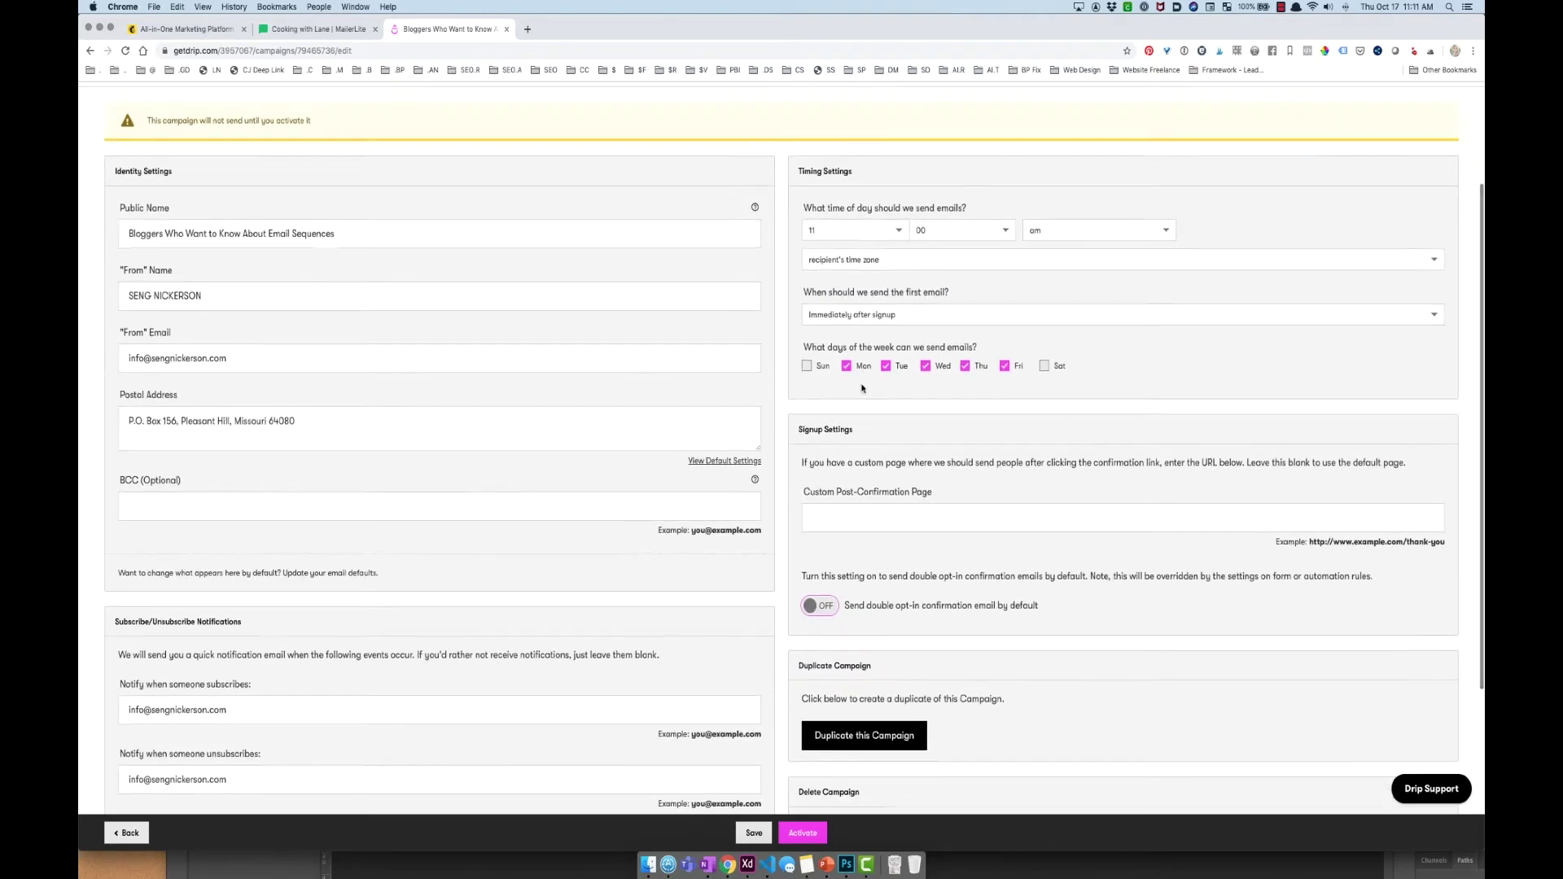
scroll(862, 389, "up", 2)
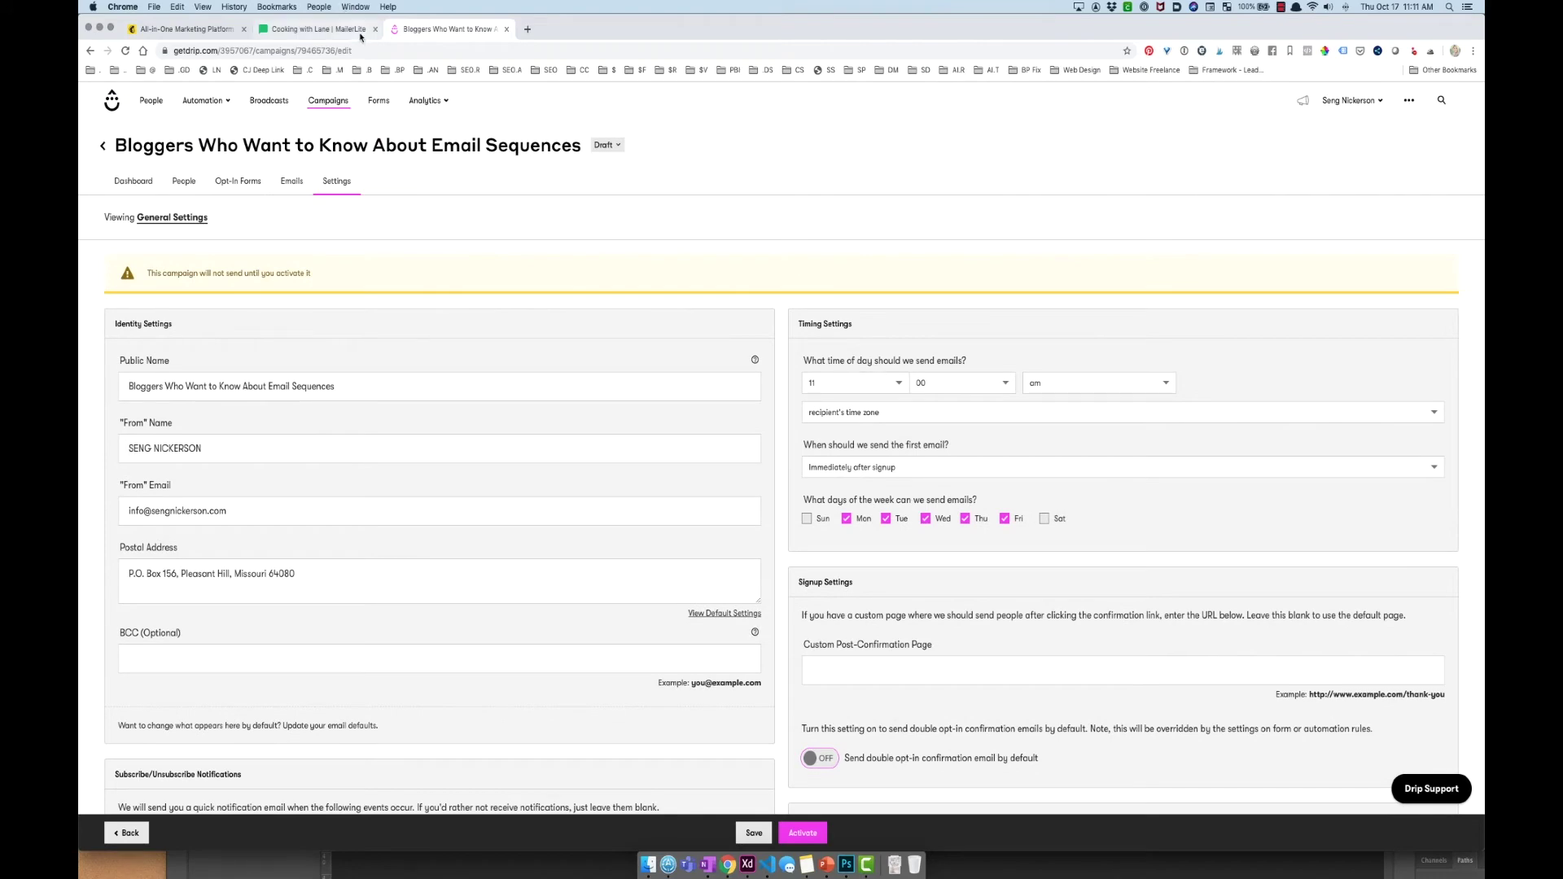
left_click(402, 872)
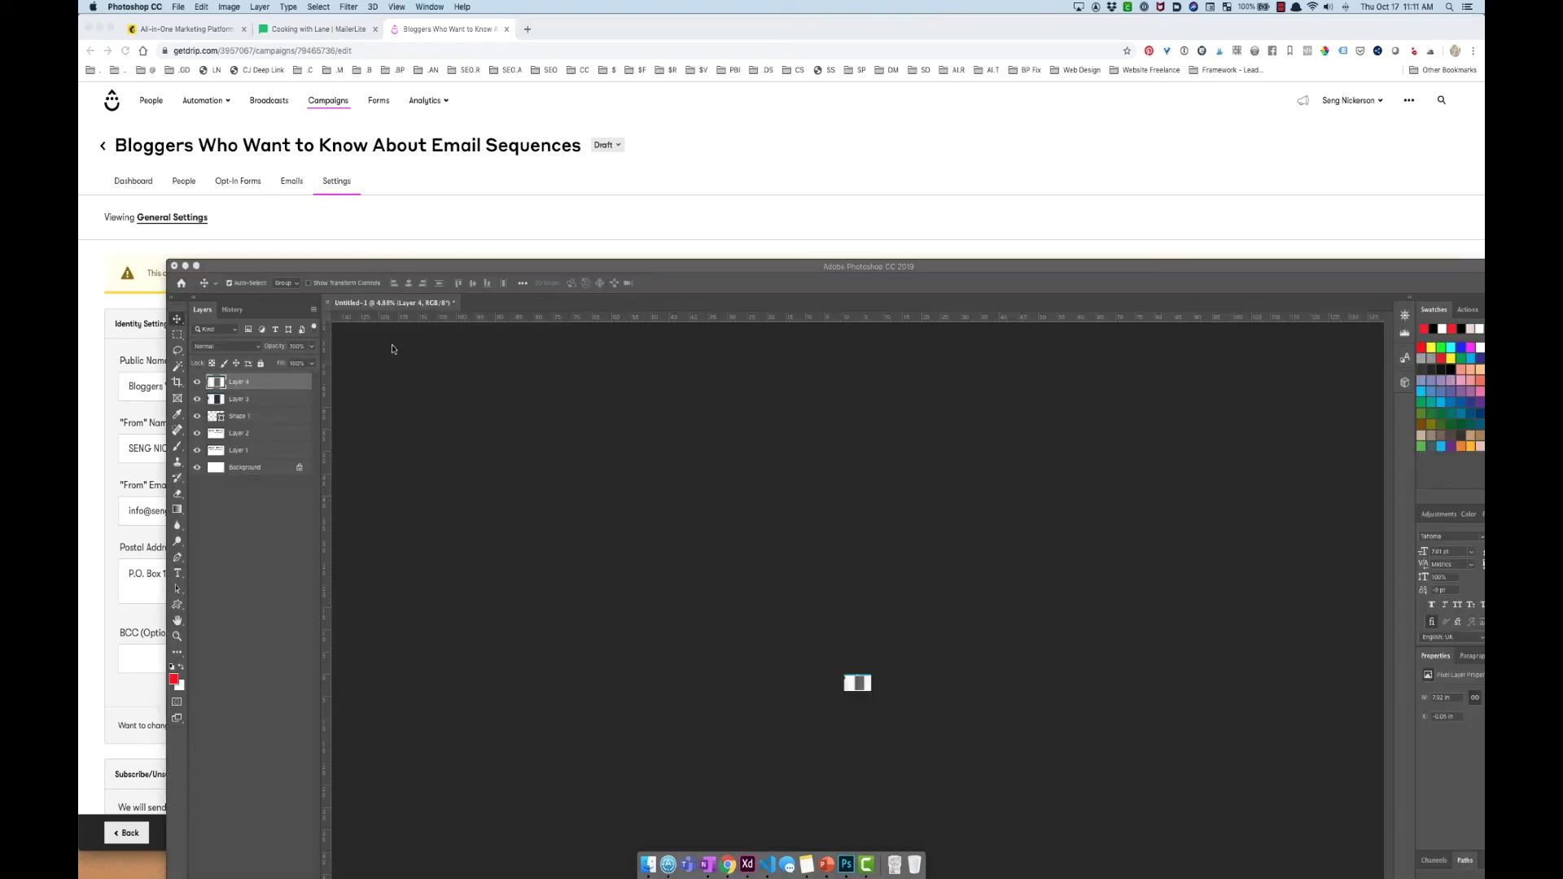
left_click(489, 173)
key("ctrl+Down")
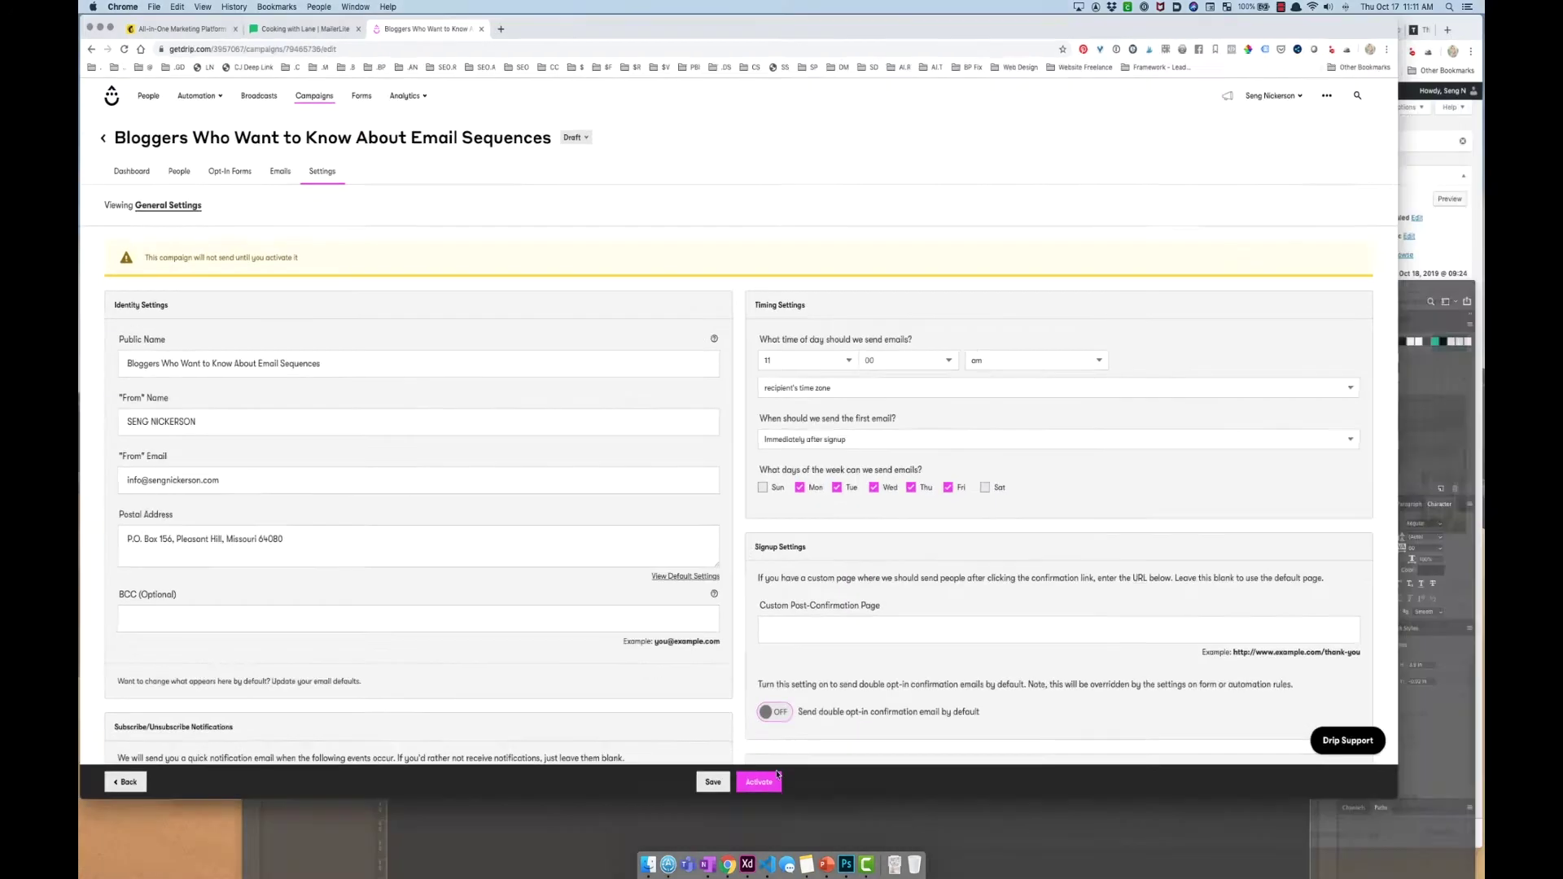
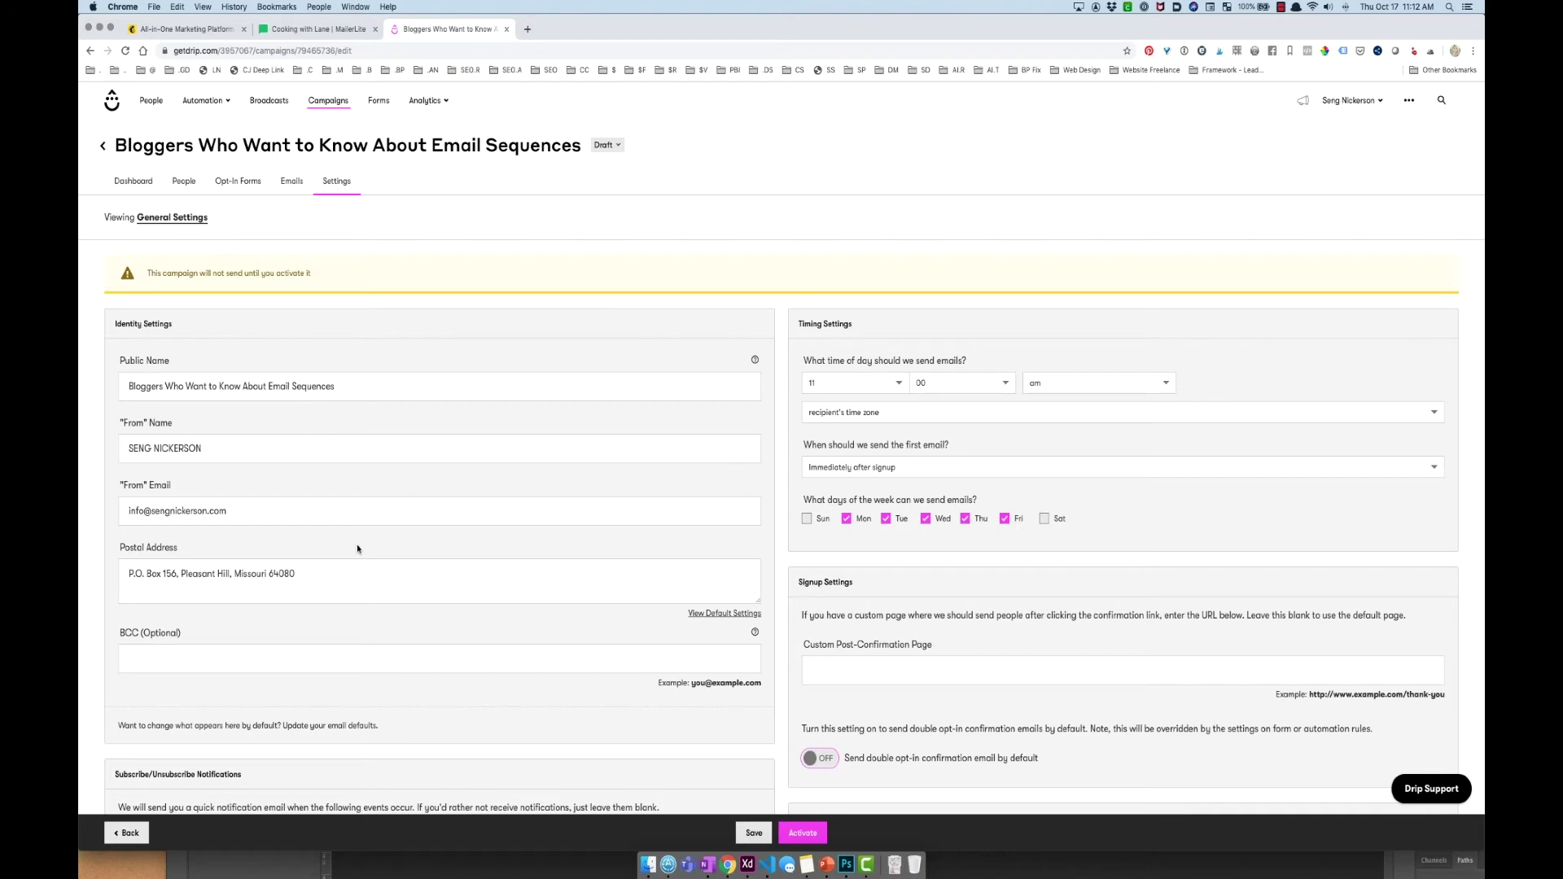
- Add a second campaign email with the Text/HTML Builder, give it the subject "Why You Need to Build Up Your List", and save it
left_click(283, 177)
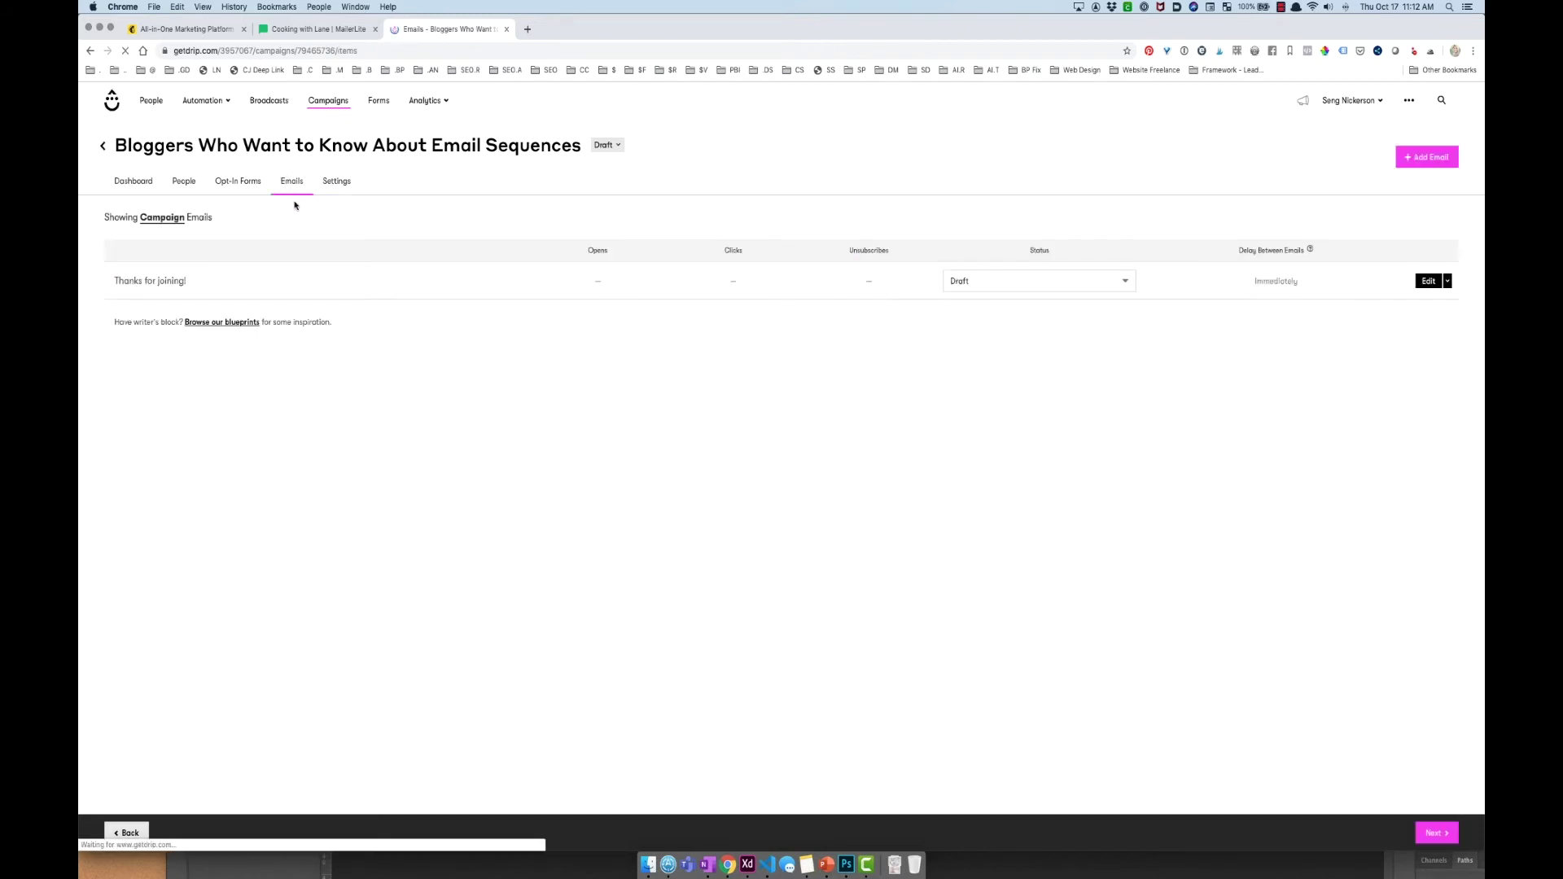
left_click(1421, 162)
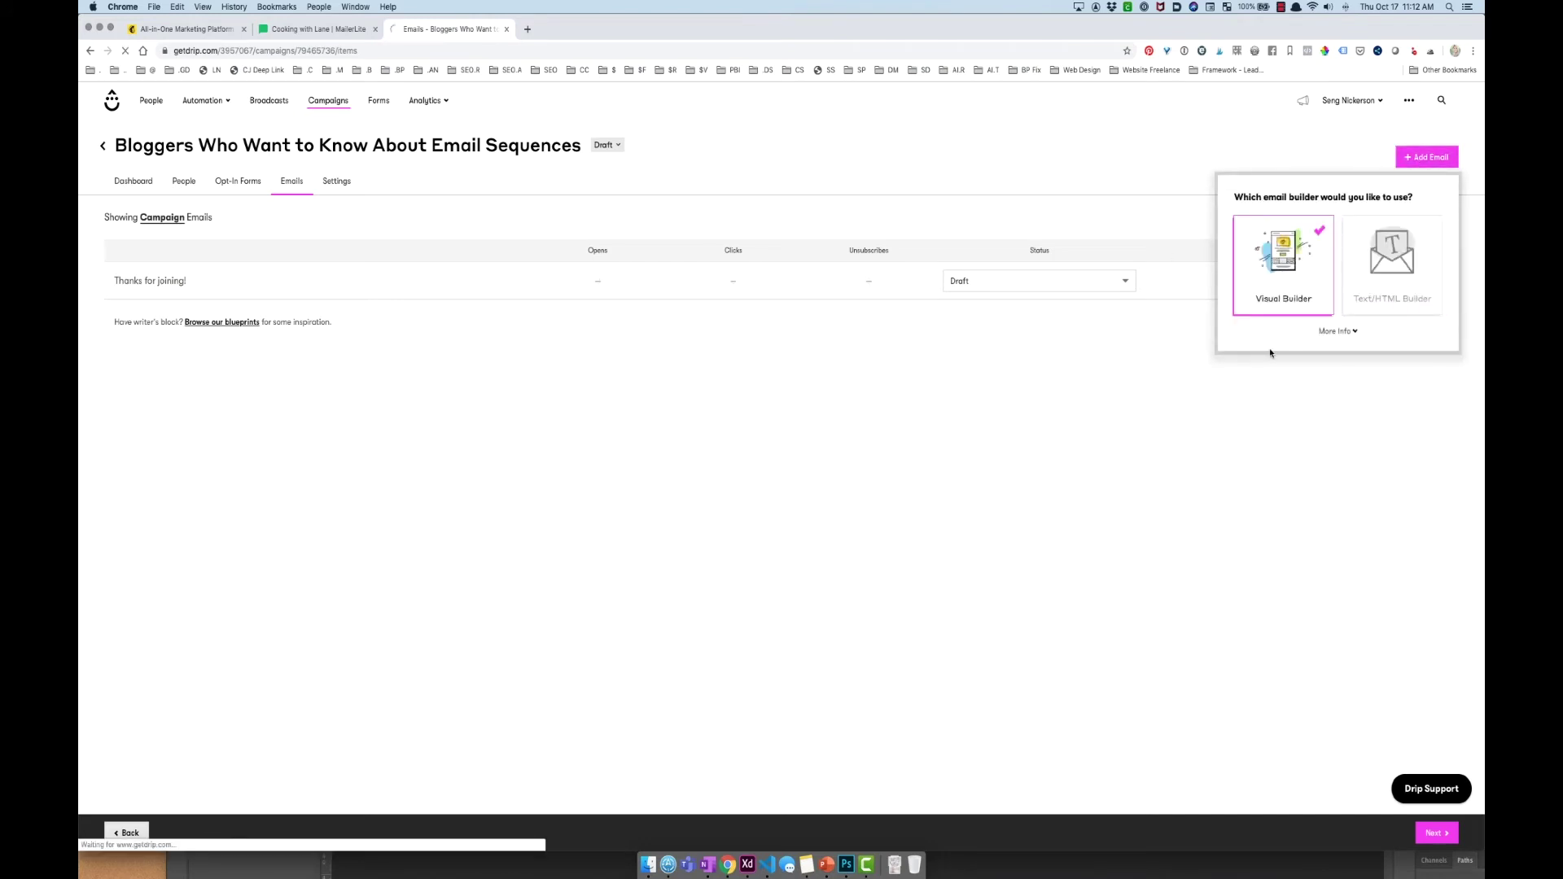
left_click(1362, 304)
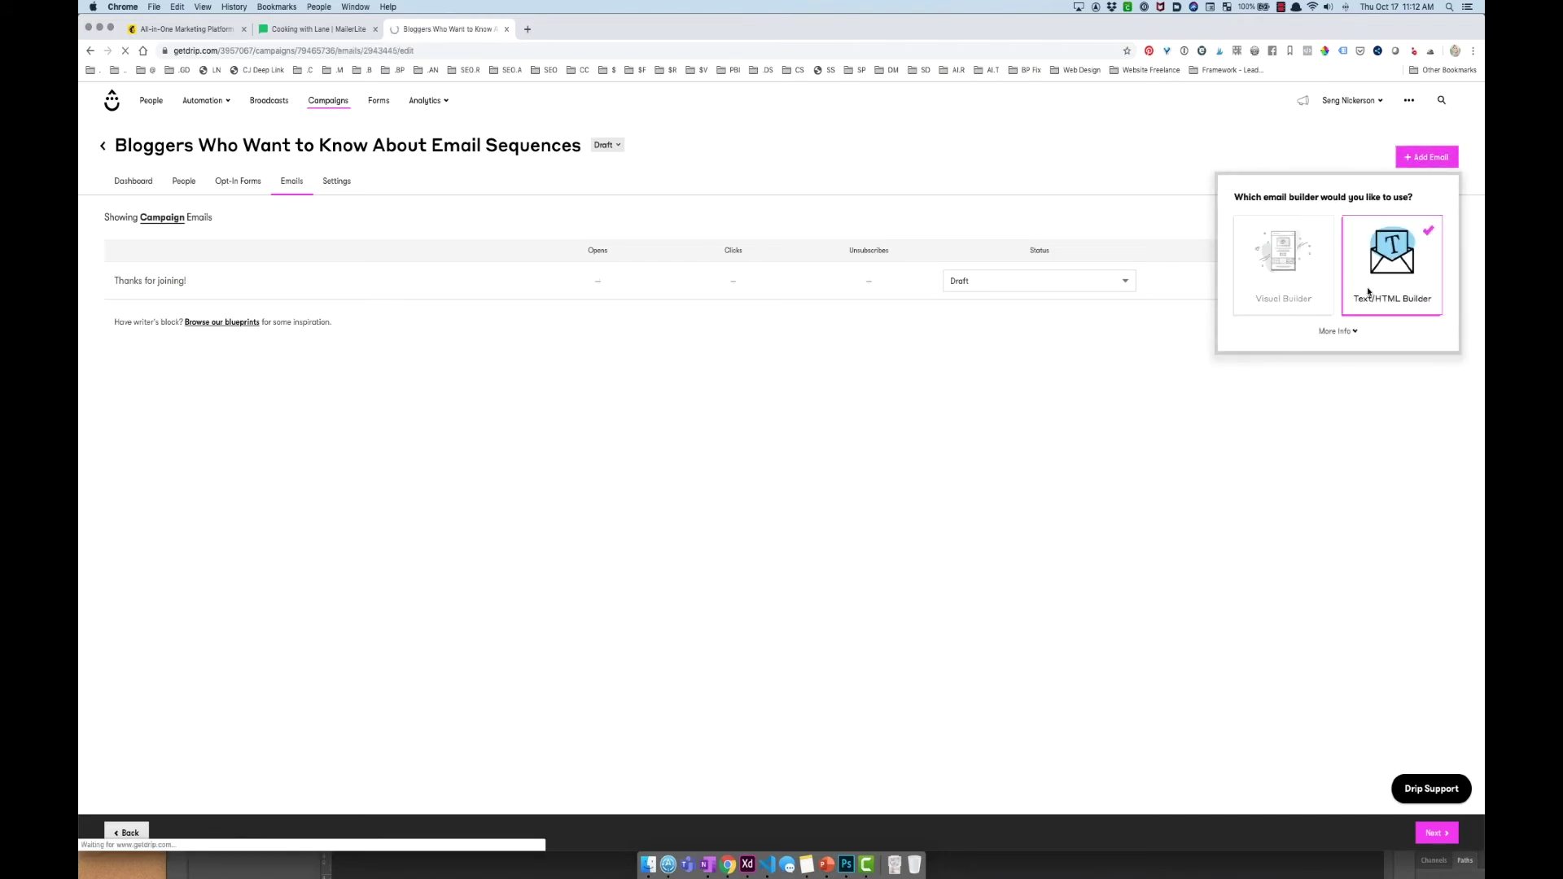
left_click(512, 268)
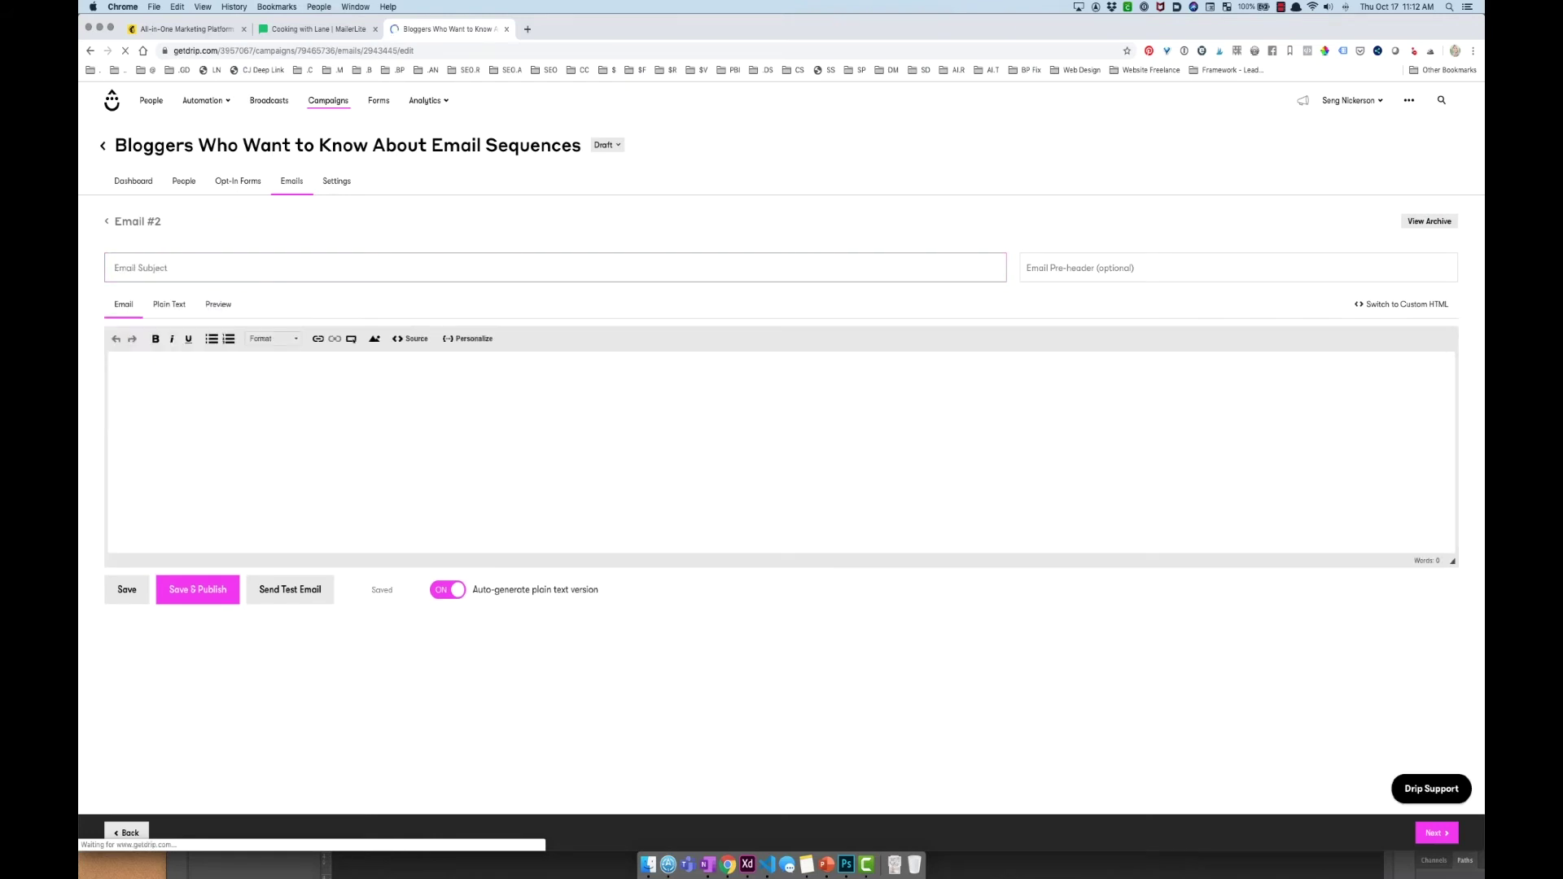
left_click(575, 266)
type("Why You Needd ")
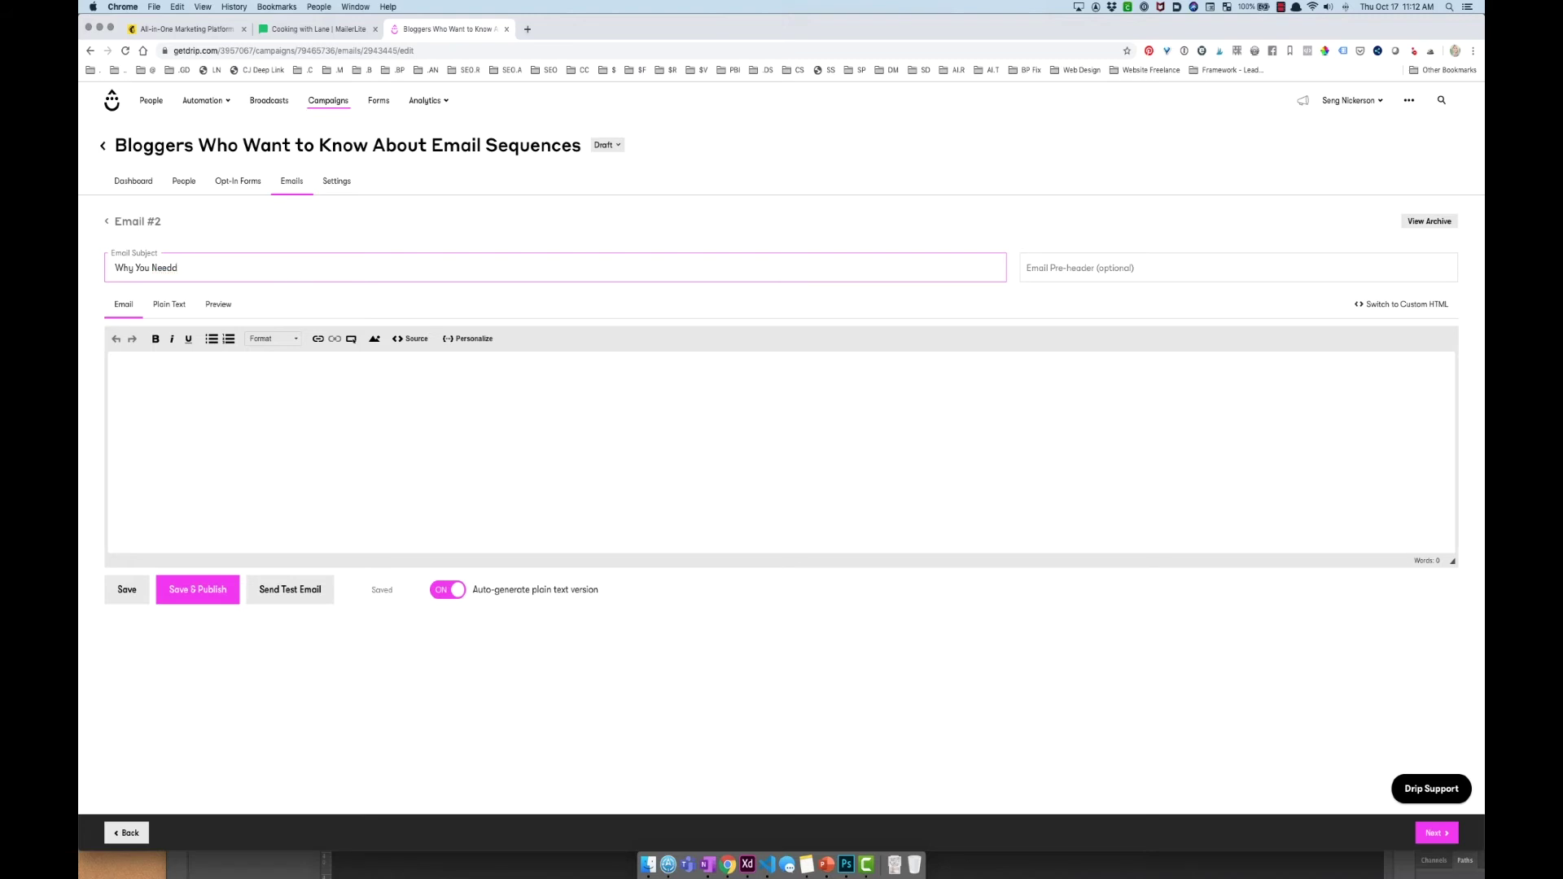
key("BackSpace")
key("BackSpace")
type(" to Build Up Your List")
left_click(608, 430)
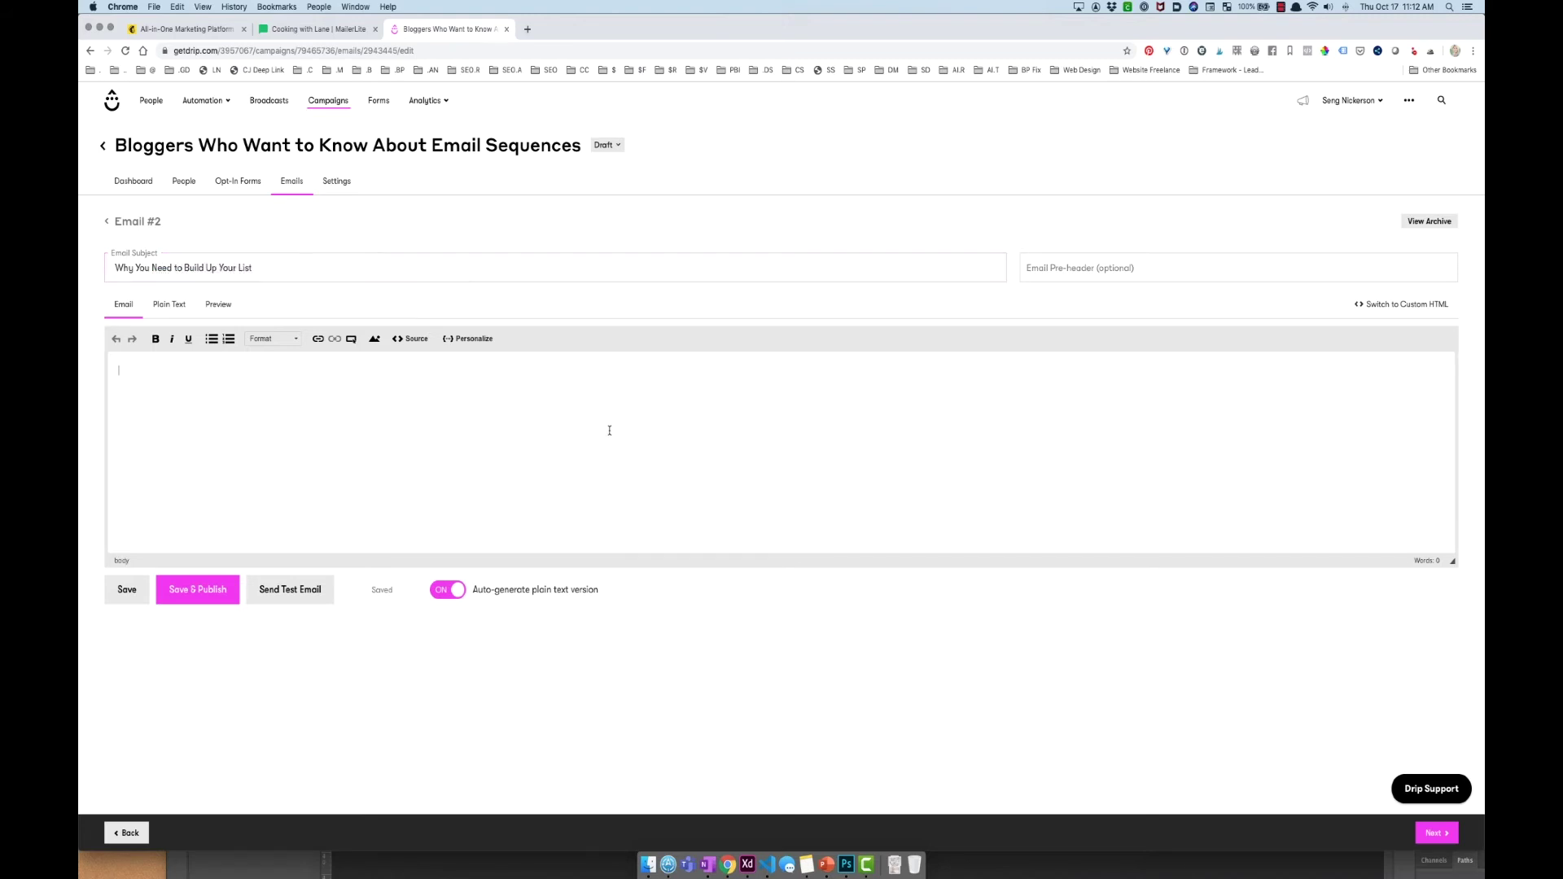
left_click(127, 589)
- Review the campaign's general settings, then look at its email list and the second email
left_click(345, 182)
scroll(970, 429, "down", 5)
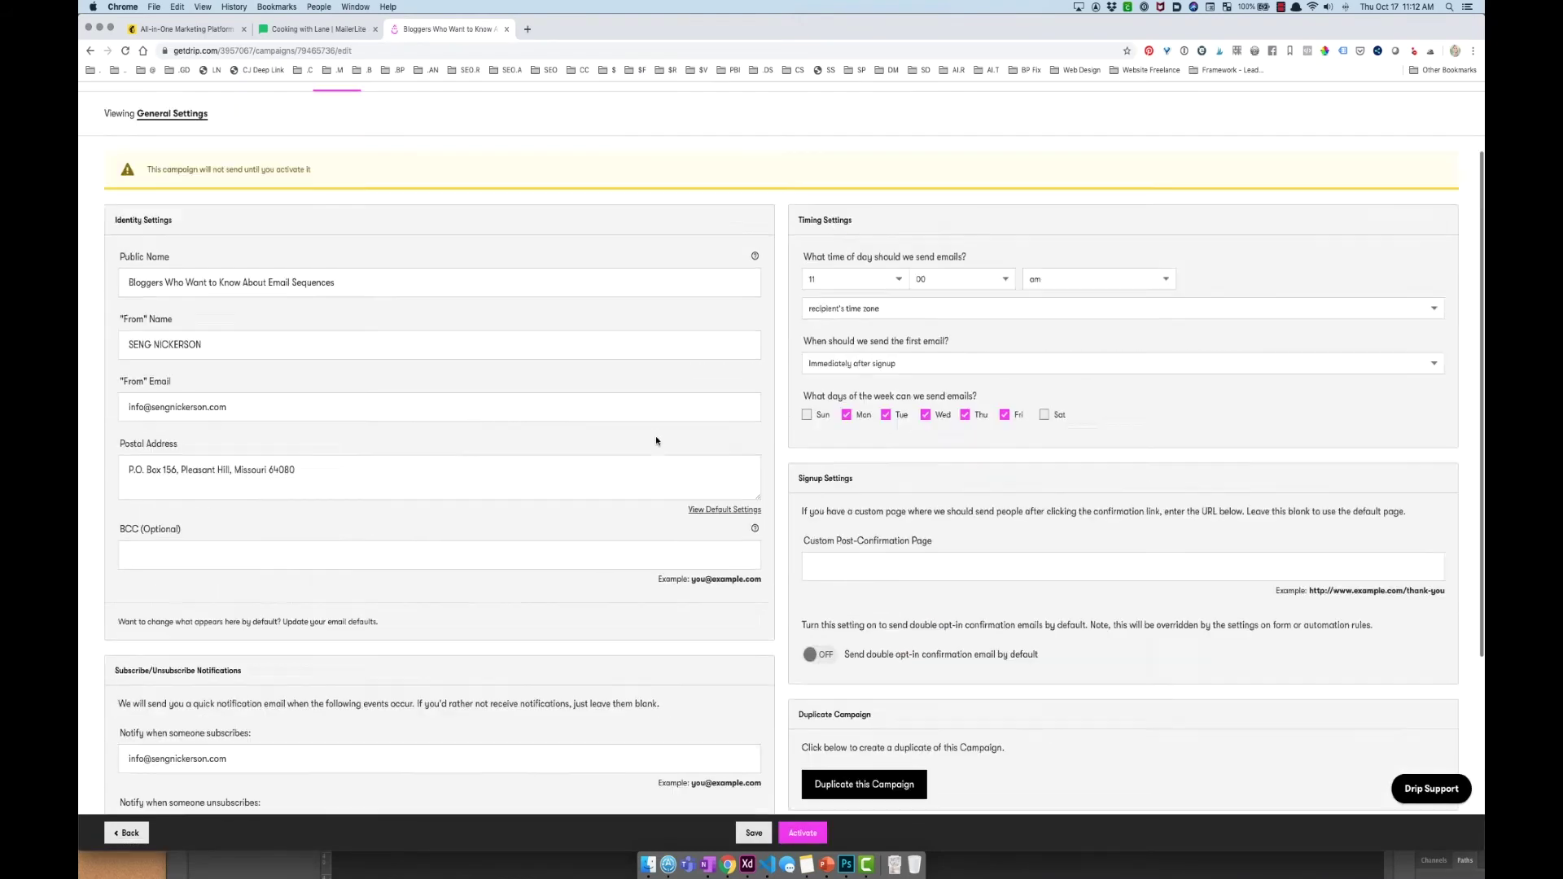
scroll(656, 436, "up", 5)
left_click(283, 183)
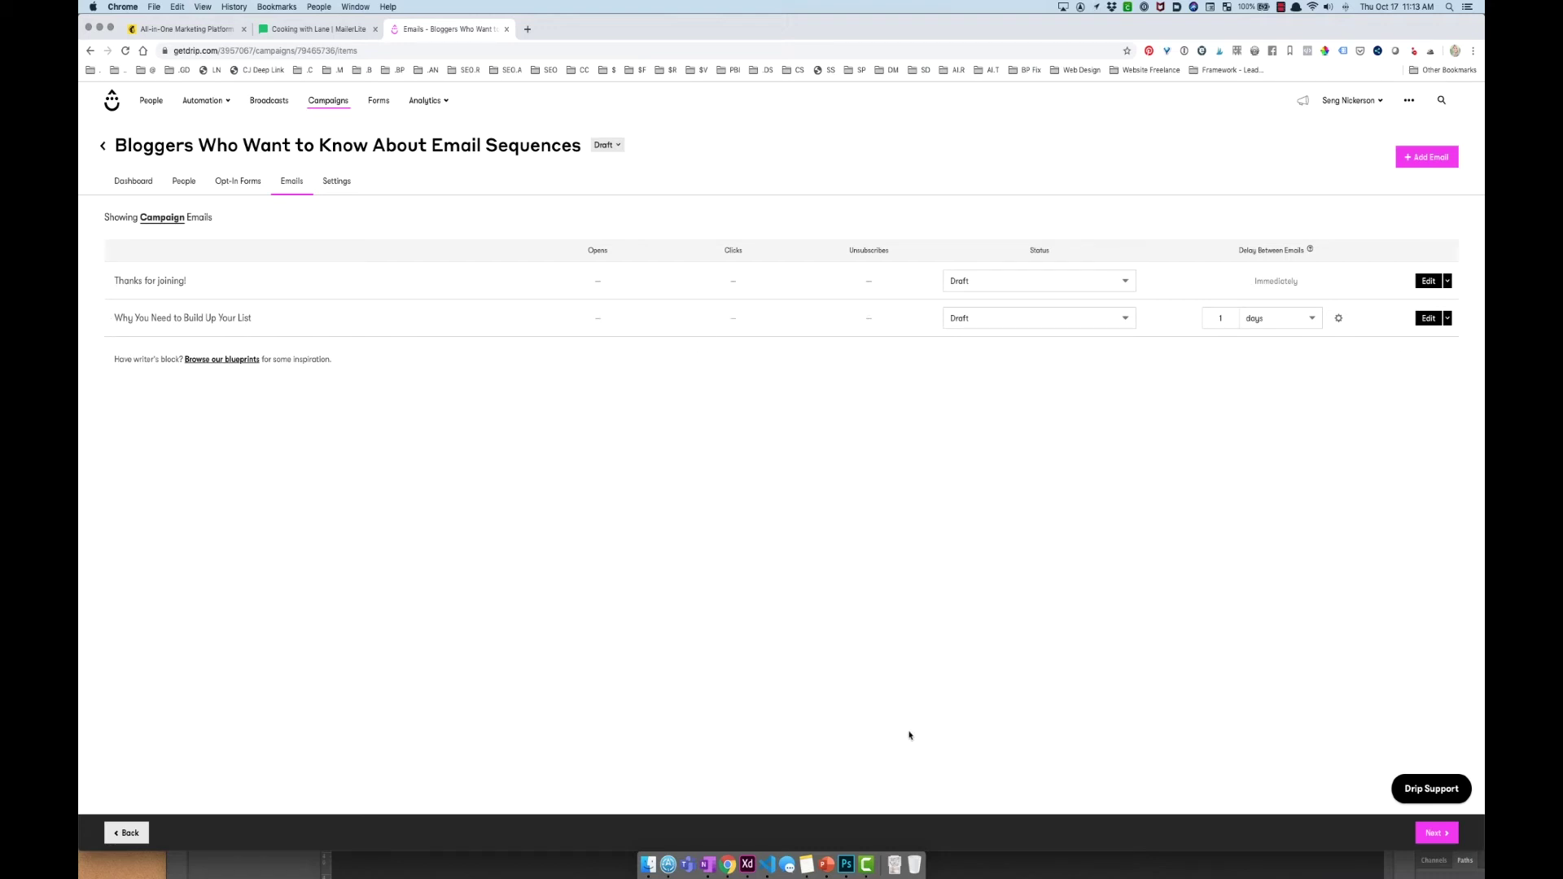
left_click(227, 324)
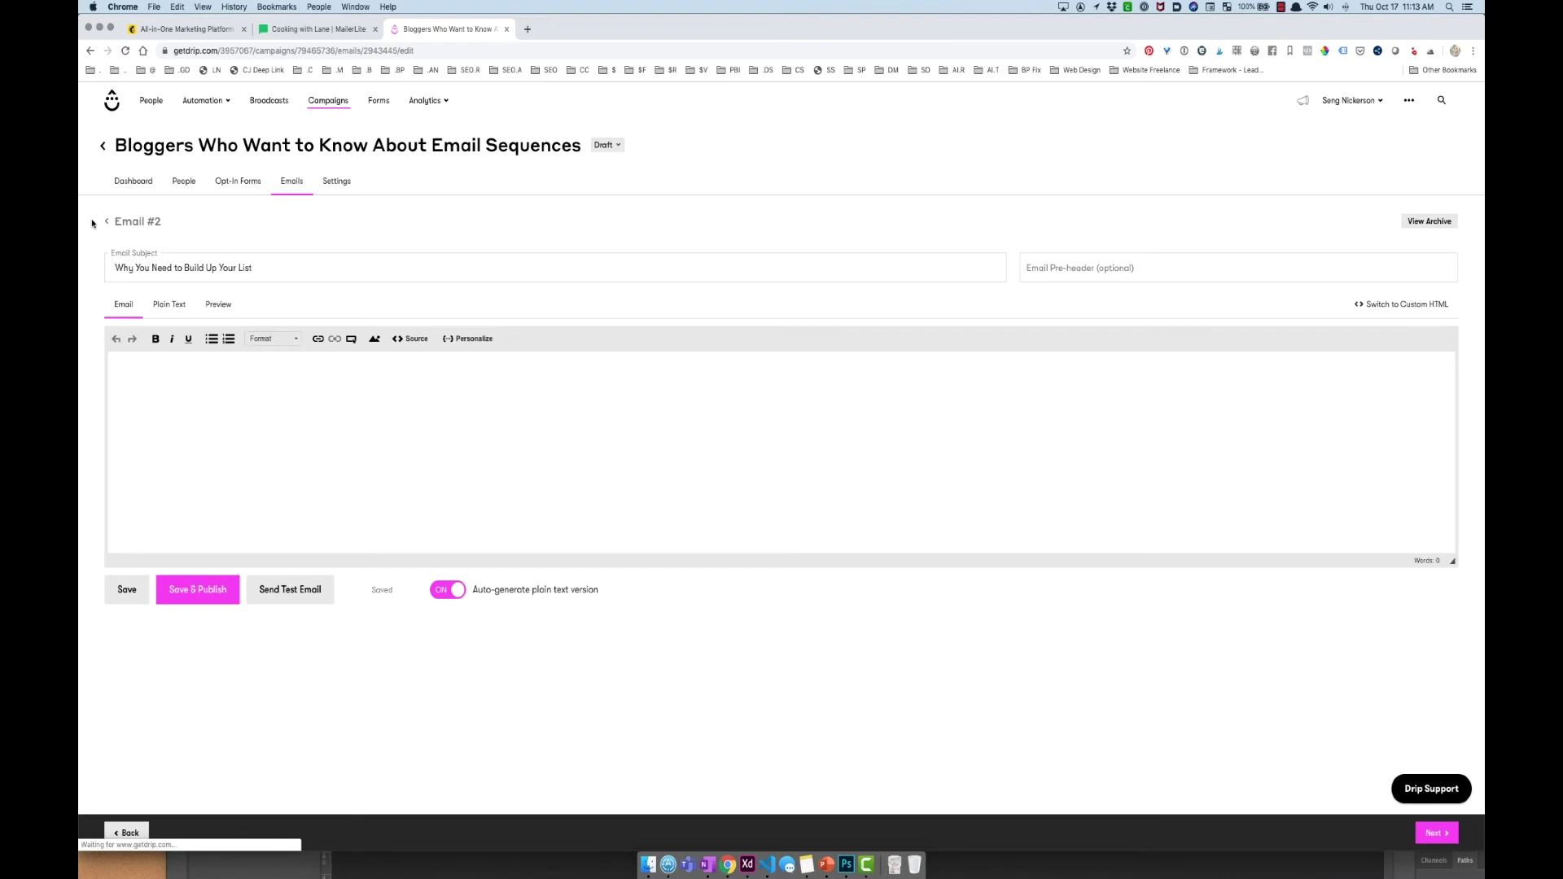
left_click(107, 226)
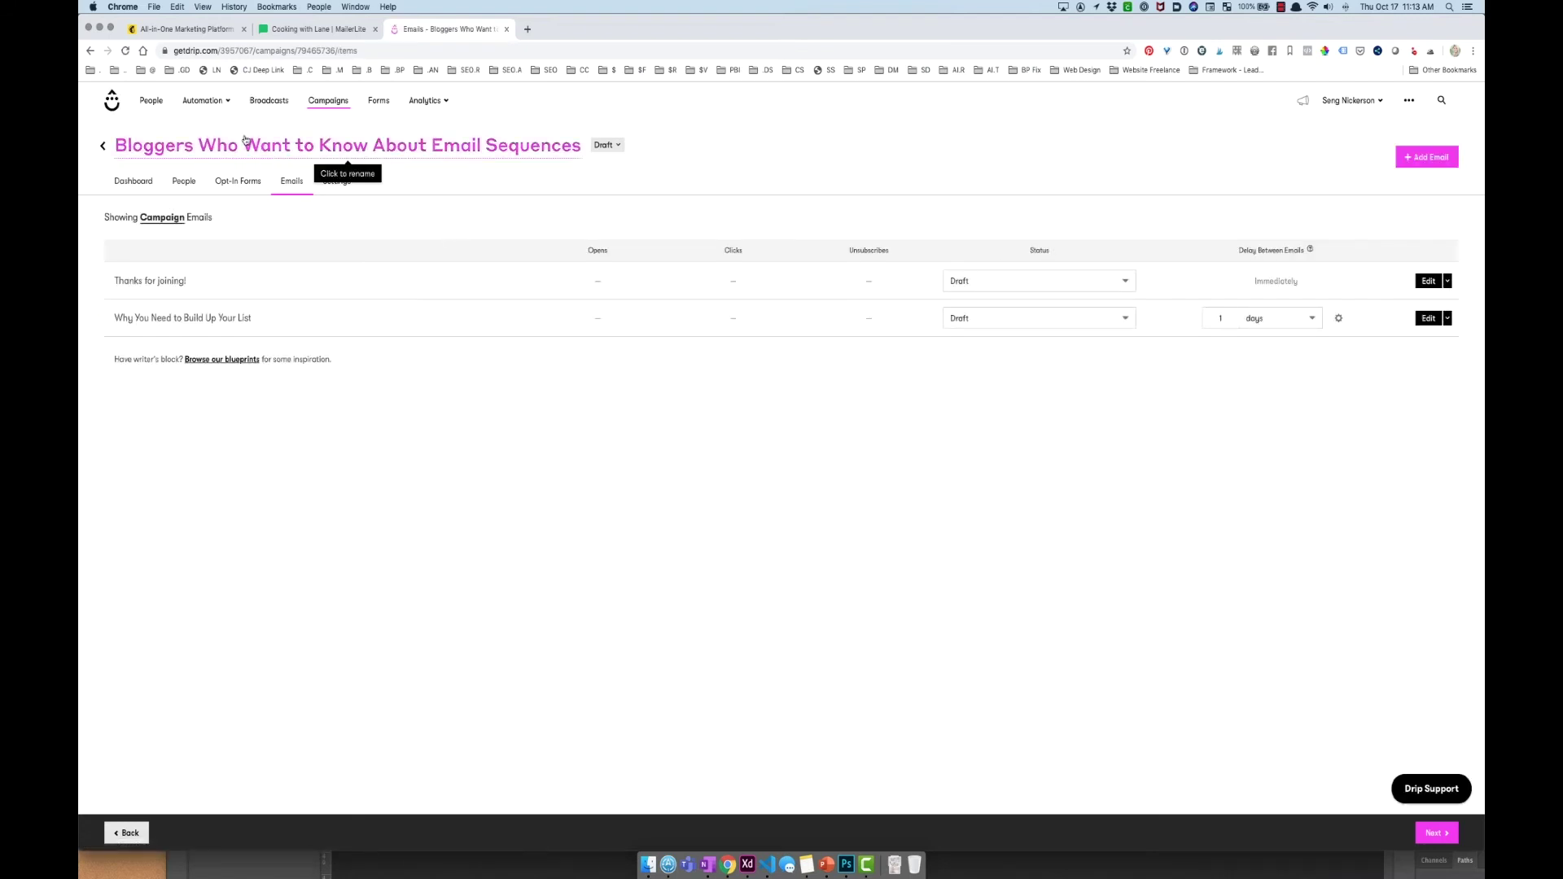
- Create a new automation workflow named "Bloggers Who Want to Write Email Sequences"
left_click(230, 107)
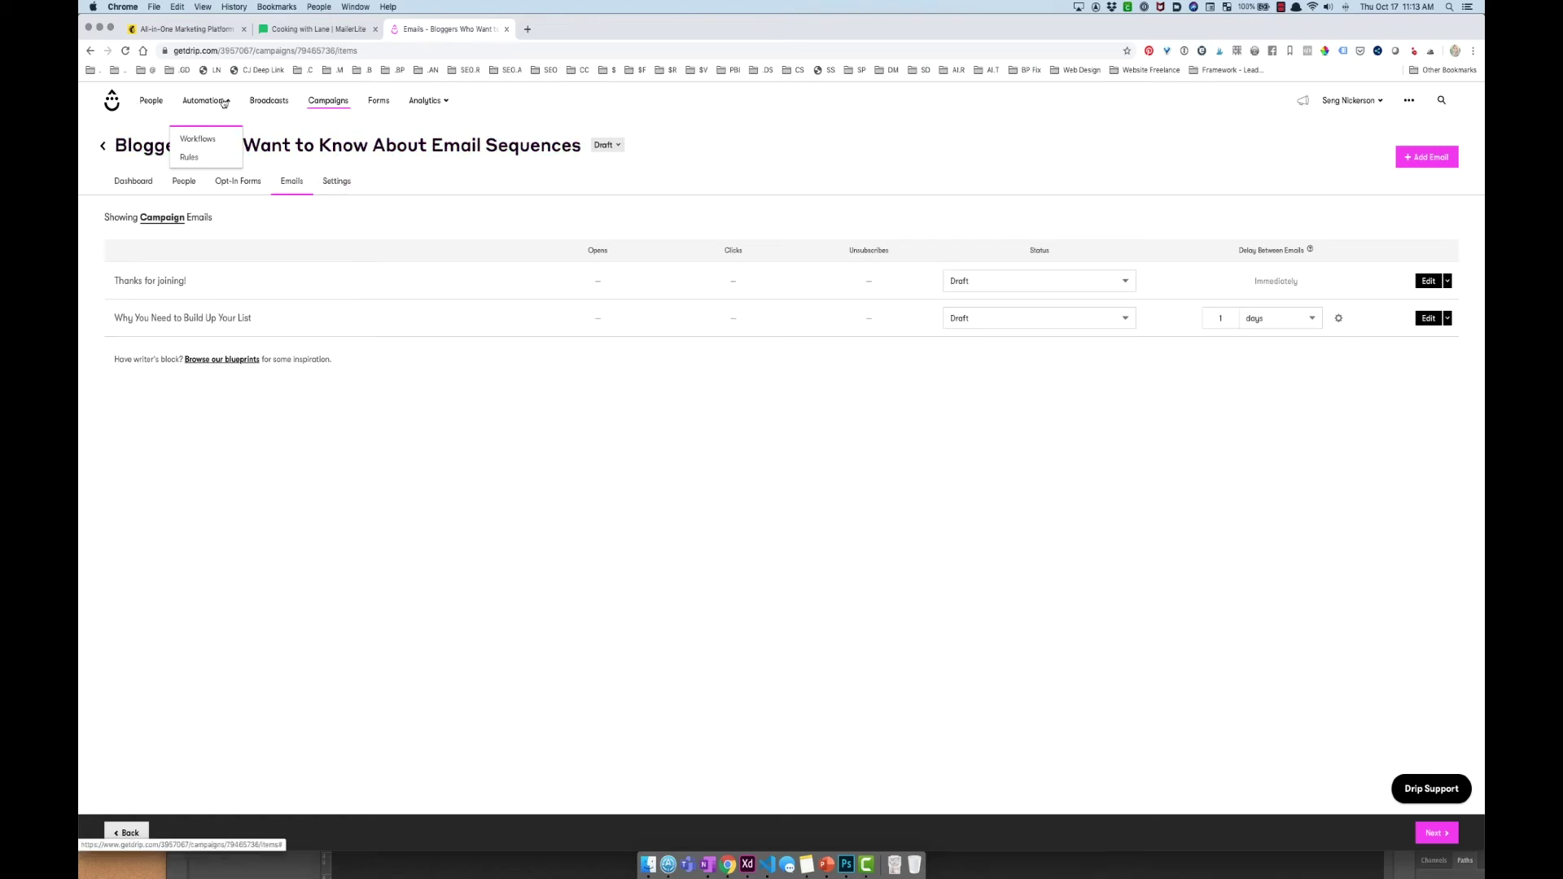
left_click(215, 139)
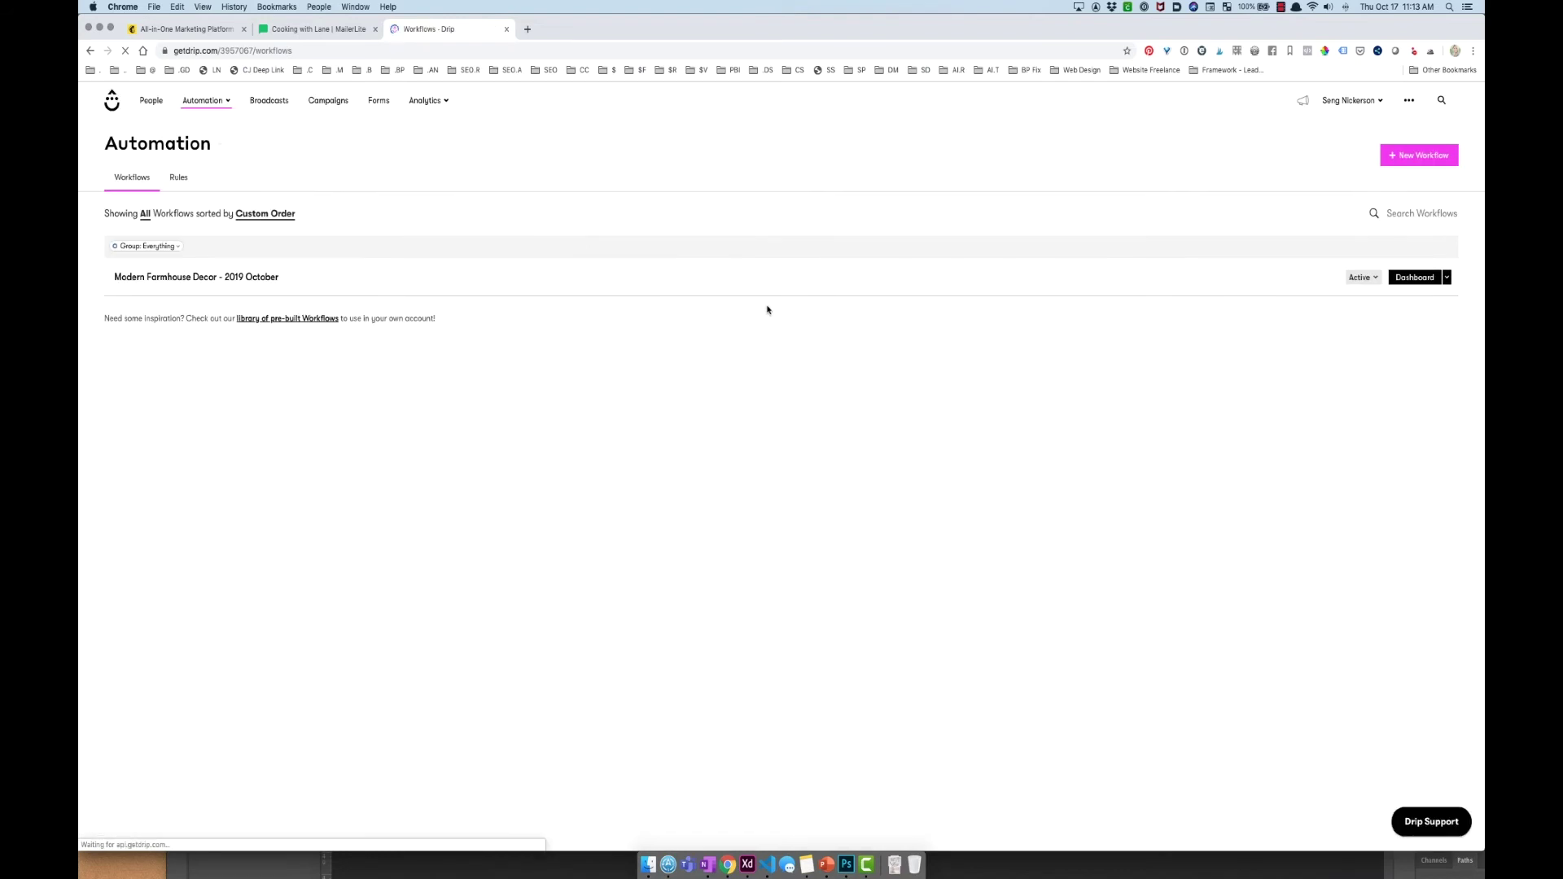
left_click(1426, 161)
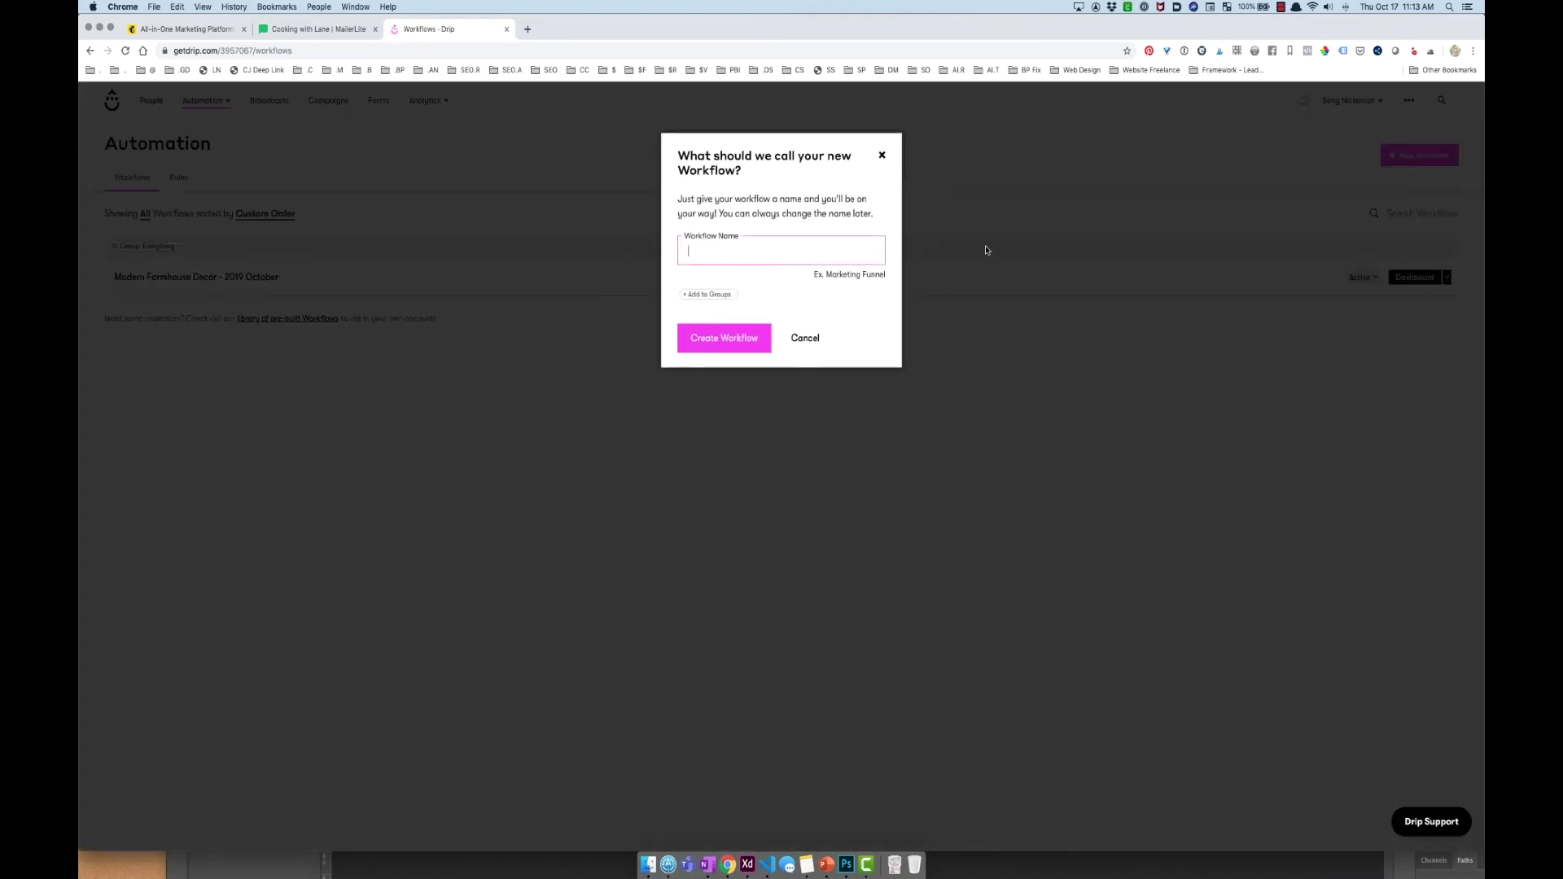
type("Blo")
key("BackSpace")
key("BackSpace")
key("BackSpace")
type("Bloggers Who Want to Write Email Sequences")
left_click(732, 338)
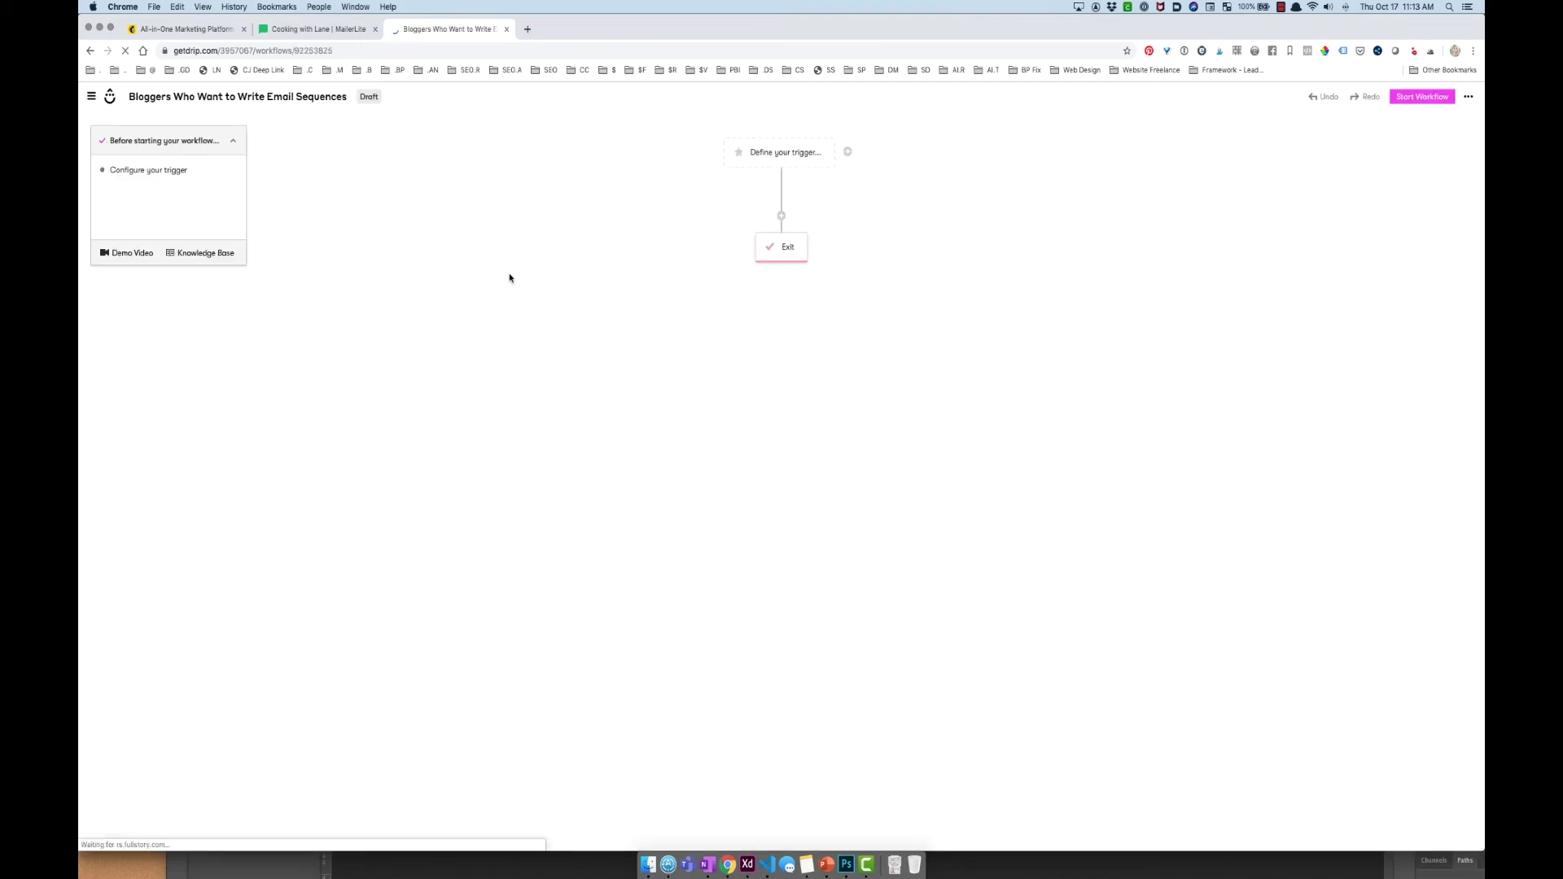
- Add an action step between the workflow's trigger and exit, and look through the Drip actions available for it
left_click(782, 216)
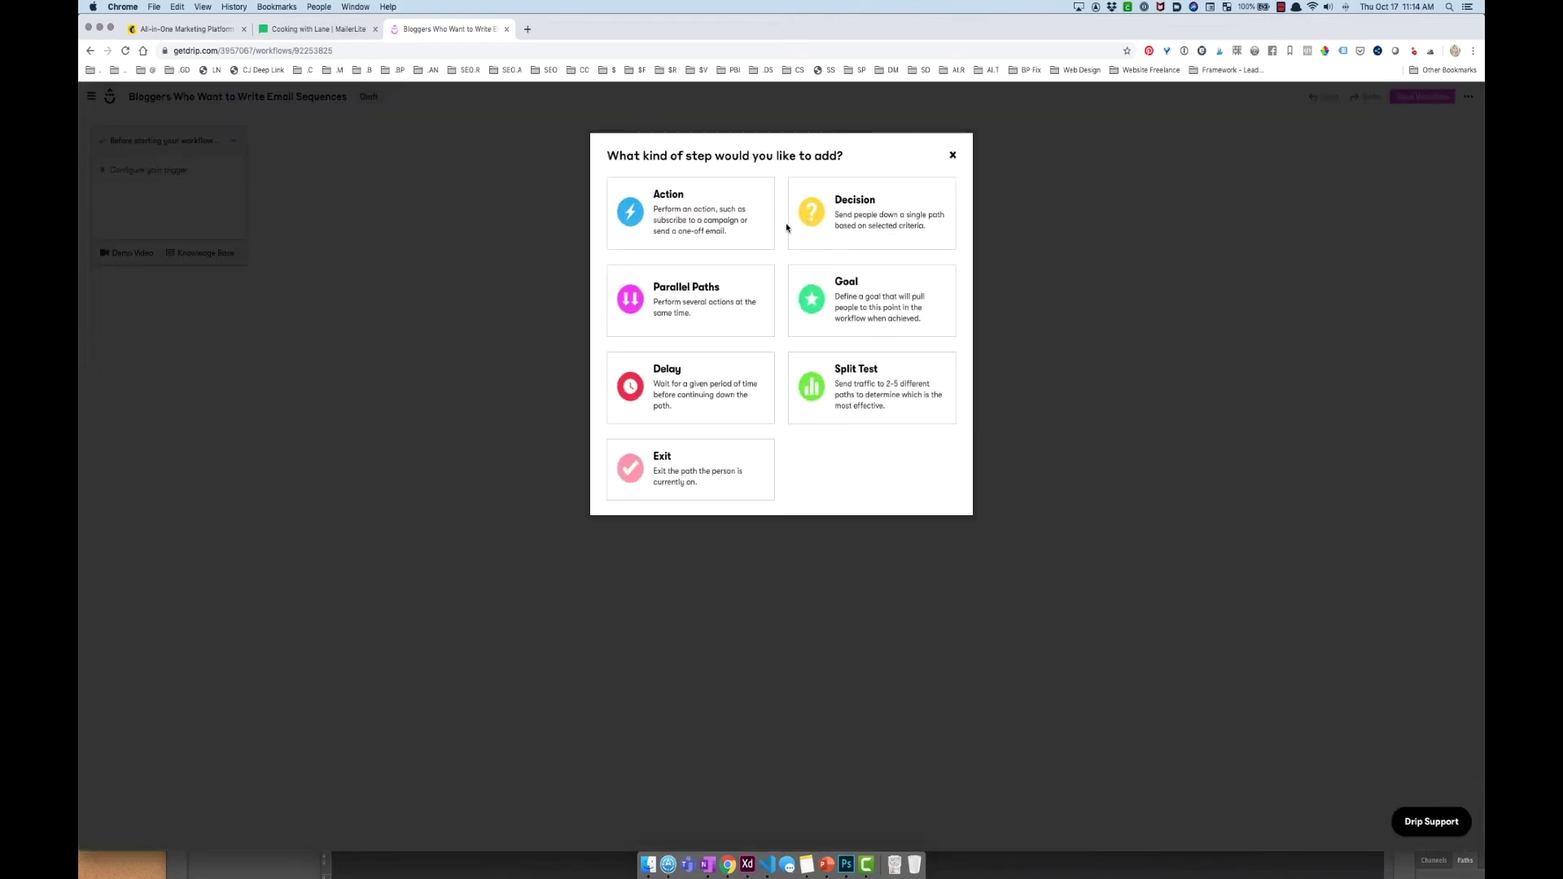
left_click(722, 218)
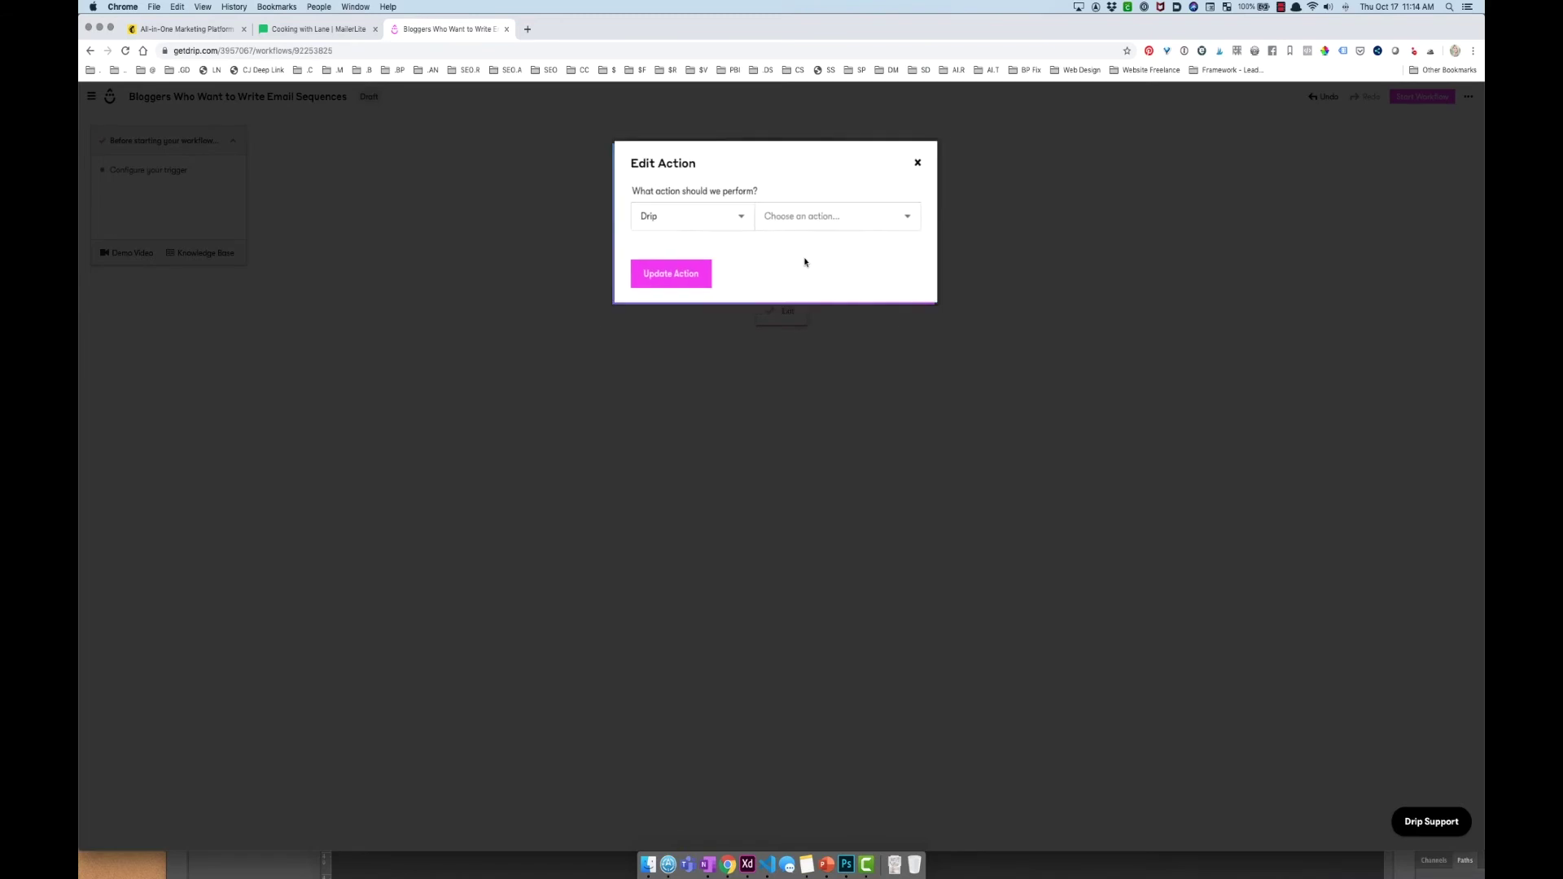
left_click(711, 214)
left_click(804, 209)
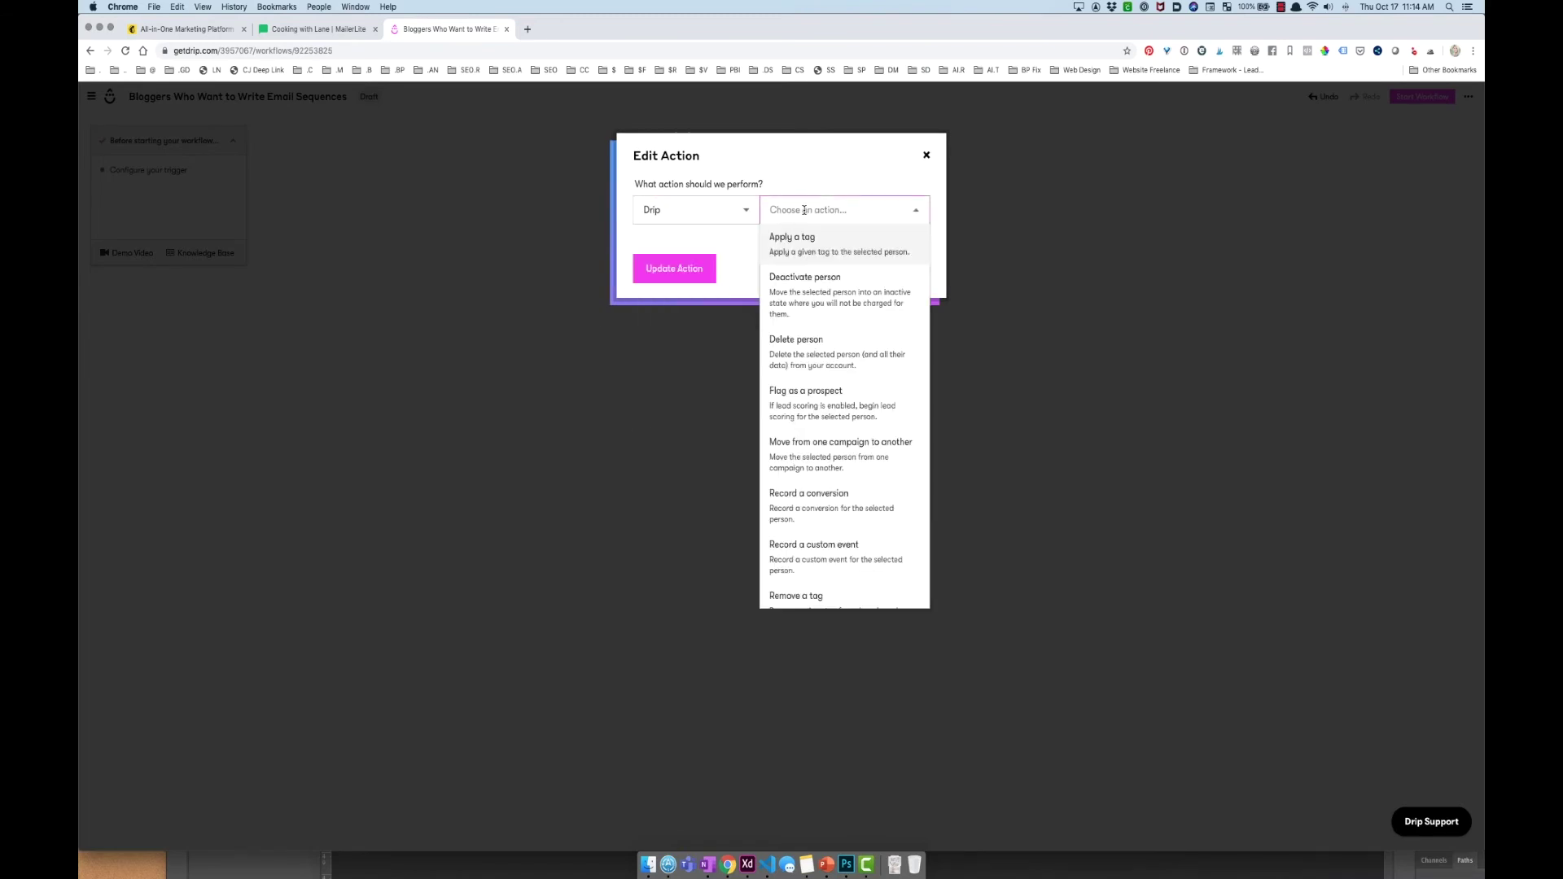
scroll(854, 308, "down", 4)
scroll(856, 310, "down", 3)
scroll(855, 310, "down", 1)
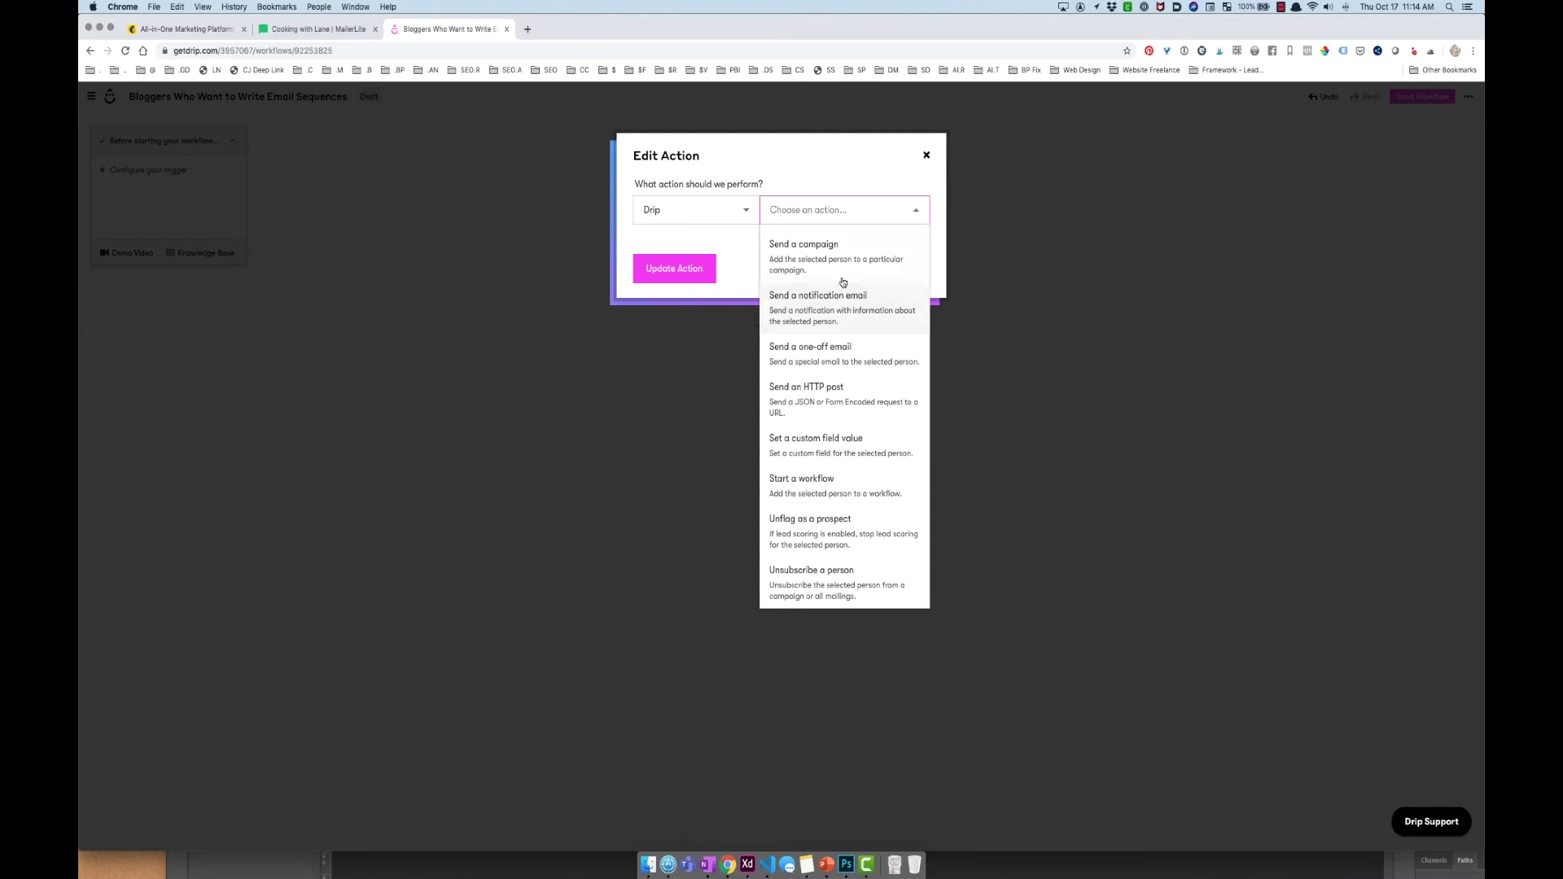
type("subs")
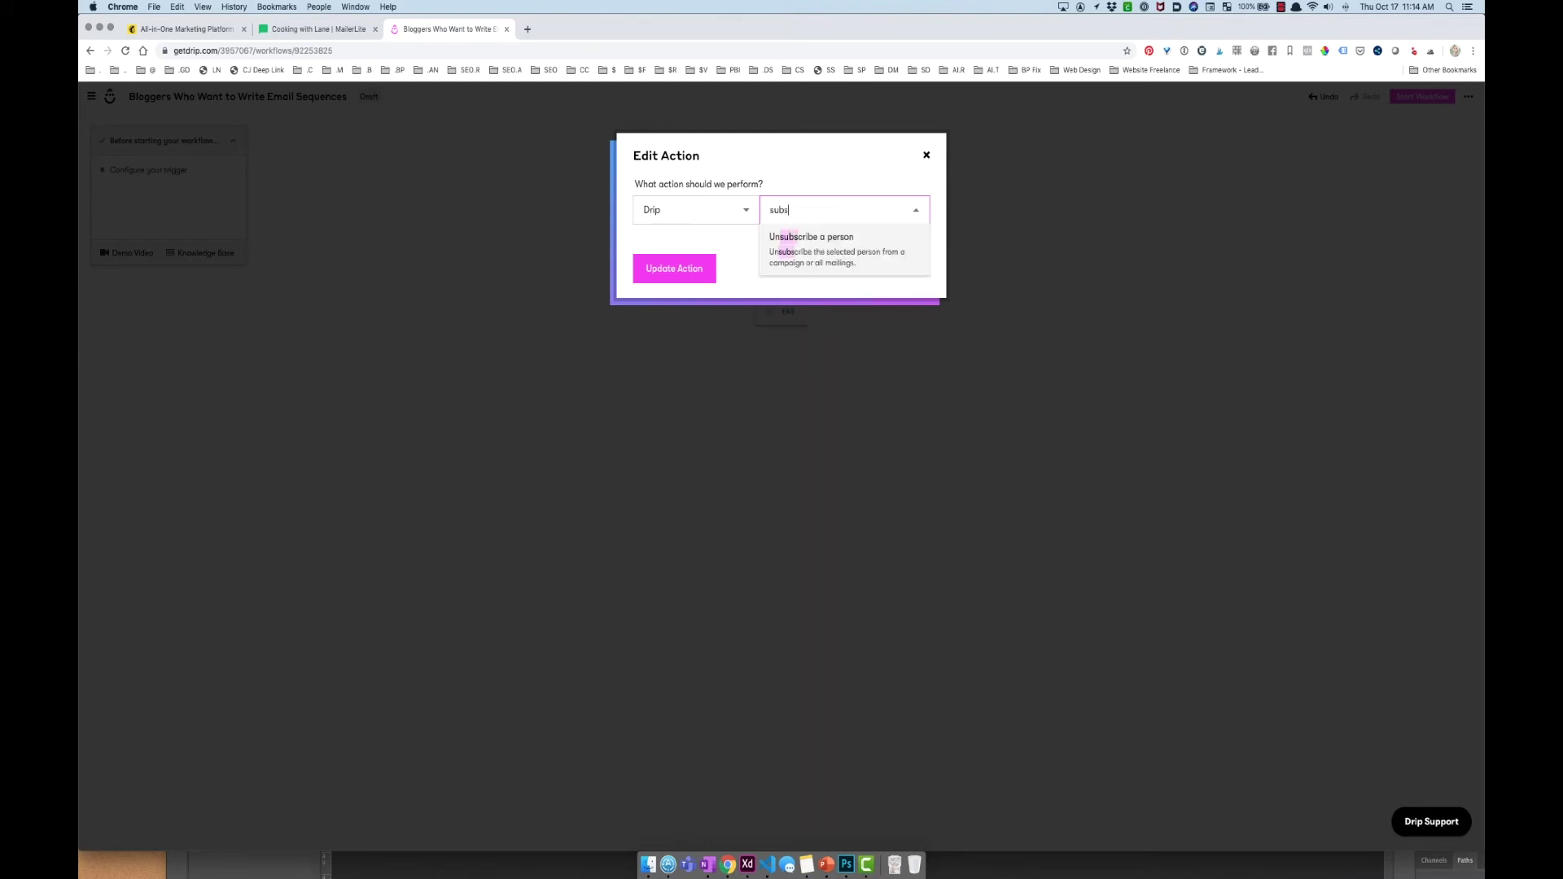
key("BackSpace")
key("BackSpace")
key("BackSpace")
key("BackSpace")
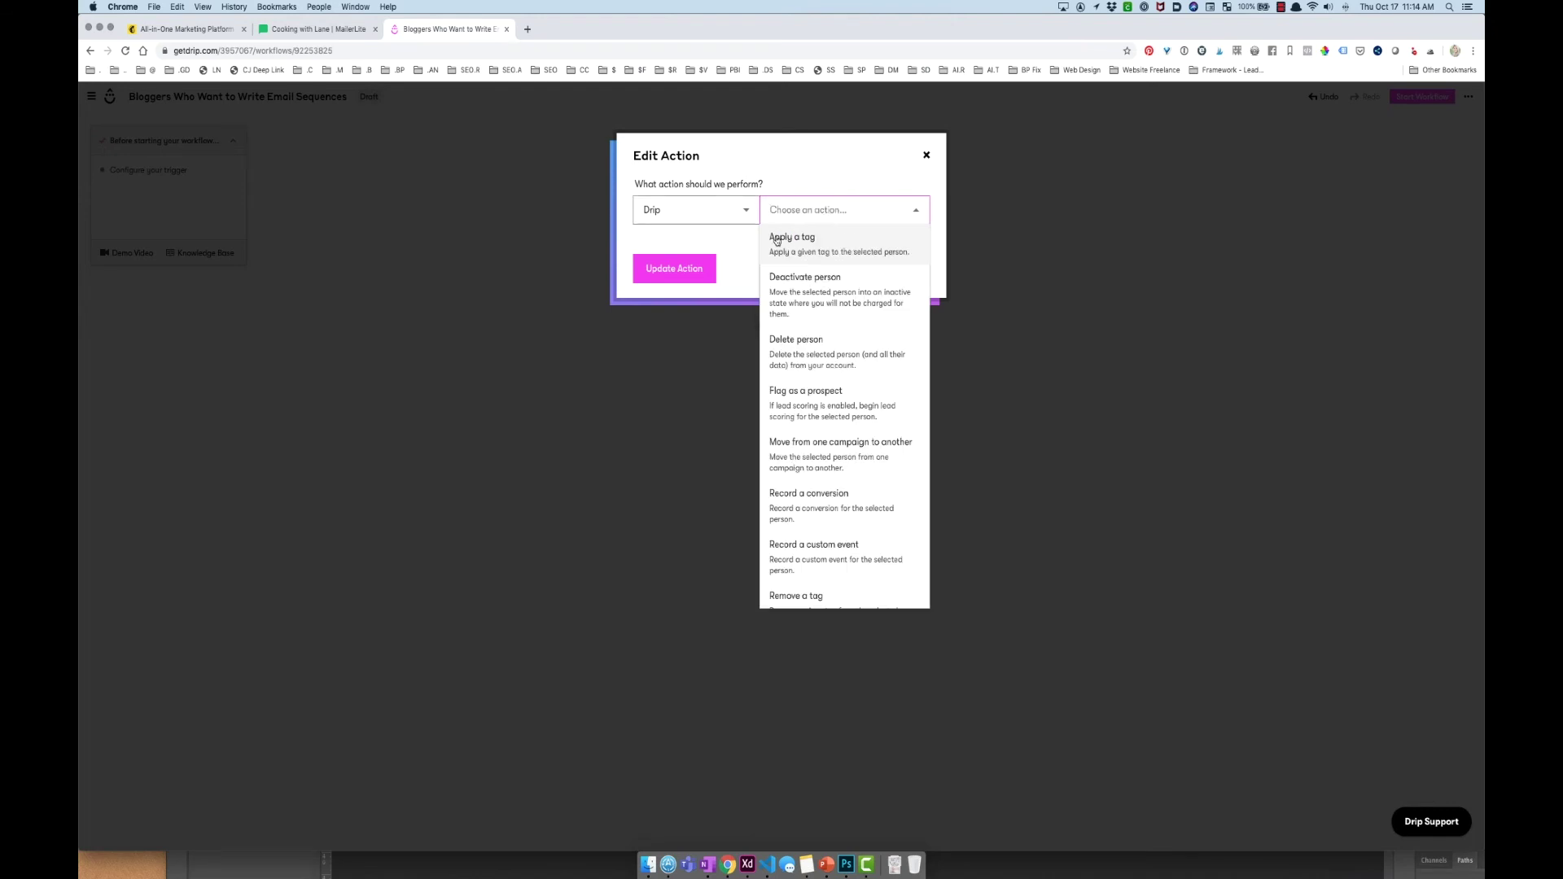
scroll(836, 312, "down", 5)
scroll(836, 312, "down", 5)
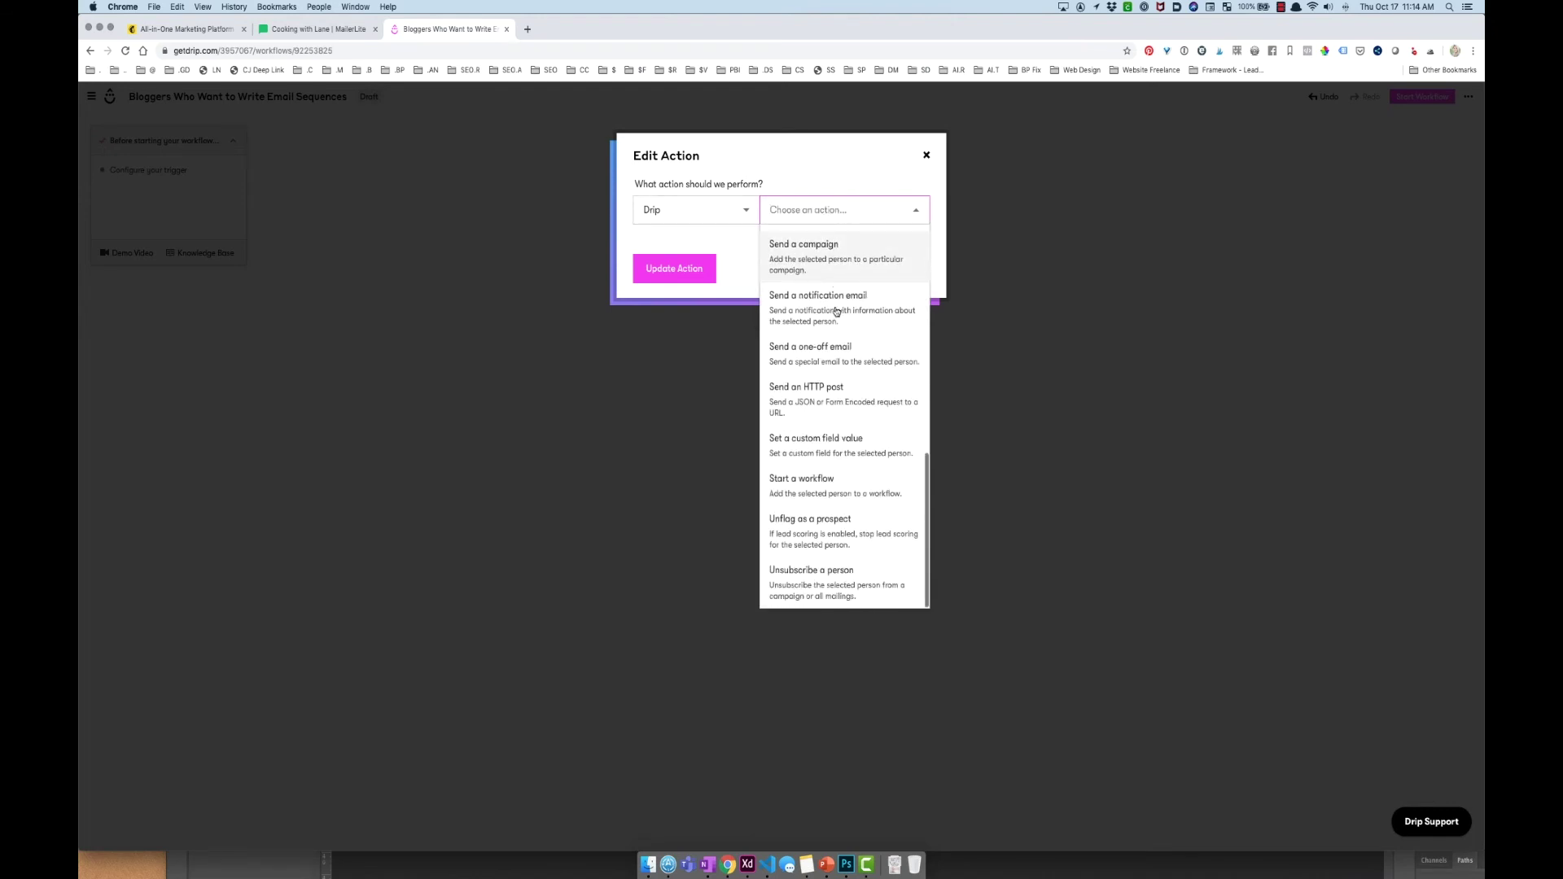
- Set the action to send the "Bloggers Who Want to Know About Email Sequences" campaign and save the action
type("campaign")
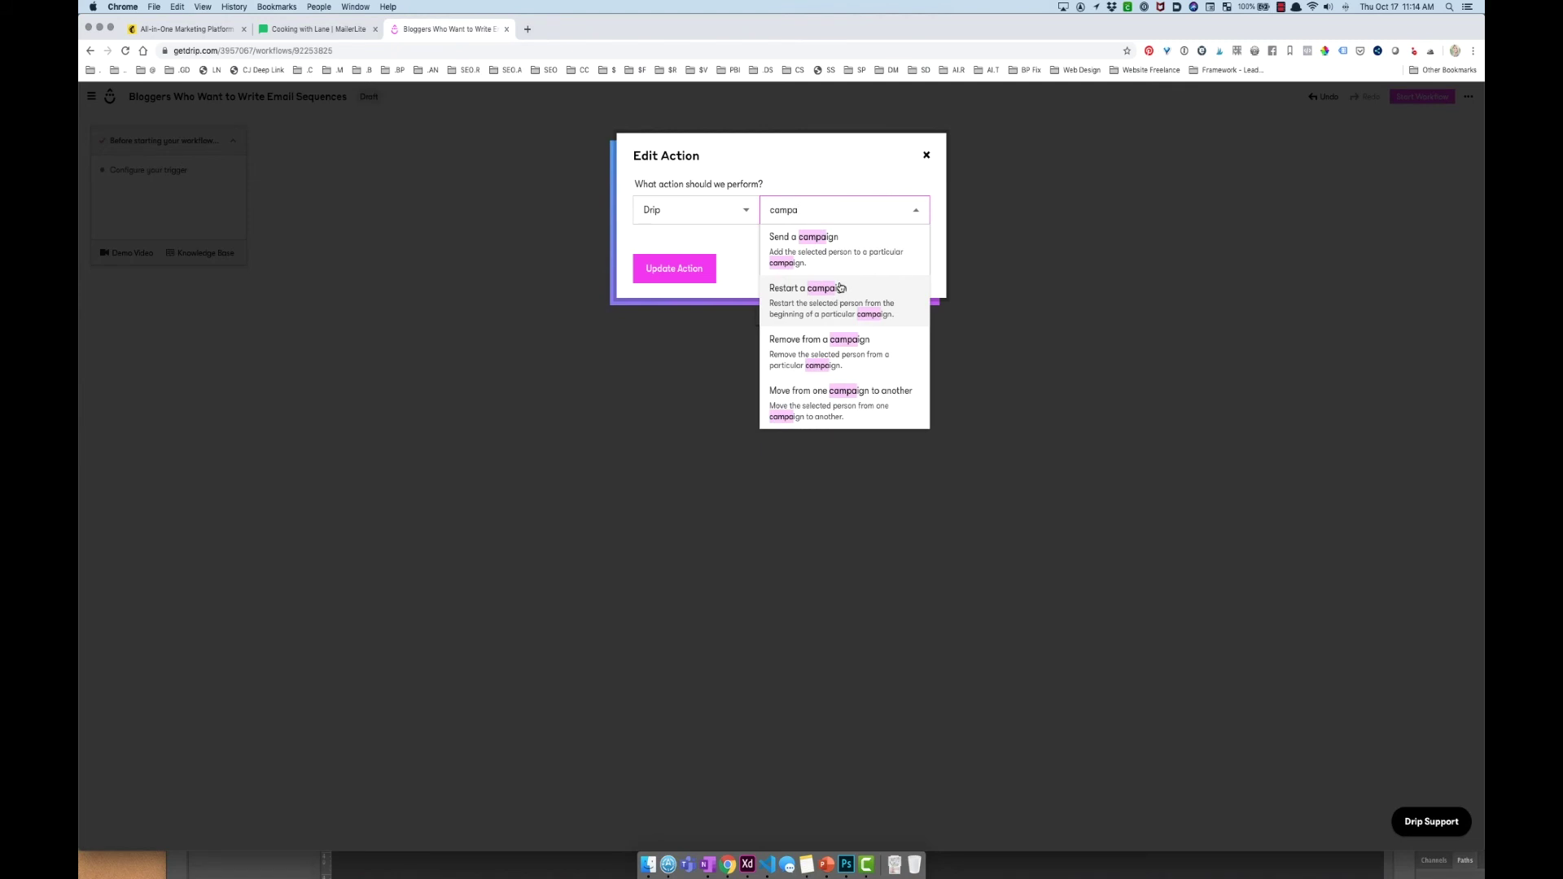
left_click(839, 259)
left_click(792, 270)
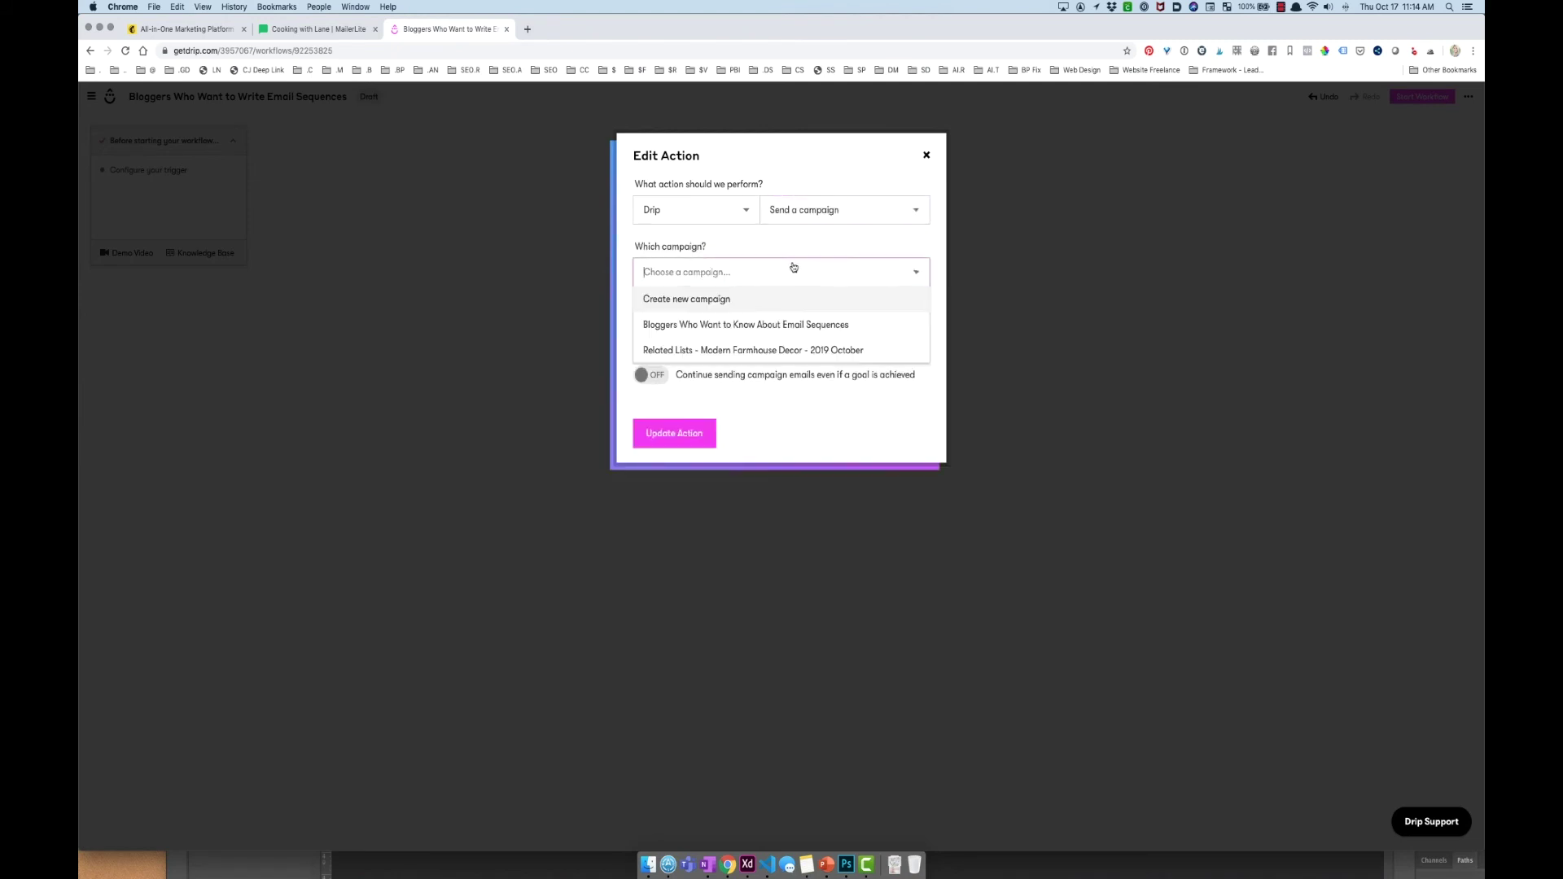
left_click(791, 324)
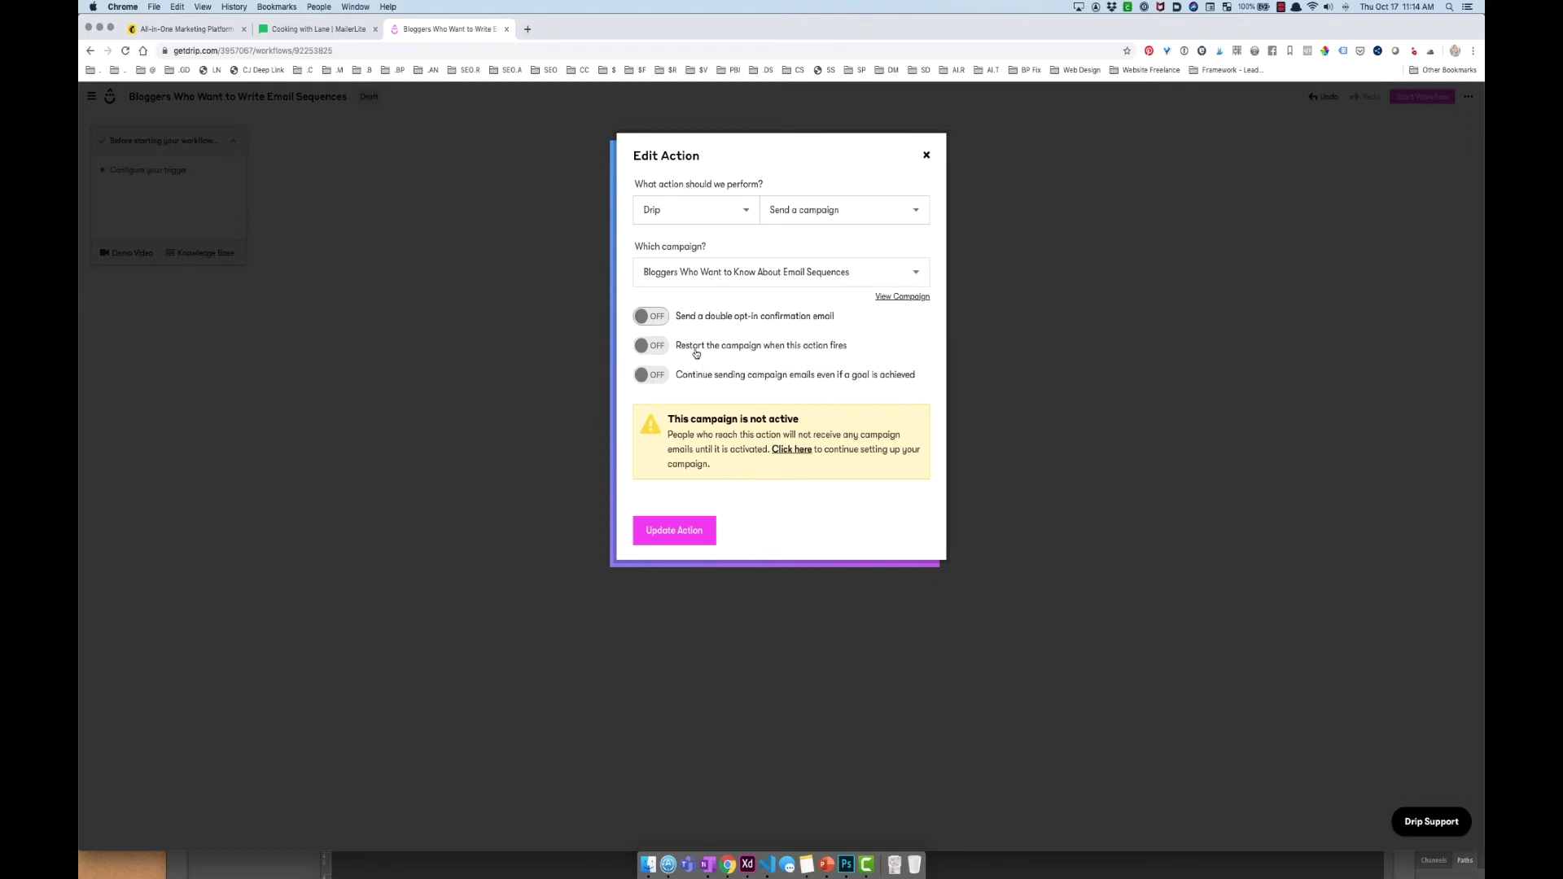
left_click(675, 530)
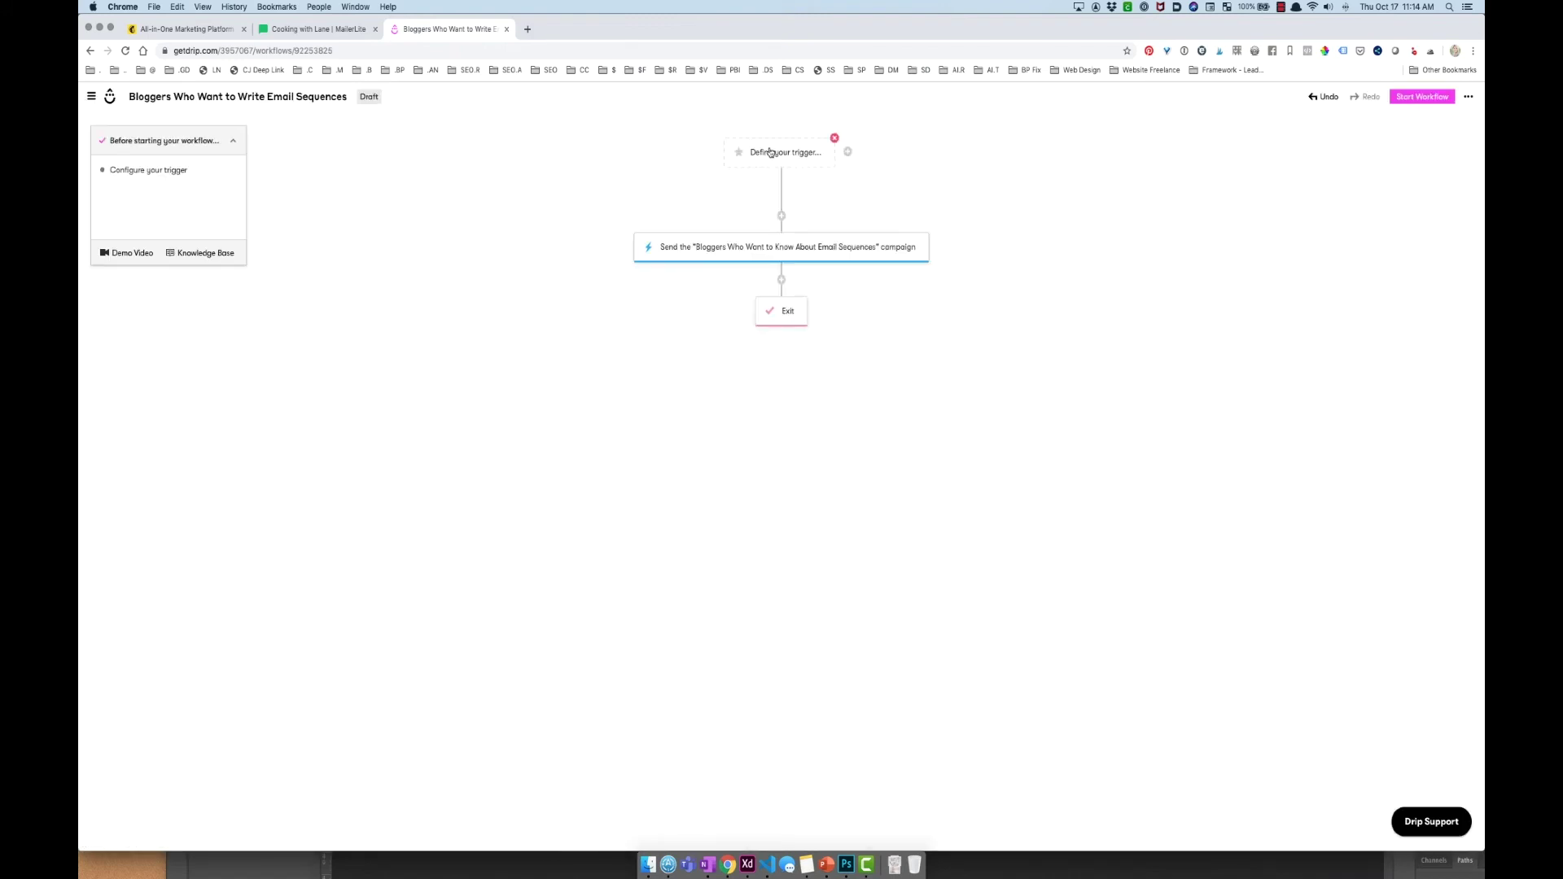
- Examine the workflow trigger's events and the tags offered for "Applied a tag", closing the trigger settings without saving
left_click(829, 145)
left_click(788, 210)
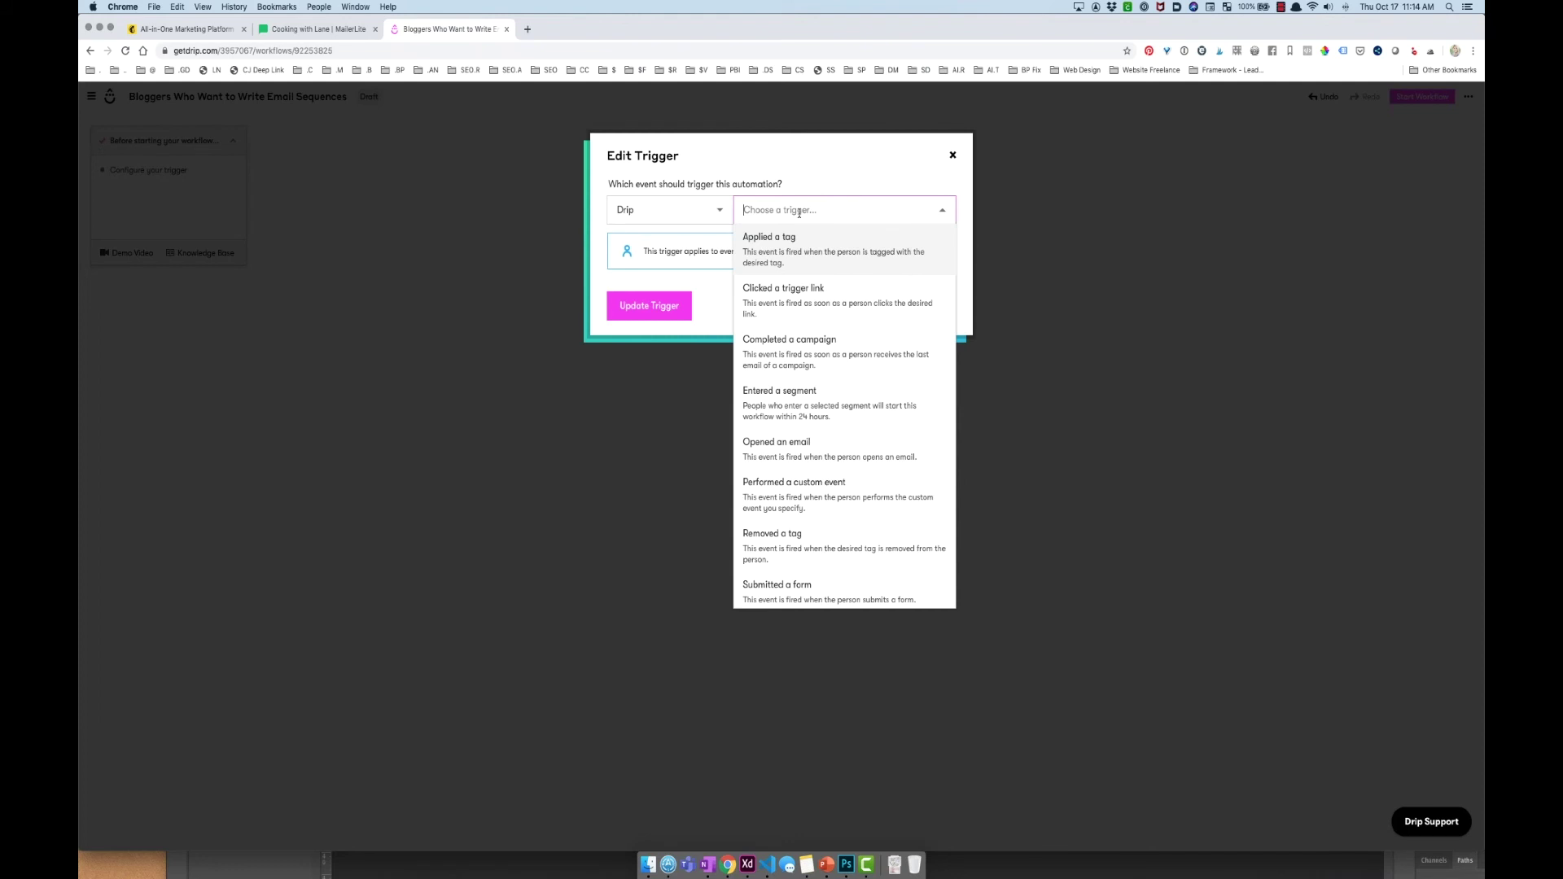
left_click(705, 213)
key("Return")
left_click(844, 275)
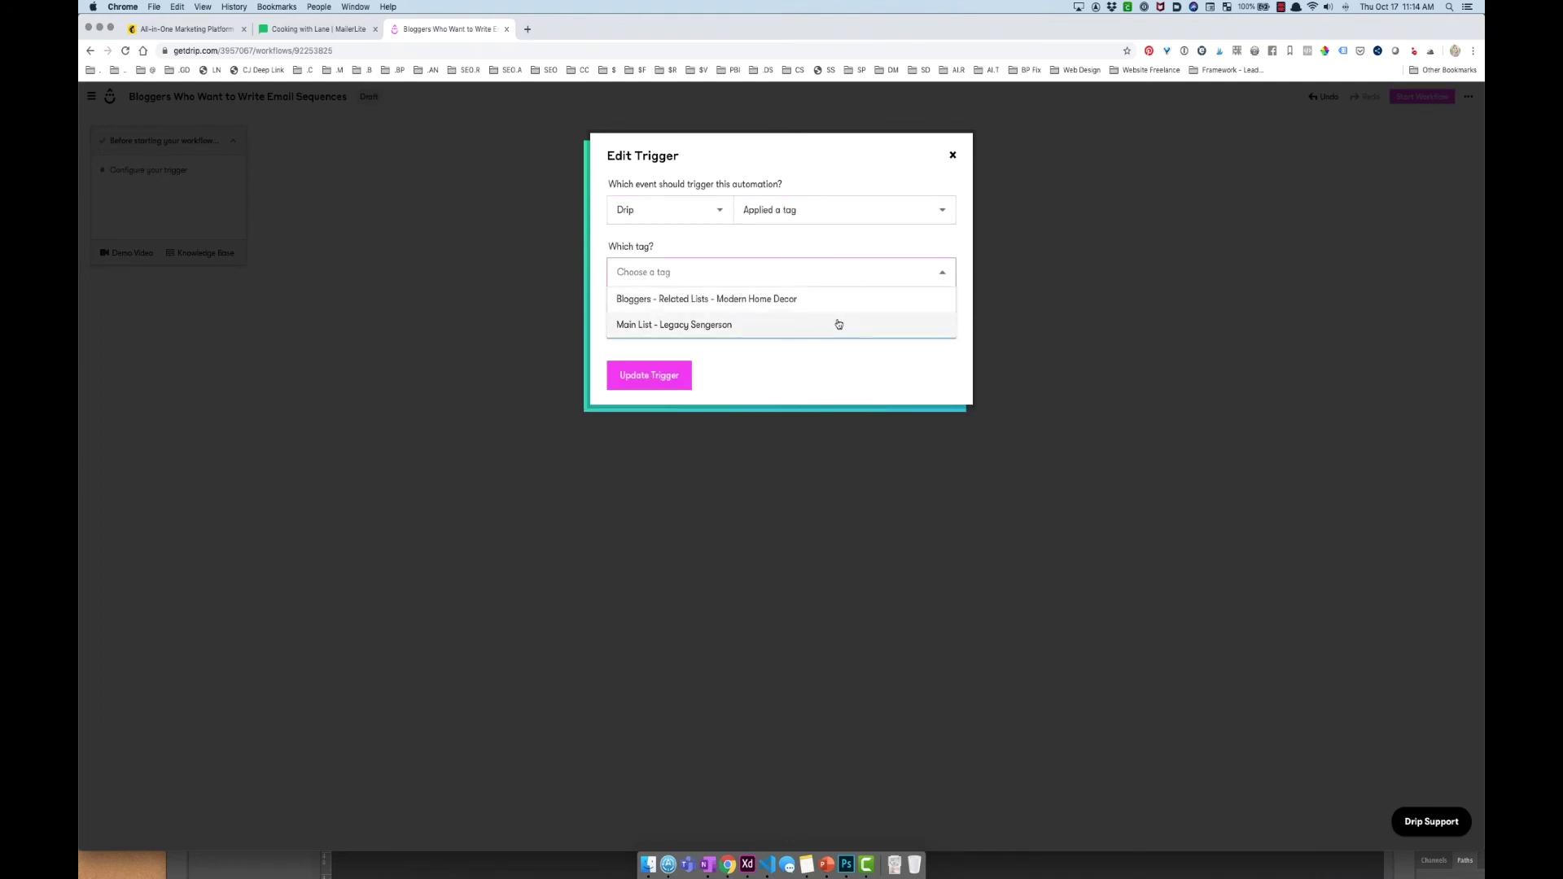
left_click(839, 252)
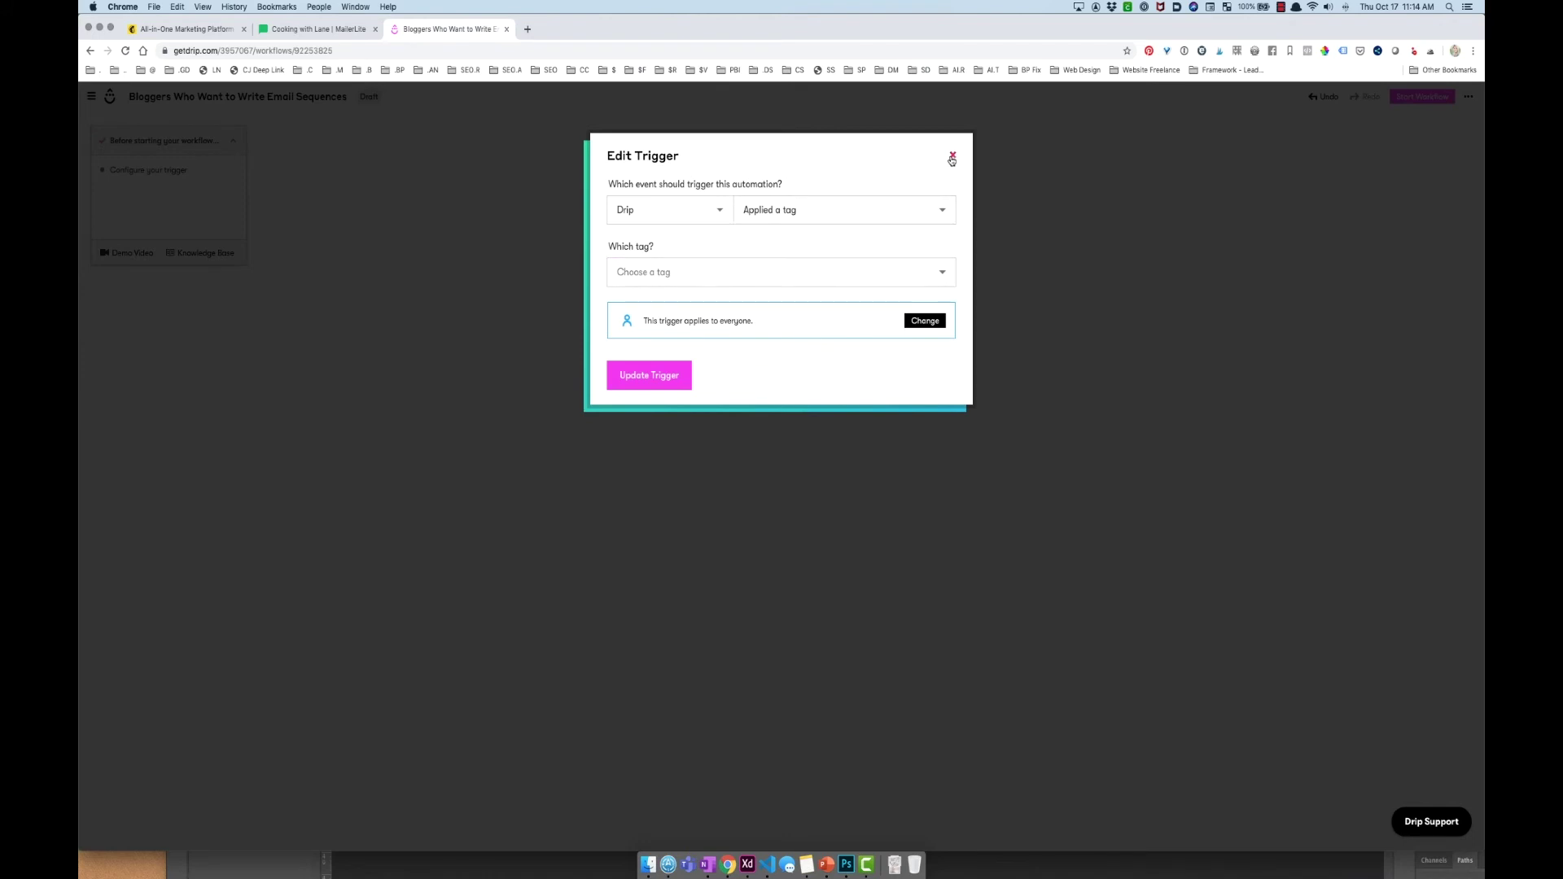
left_click(952, 155)
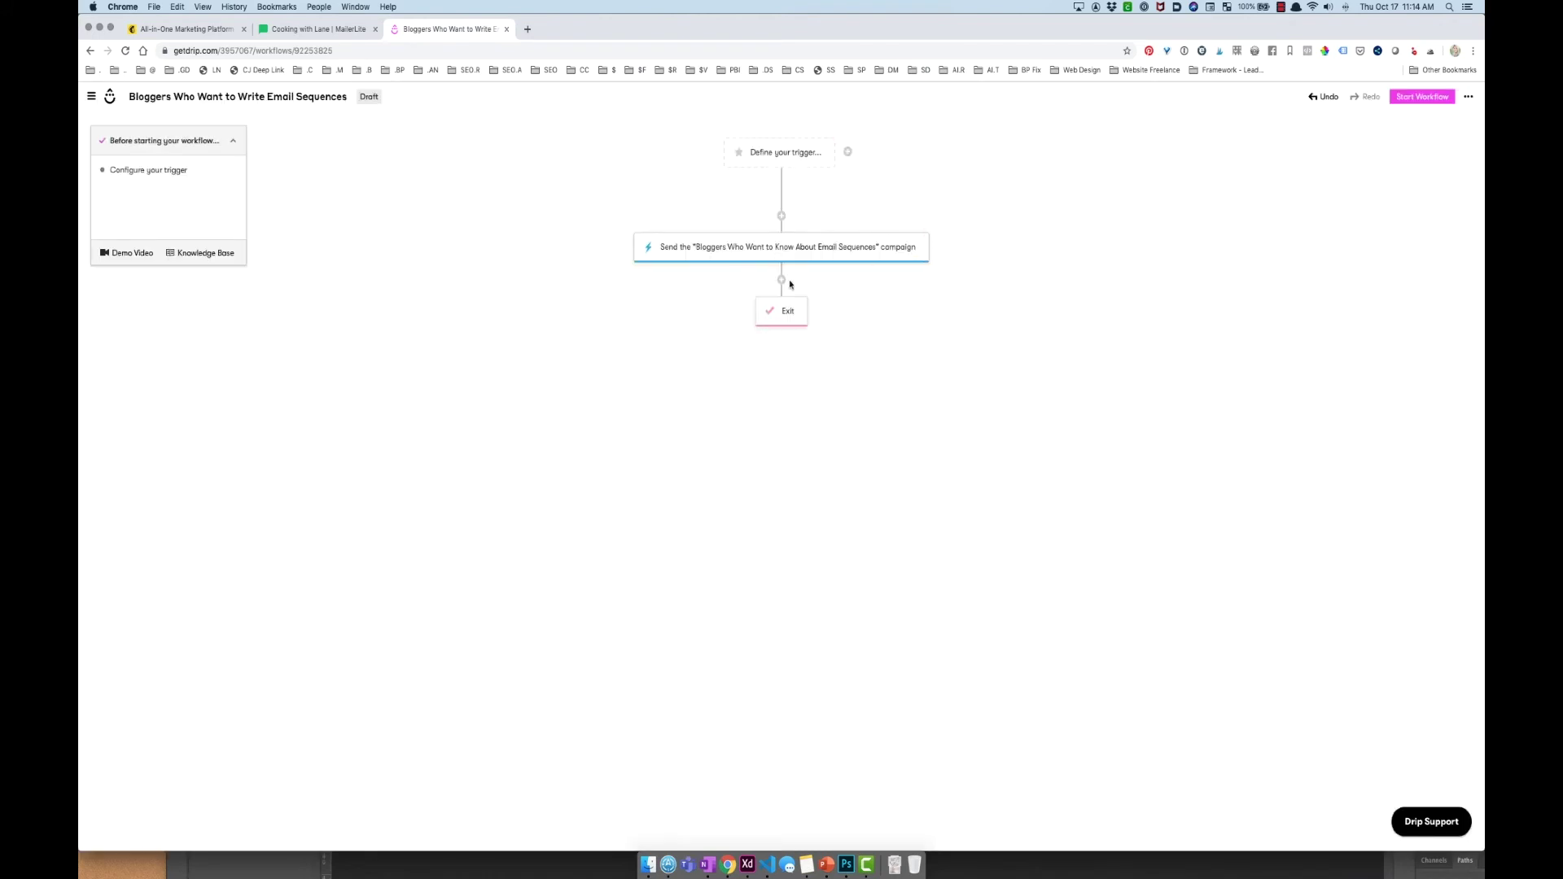